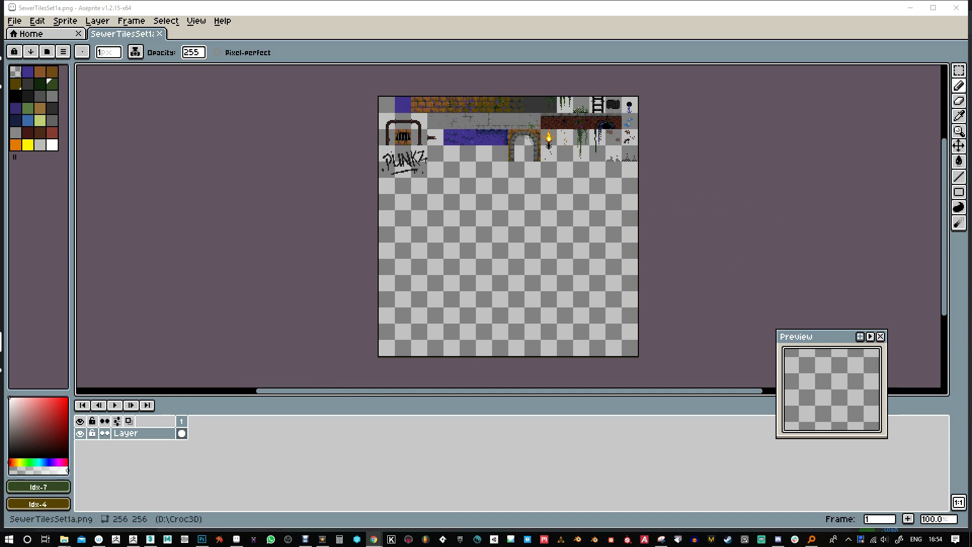
# - Switch to the web browser and search Google for "normalmap ball"
pyautogui.hotkey('alt', 'Tab')
pyautogui.write('no')
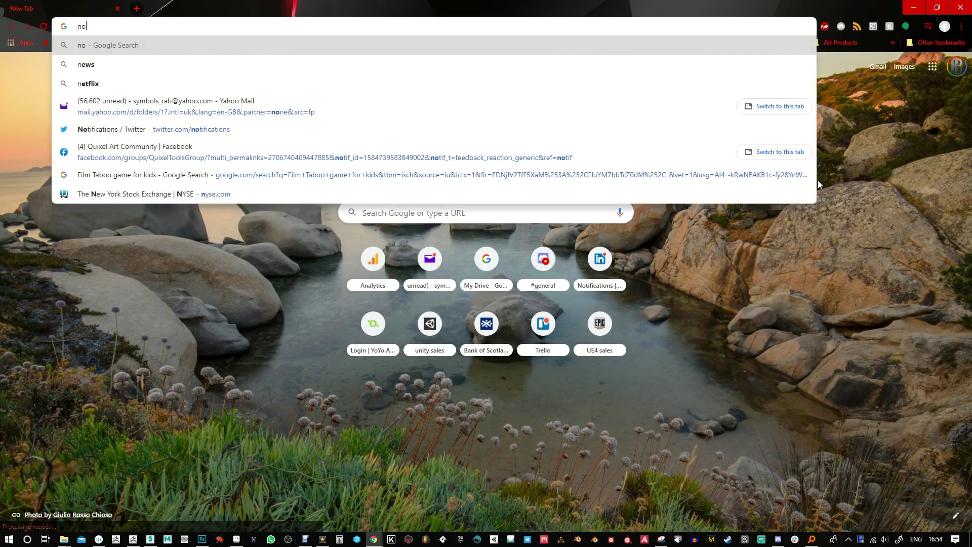
pyautogui.write('rmalmap ball')
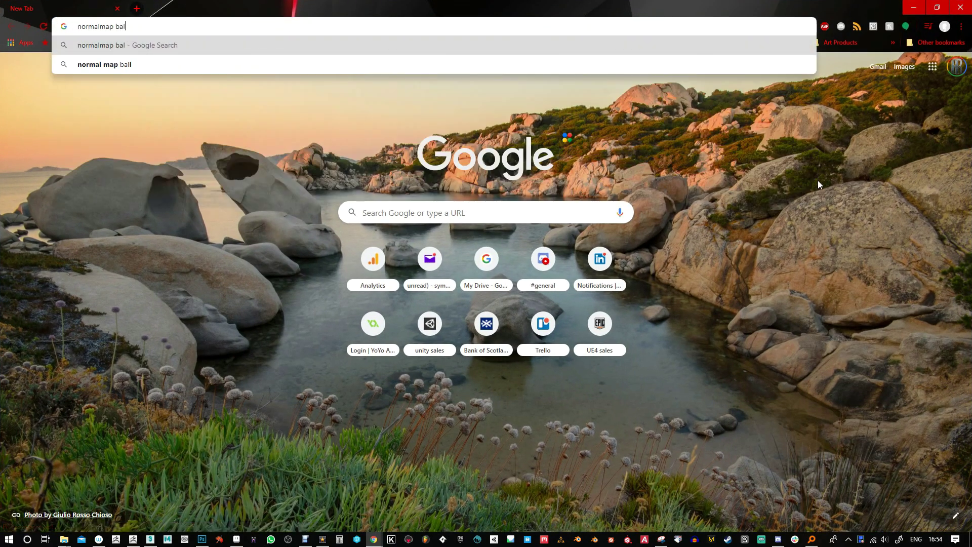
pyautogui.press('Return')
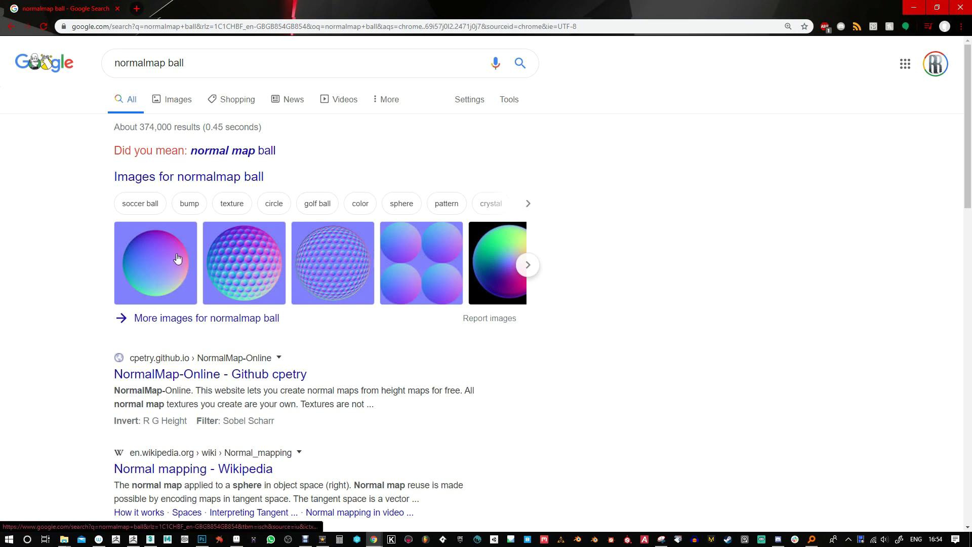
# - Open the Pinterest normal map sphere from the image results and copy its 1024 × 1024 preview image
pyautogui.click(407, 279)
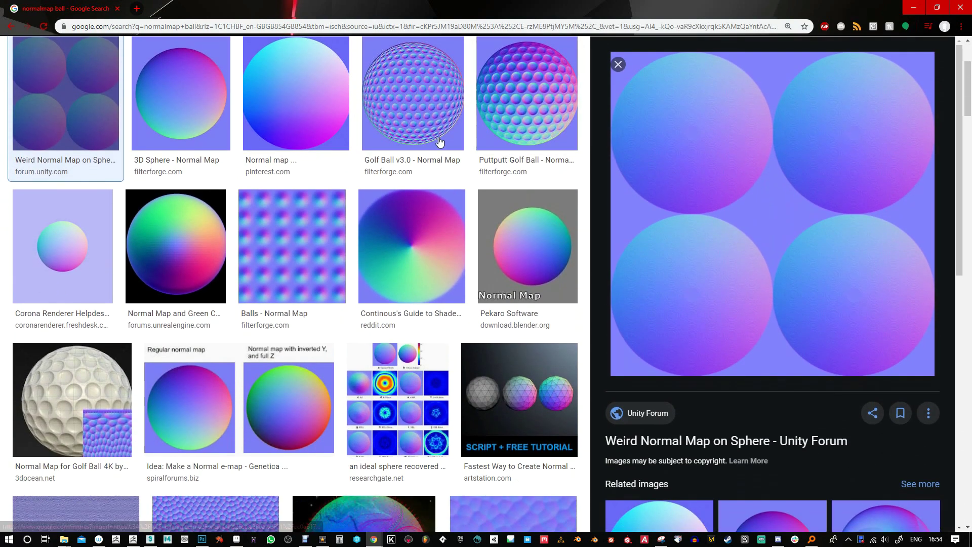
pyautogui.click(319, 99)
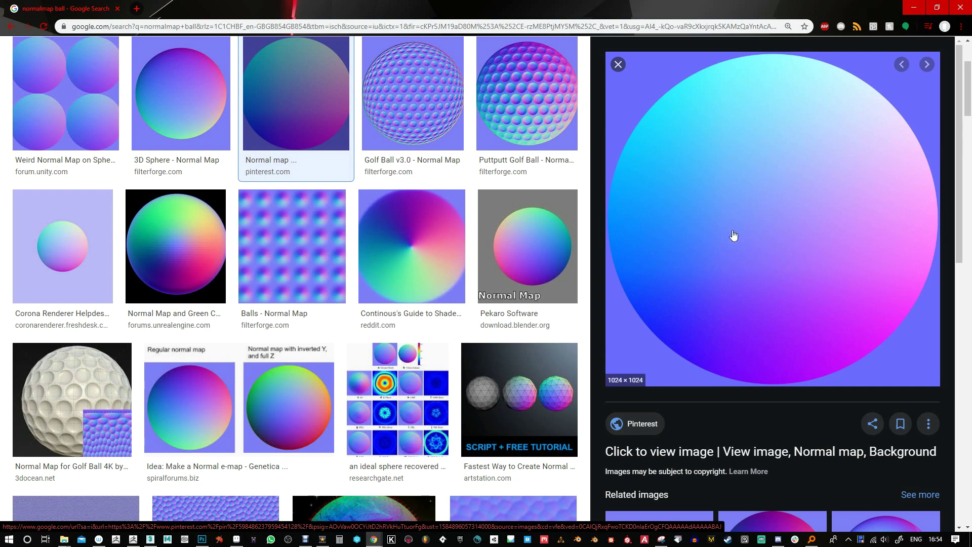
pyautogui.rightClick(752, 212)
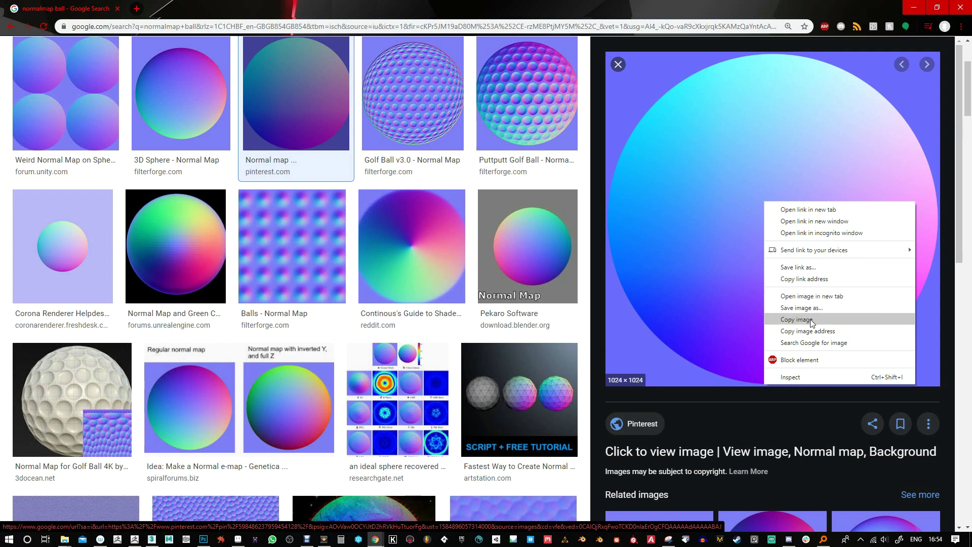
pyautogui.click(780, 318)
# - Switch to Photoshop, create a new document from the clipboard size and paste the copied normal map ball into it
pyautogui.click(203, 539)
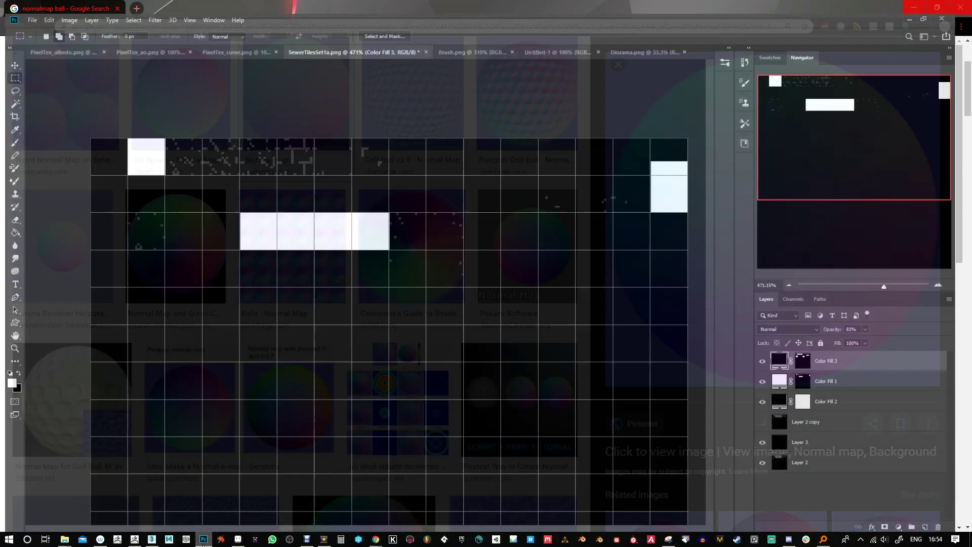
pyautogui.click(28, 6)
pyautogui.click(36, 16)
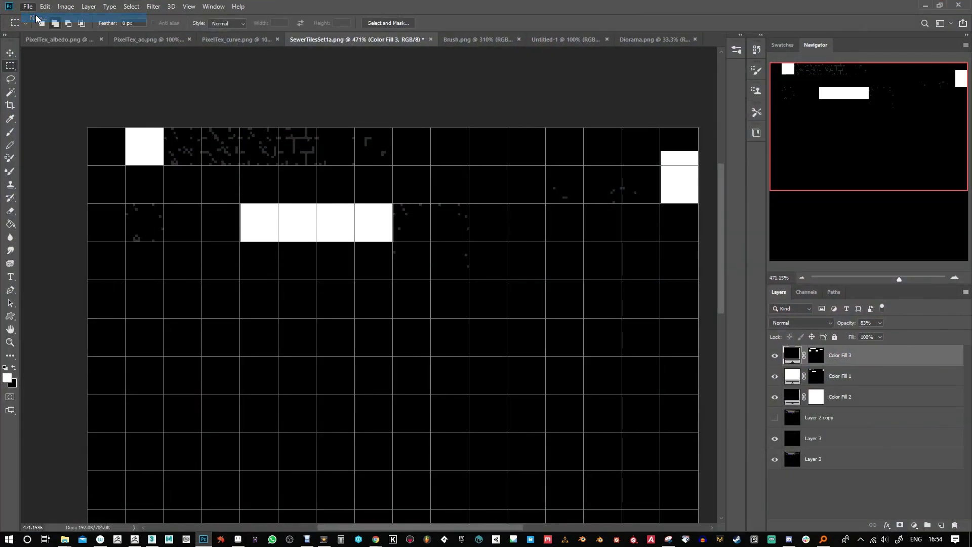
pyautogui.click(399, 106)
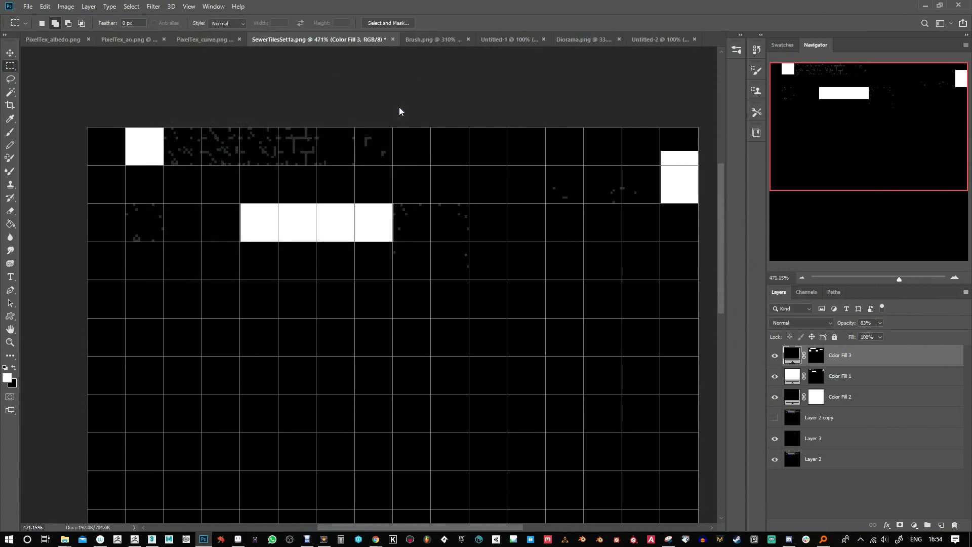
pyautogui.hotkey('ctrl', 'v')
pyautogui.hotkey('ctrl', "'")
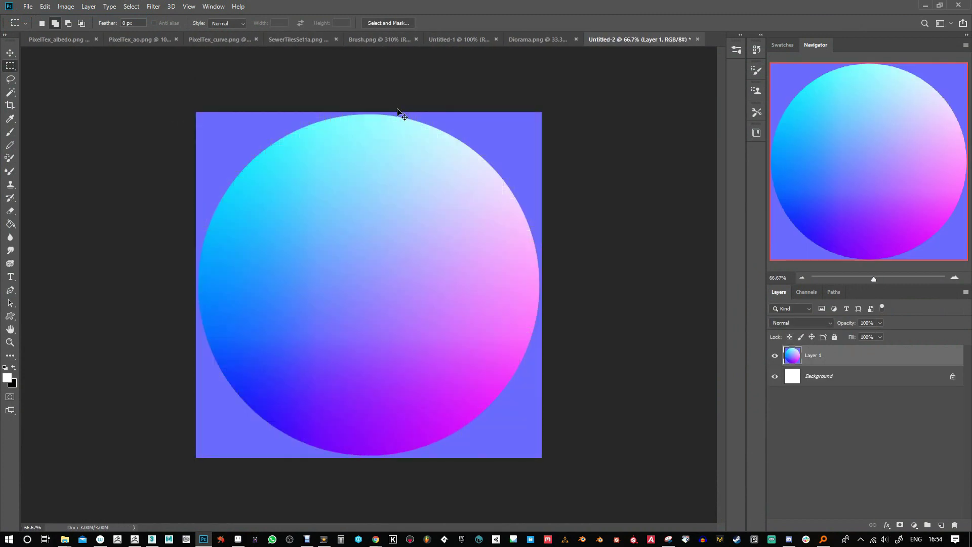
# - Examine the normal map's red, green and blue channels one by one, and return to the RGB composite and the layers
pyautogui.click(804, 292)
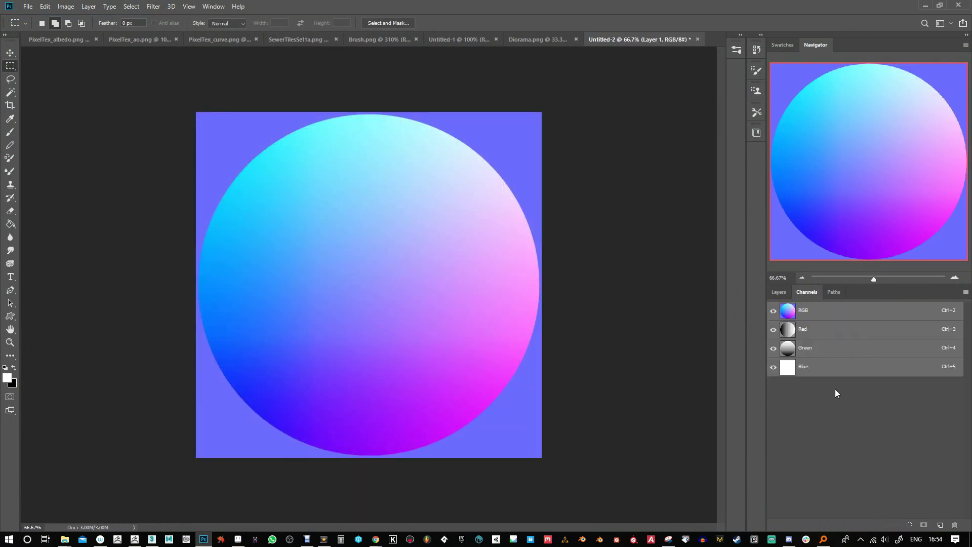
pyautogui.click(805, 332)
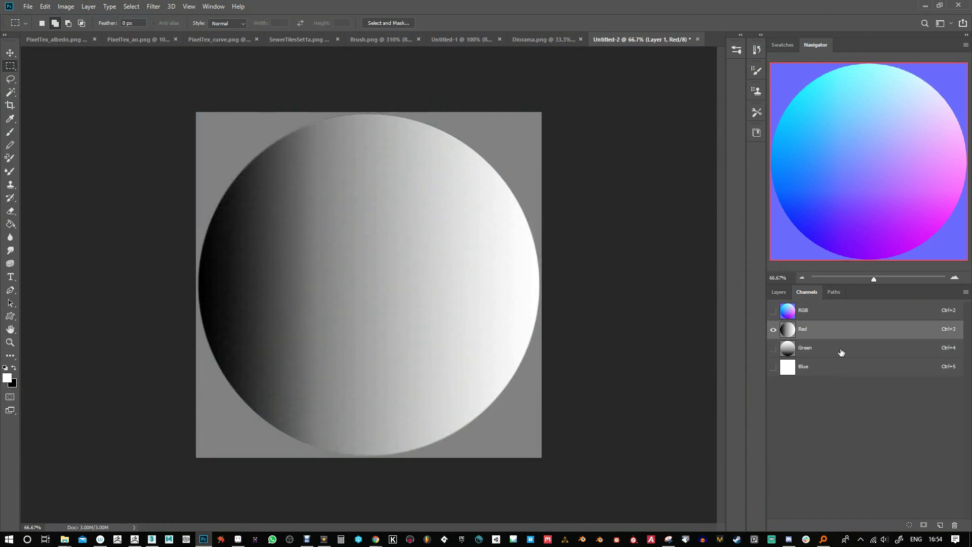
pyautogui.click(826, 350)
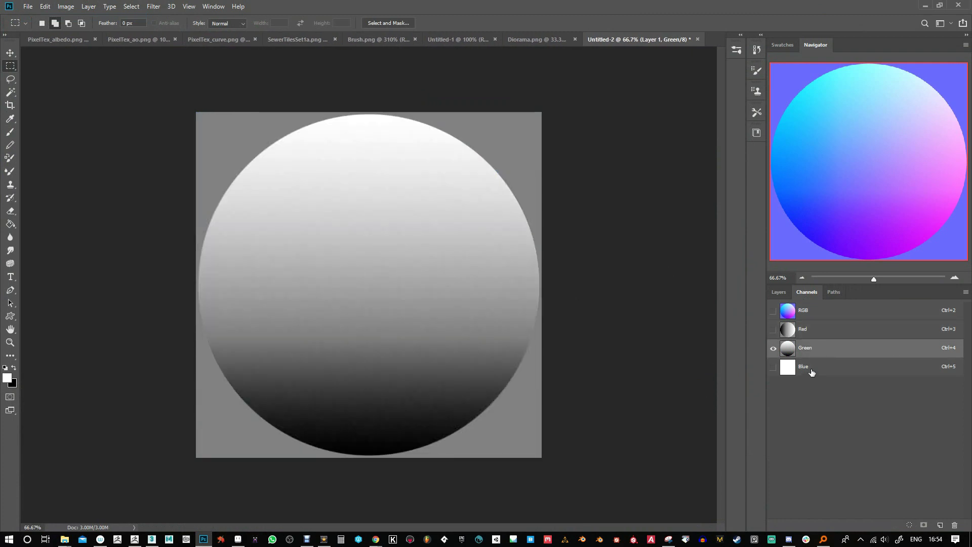
pyautogui.click(804, 367)
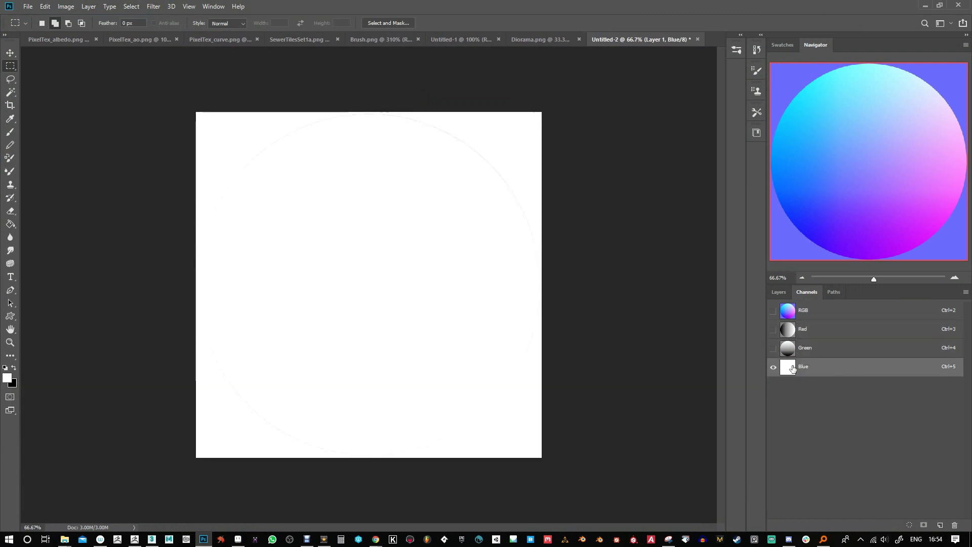
pyautogui.click(808, 336)
pyautogui.click(812, 318)
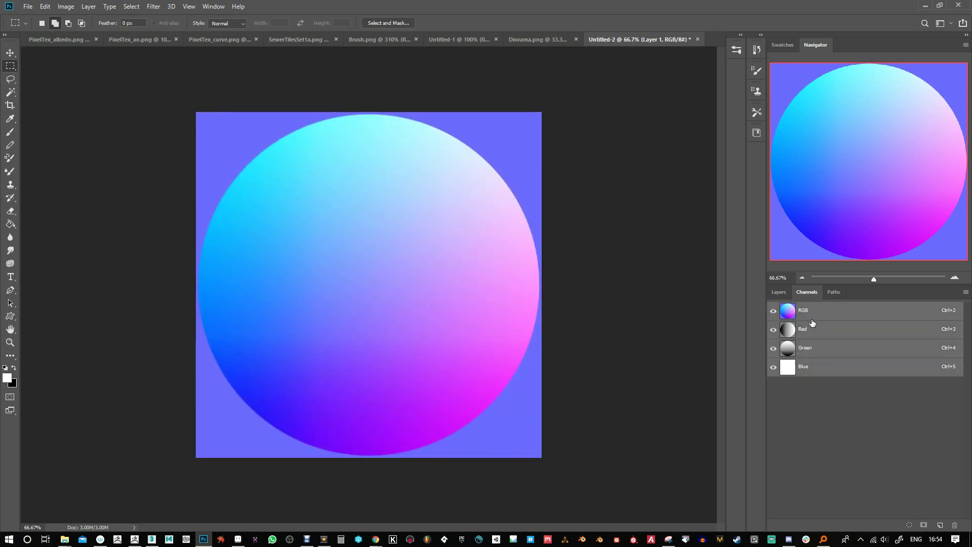
pyautogui.click(779, 292)
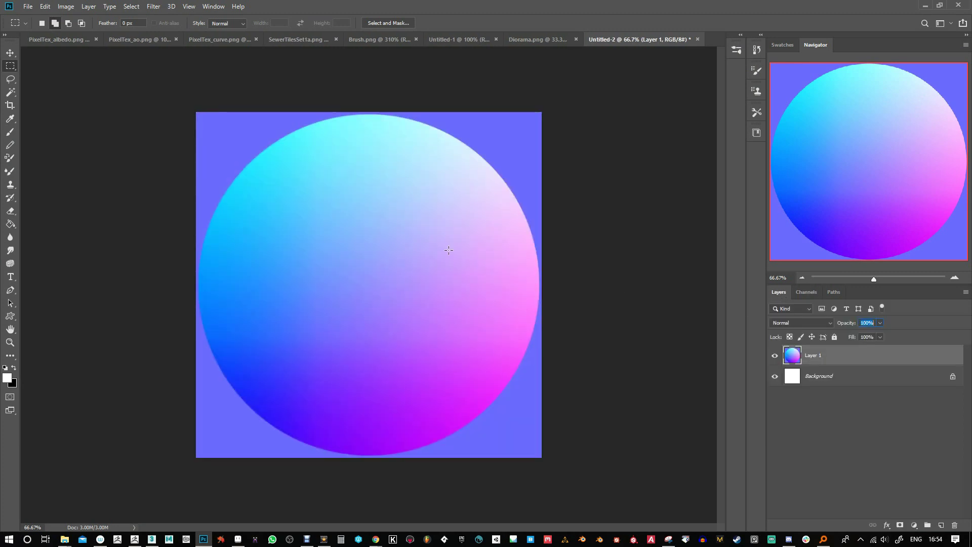
# - Apply a Smart Blur to the full-size ball layer with radius 3.0, threshold 25.0, low quality and normal mode
pyautogui.click(151, 7)
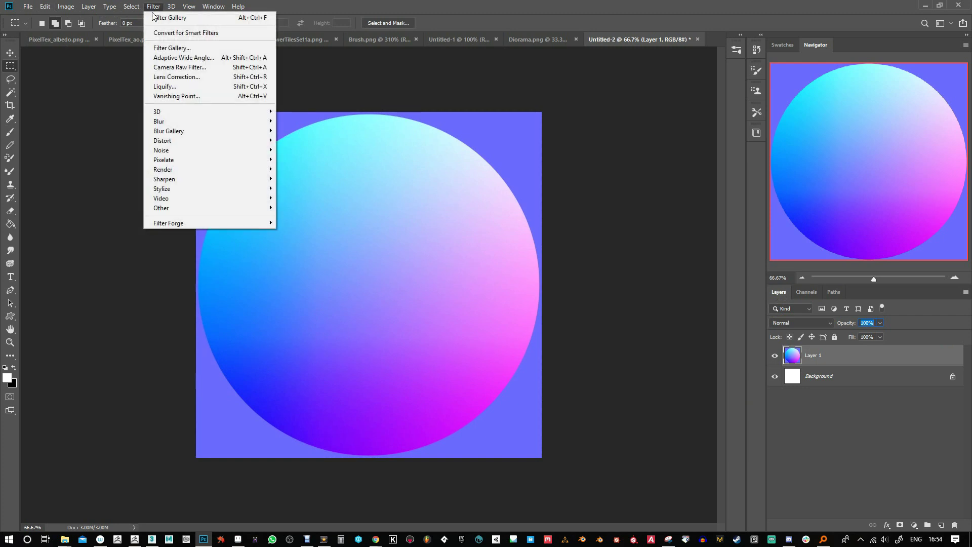
pyautogui.moveTo(215, 122)
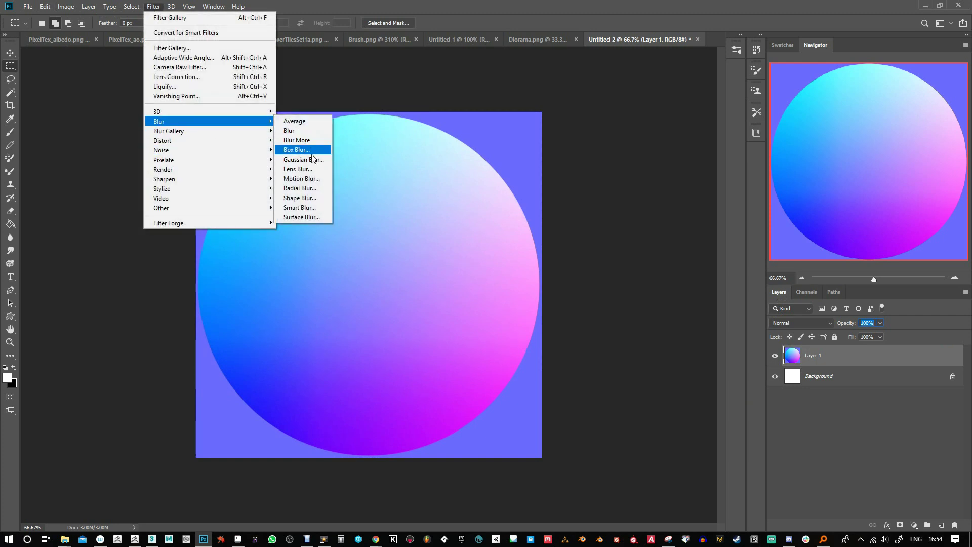
pyautogui.click(313, 210)
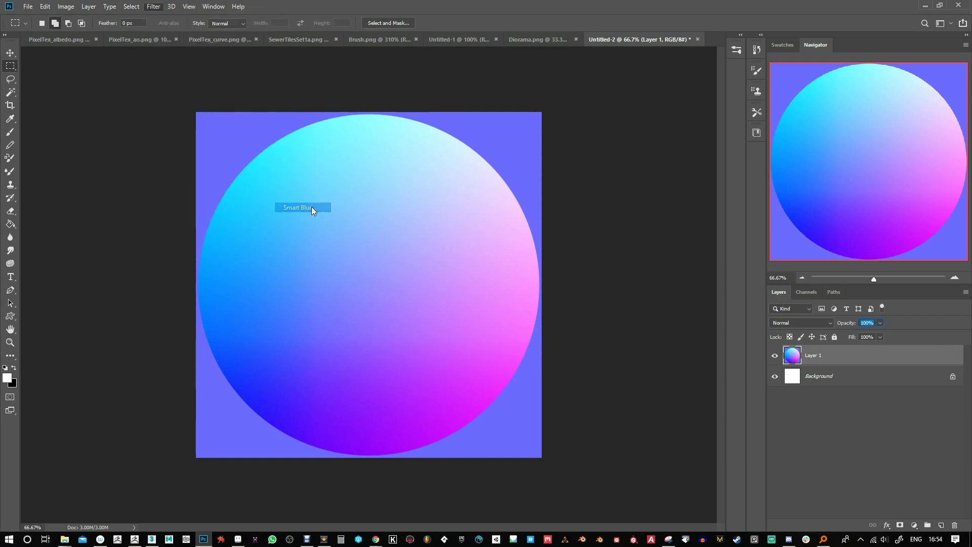
pyautogui.moveTo(606, 186)
pyautogui.mouseDown()
pyautogui.moveTo(623, 162)
pyautogui.moveTo(609, 177)
pyautogui.mouseUp()
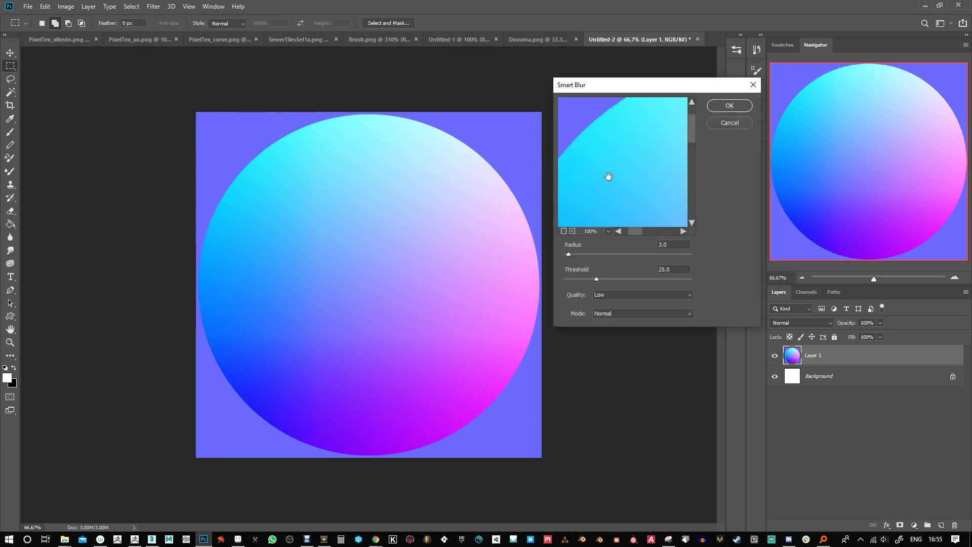
pyautogui.click(729, 106)
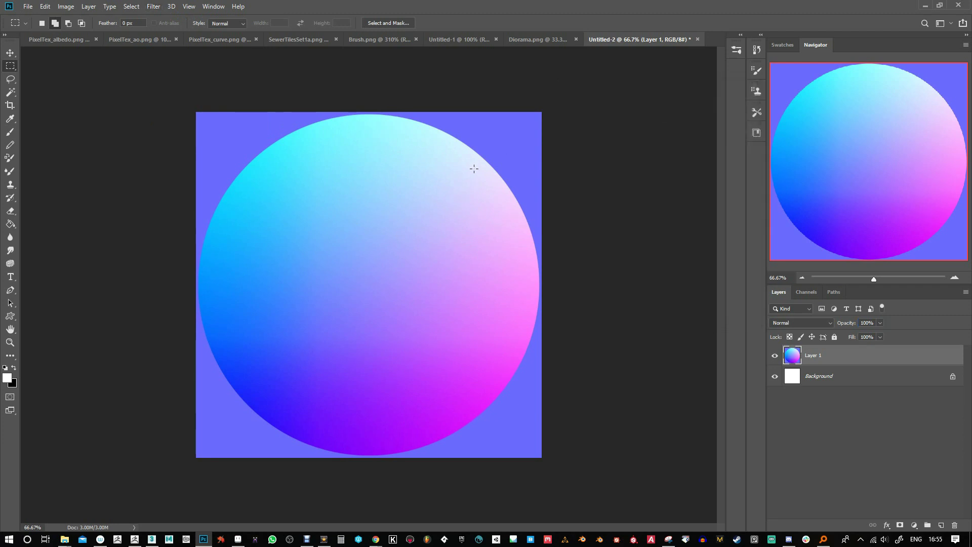
# - Resize the normal map image to 64 × 64 pixels
pyautogui.click(68, 10)
pyautogui.click(76, 84)
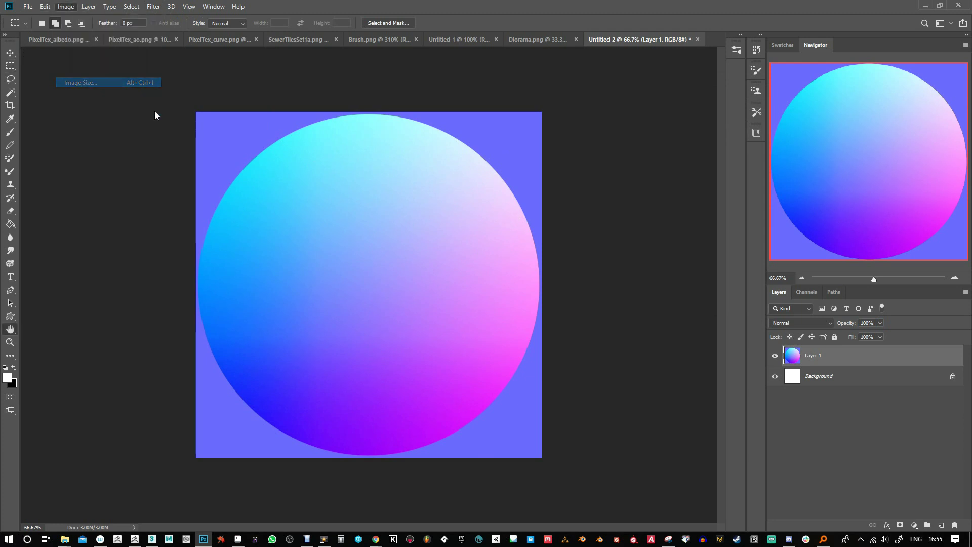
pyautogui.write('64')
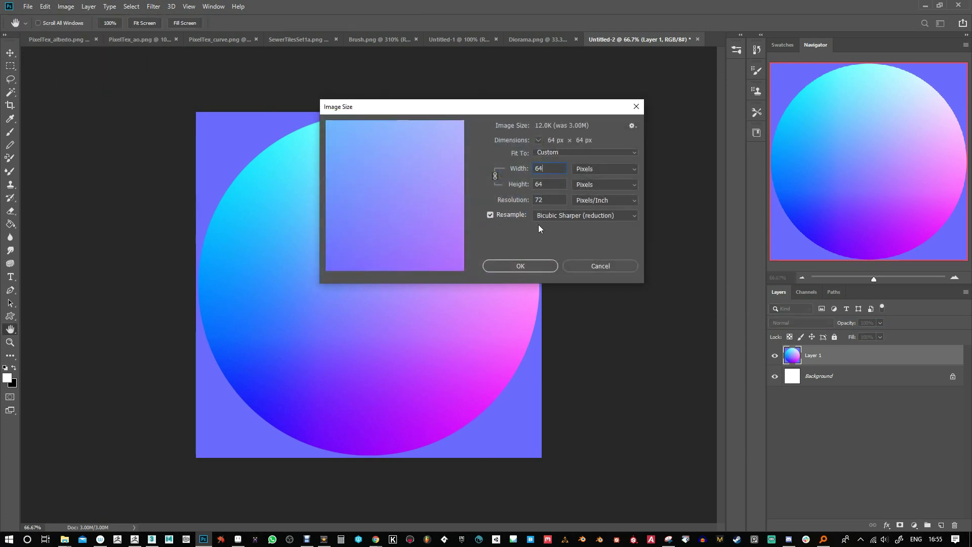
pyautogui.click(530, 260)
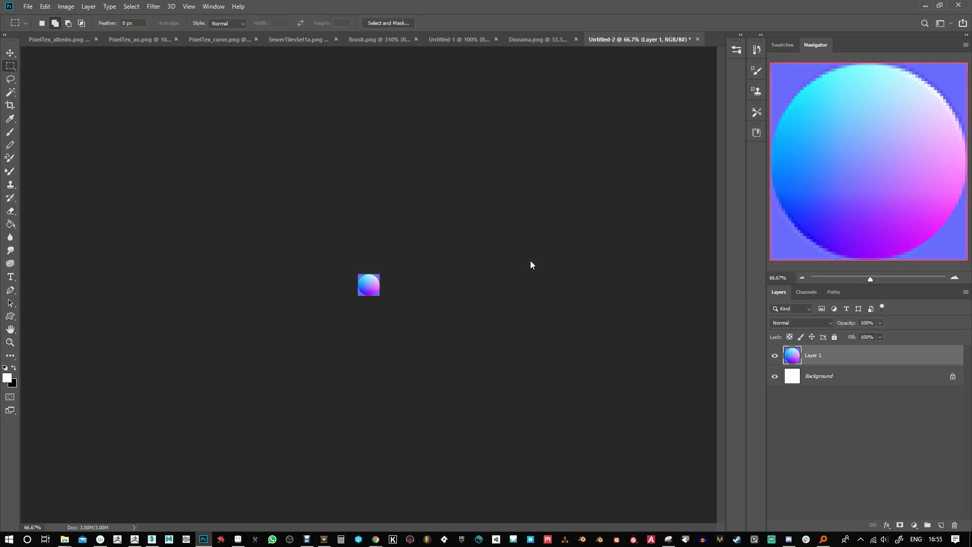
pyautogui.hotkey('ctrl', '0')
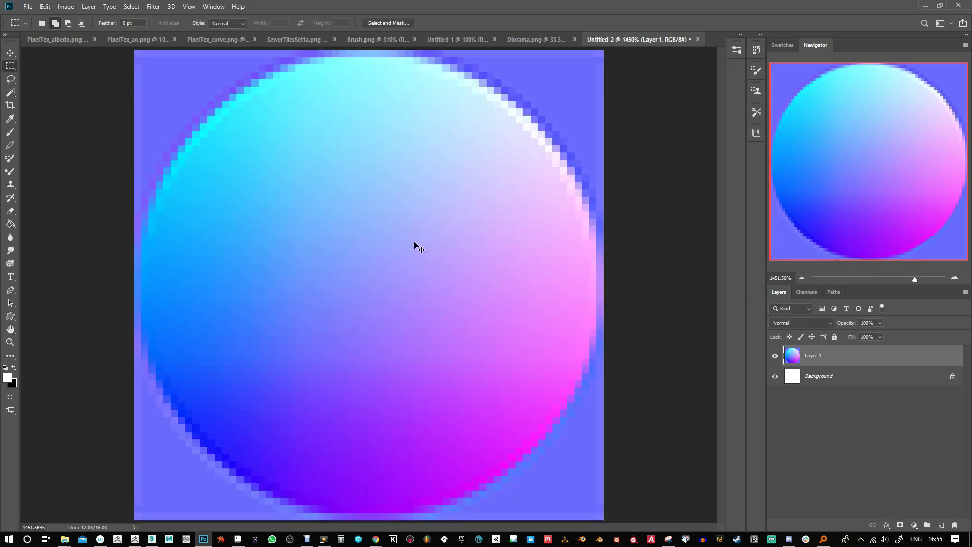
# - Smooth the downsized ball with another Smart Blur at radius 3.0 and threshold 25.0
pyautogui.click(152, 7)
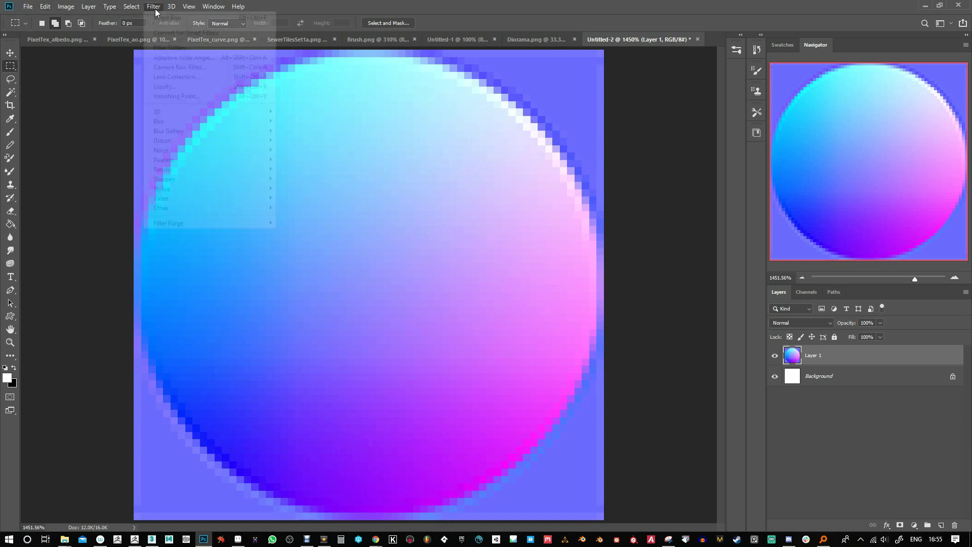
pyautogui.moveTo(186, 122)
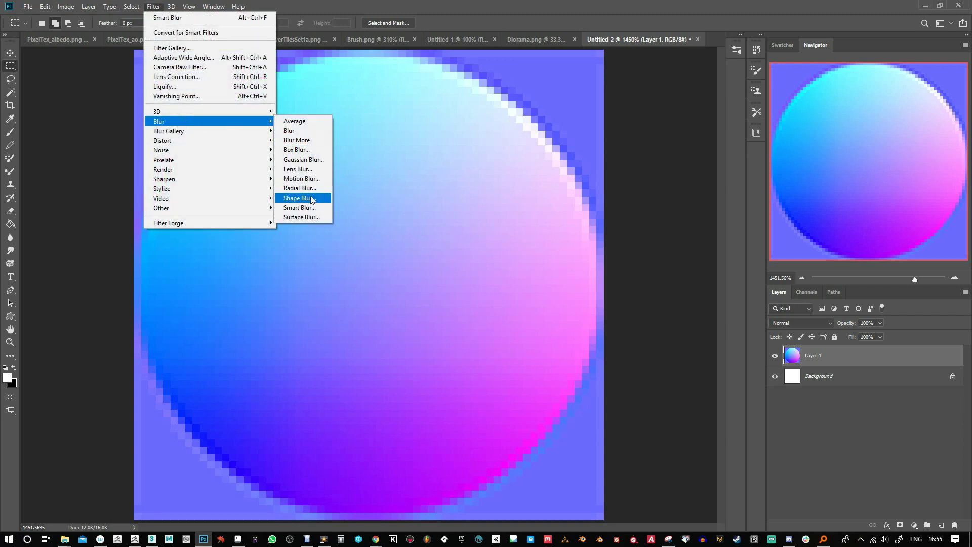
pyautogui.click(300, 207)
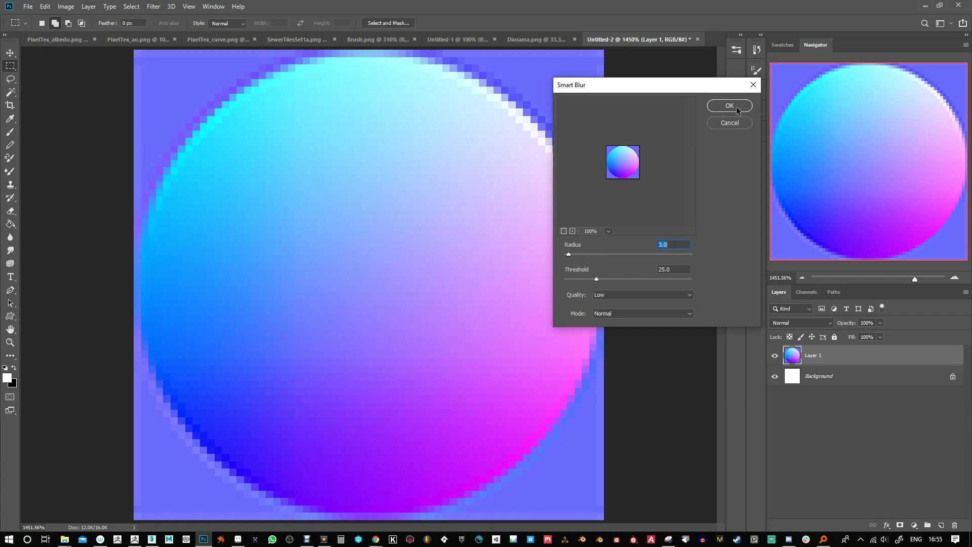
pyautogui.click(730, 106)
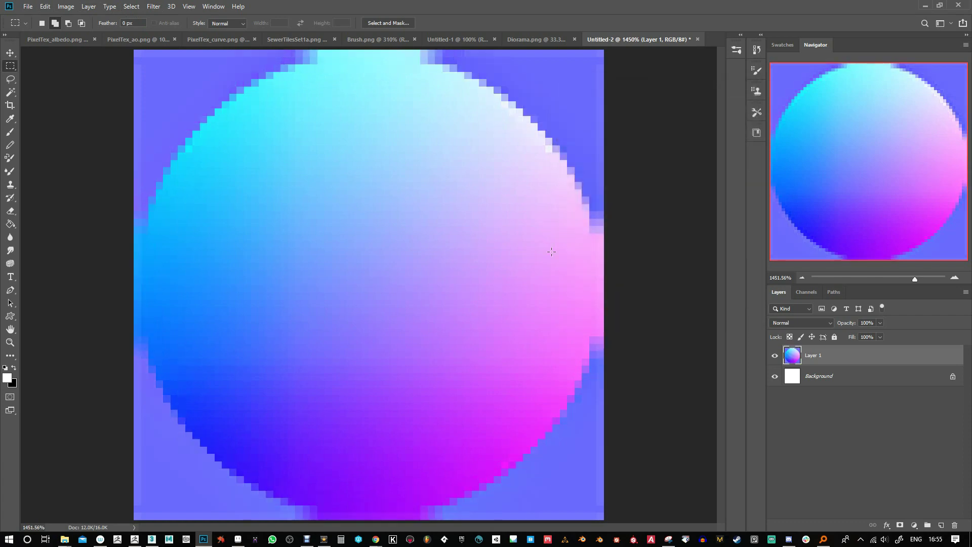
# - Save the ball image to the Desktop as a PNG with a name starting "NM_", using the large file size option
pyautogui.hotkey('ctrl', 's')
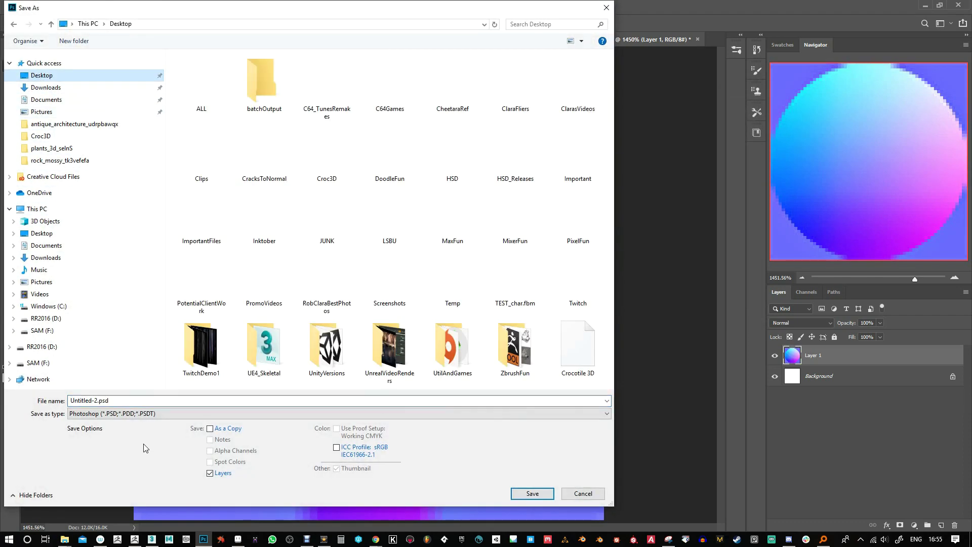
pyautogui.click(145, 414)
pyautogui.click(135, 389)
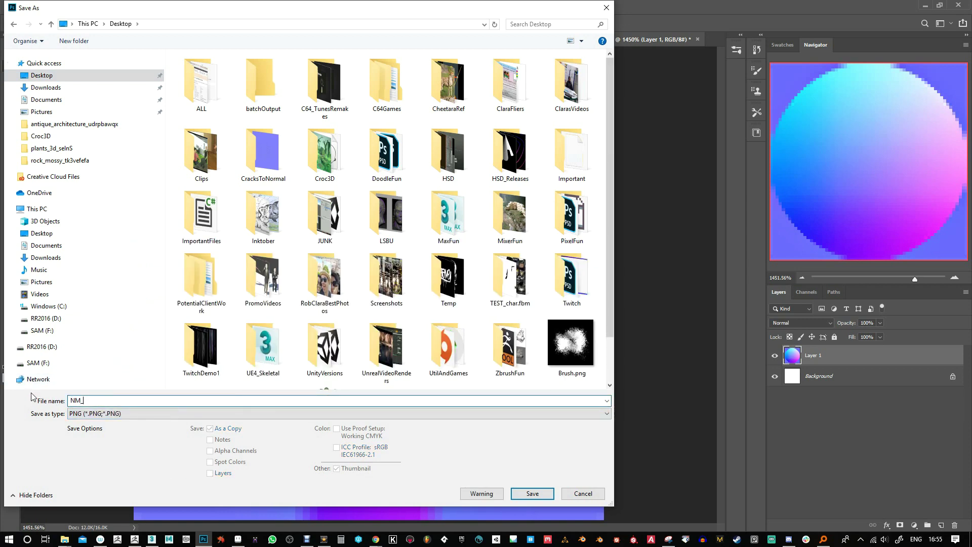
pyautogui.press('Return')
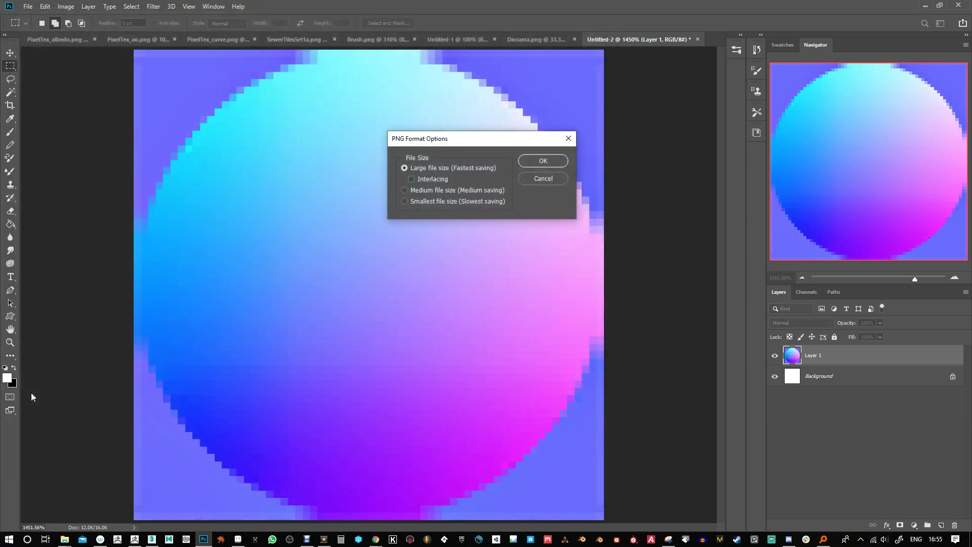
pyautogui.click(565, 160)
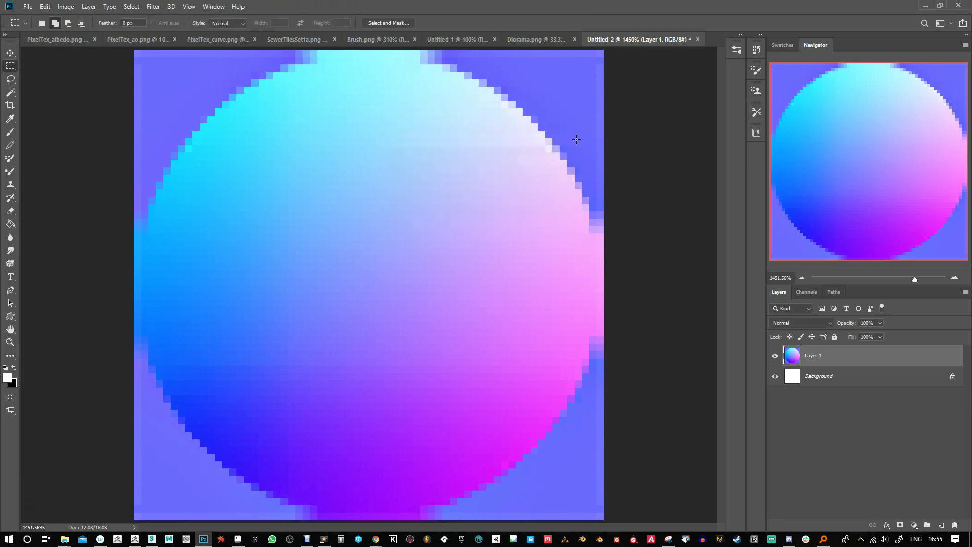
# - Copy the small normal map ball from Photoshop into SewerTilesSet1a.png in Aseprite and place it in the empty area below the tiles
pyautogui.click(926, 5)
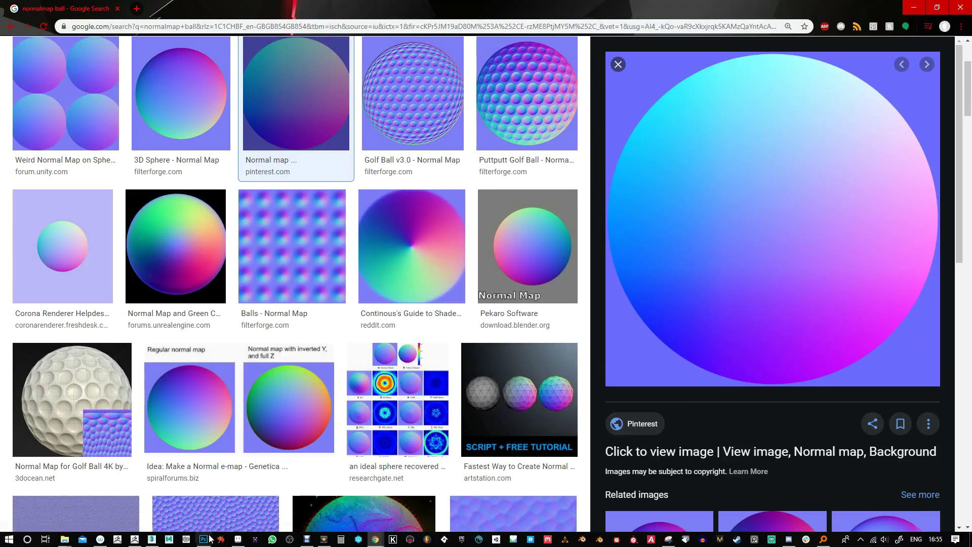
pyautogui.click(238, 538)
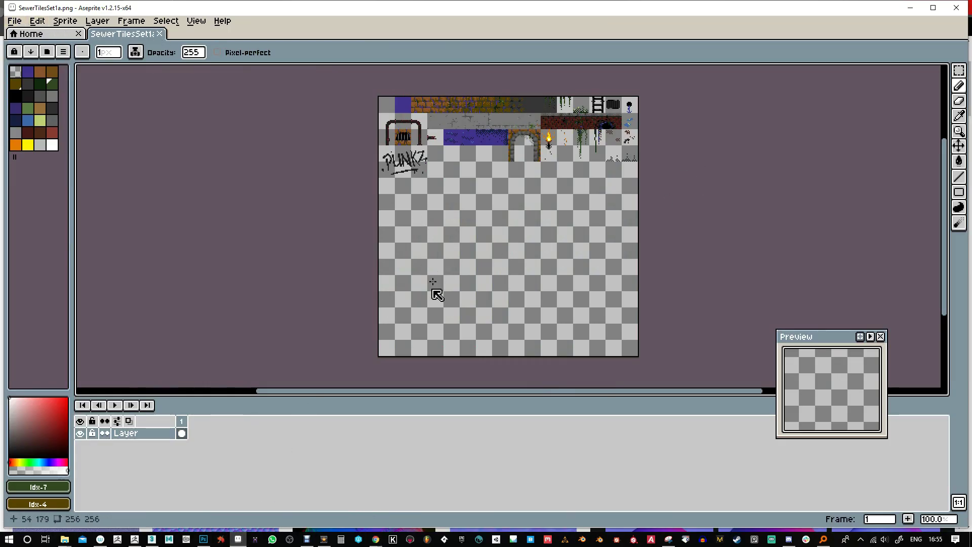
pyautogui.click(203, 539)
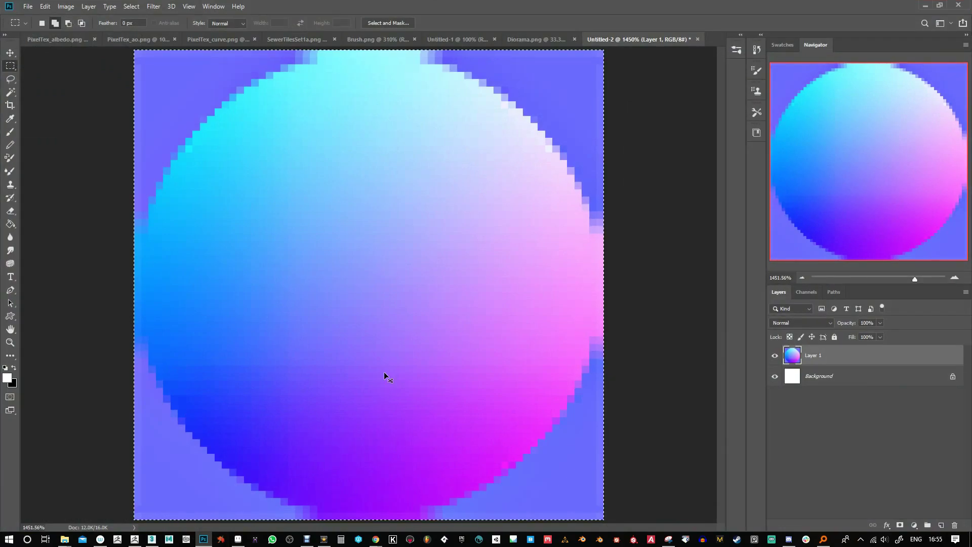
pyautogui.hotkey('alt', 'Tab')
pyautogui.hotkey('ctrl', 'v')
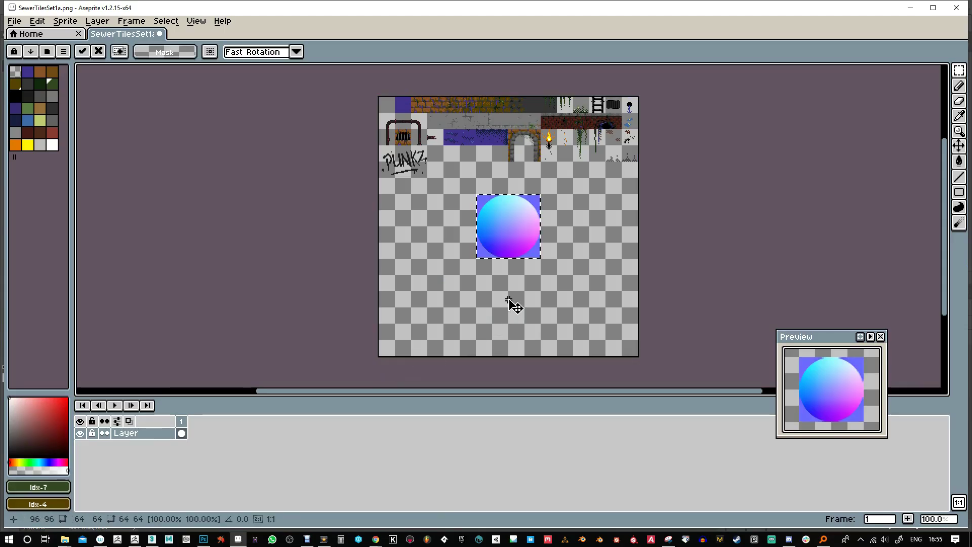
pyautogui.moveTo(503, 220)
pyautogui.mouseDown()
pyautogui.moveTo(607, 330)
pyautogui.moveTo(596, 301)
pyautogui.moveTo(481, 250)
pyautogui.moveTo(488, 227)
pyautogui.mouseUp()
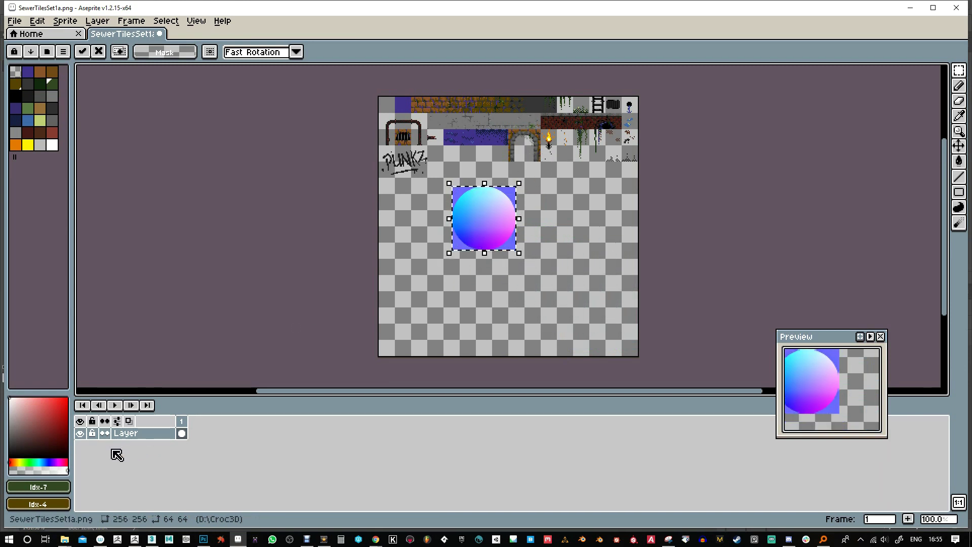
# - Add a new layer above the tile layer and name it NORMALMAP
pyautogui.rightClick(134, 434)
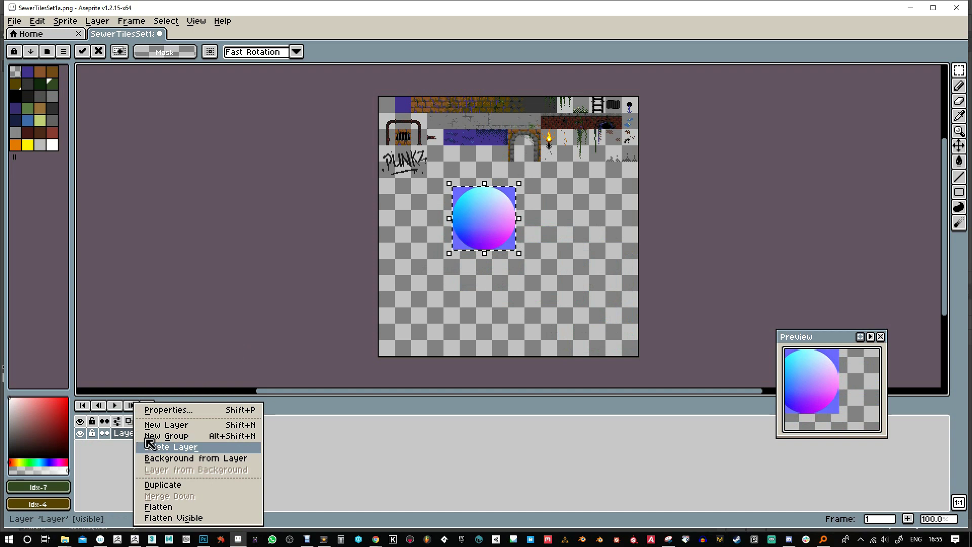
pyautogui.click(152, 425)
pyautogui.doubleClick(129, 433)
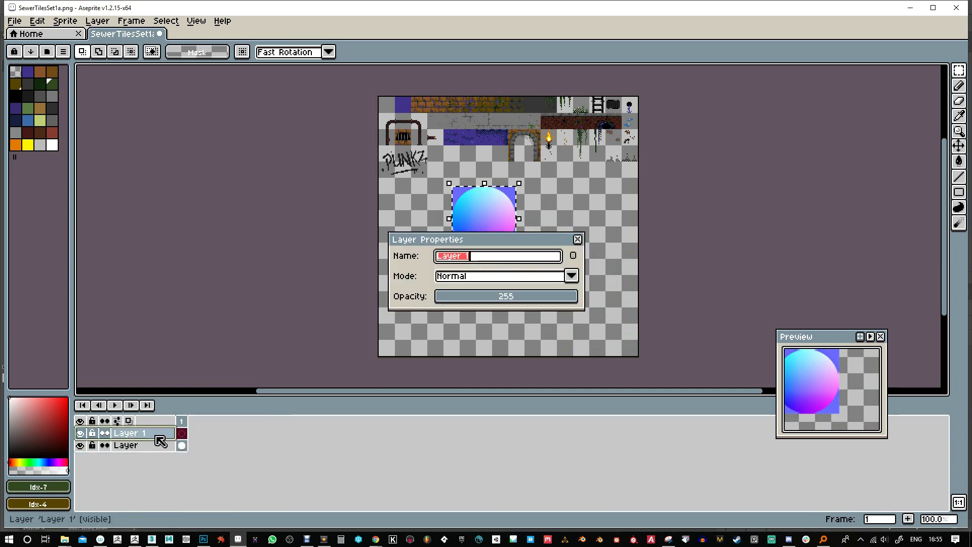
pyautogui.write('NORM')
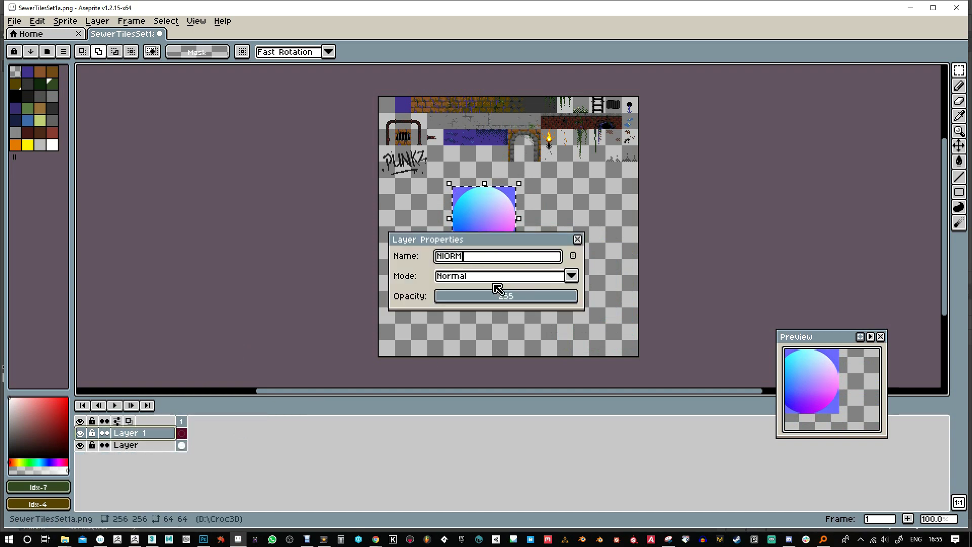
pyautogui.press('BackSpace')
pyautogui.press('BackSpace')
pyautogui.press('BackSpace')
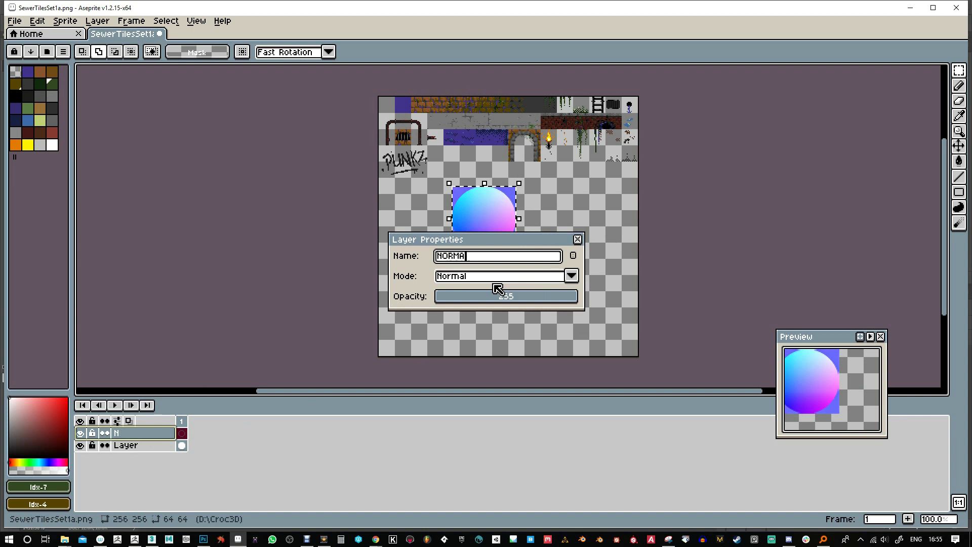
pyautogui.write('ORMALMAP')
pyautogui.press('Return')
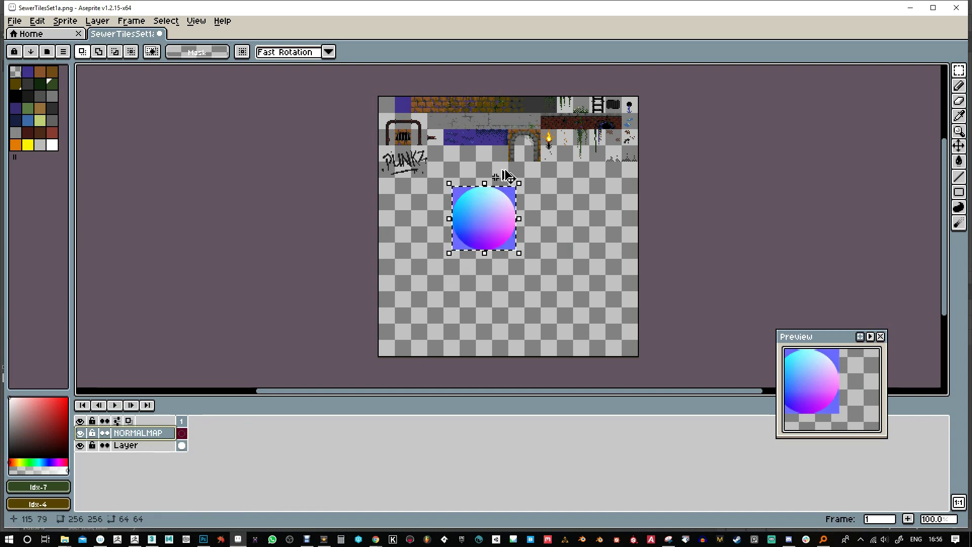
# - Sample the bright blue on the left side of the normal map ball and activate the Pencil tool
pyautogui.scroll(4, 581, 199)
pyautogui.scroll(-2, 570, 208)
pyautogui.moveTo(571, 208); pyautogui.dragTo(669, 218)
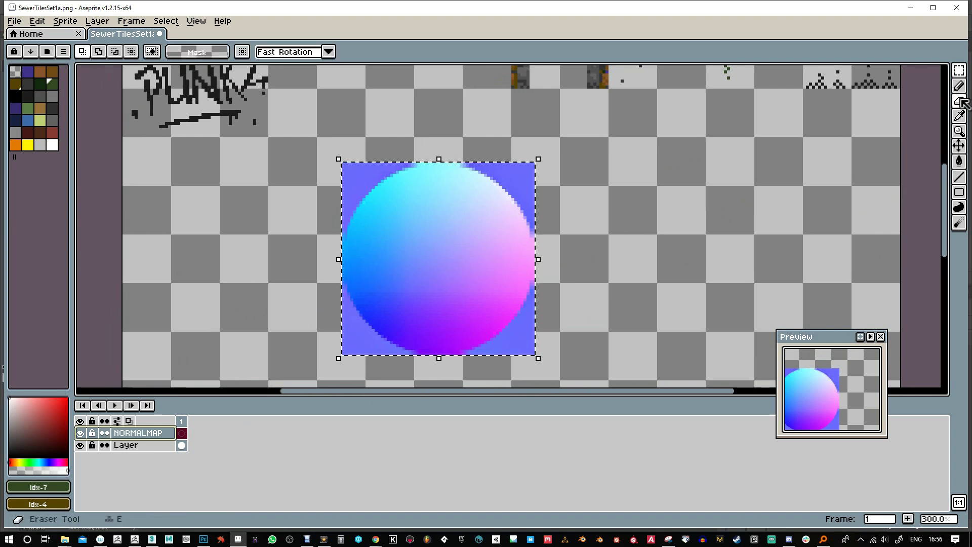
pyautogui.click(960, 116)
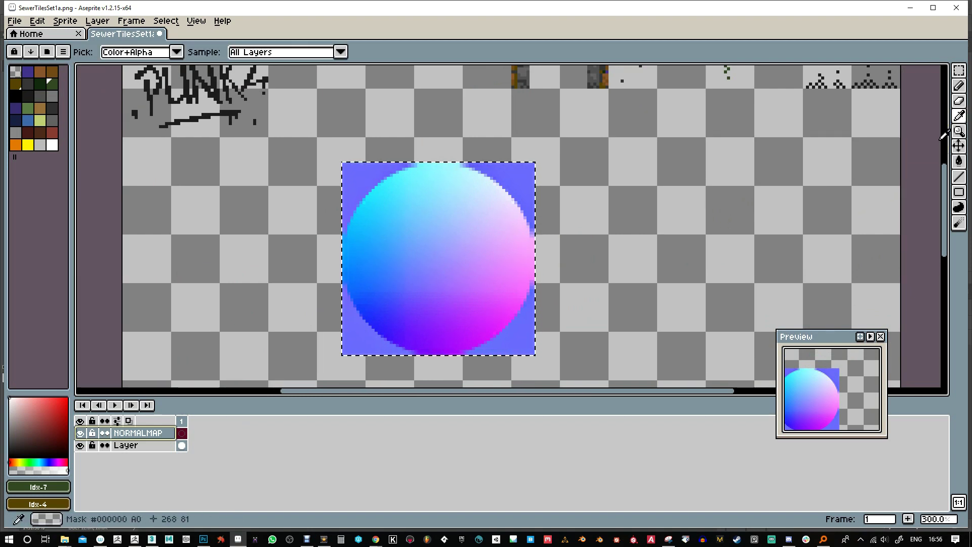
pyautogui.click(371, 245)
pyautogui.moveTo(347, 141); pyautogui.dragTo(358, 271)
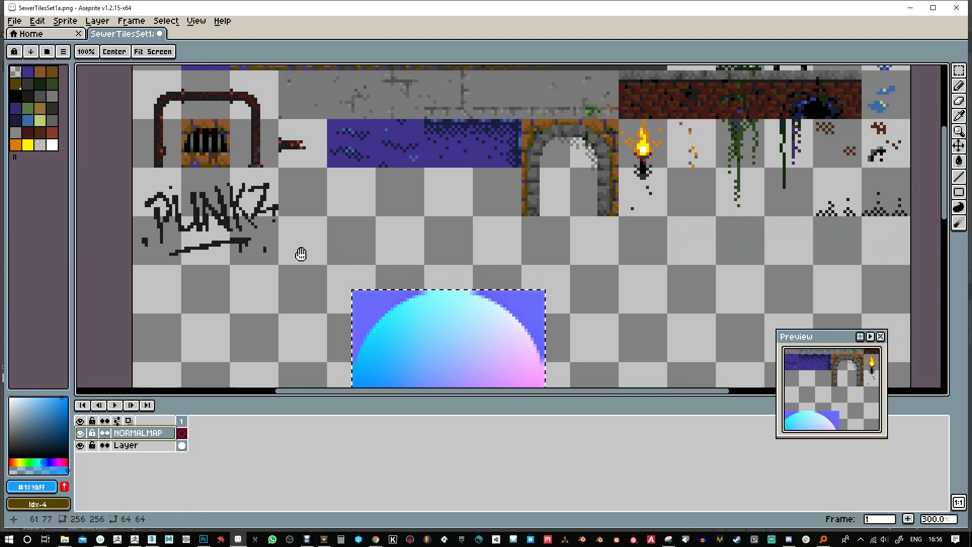
pyautogui.click(959, 86)
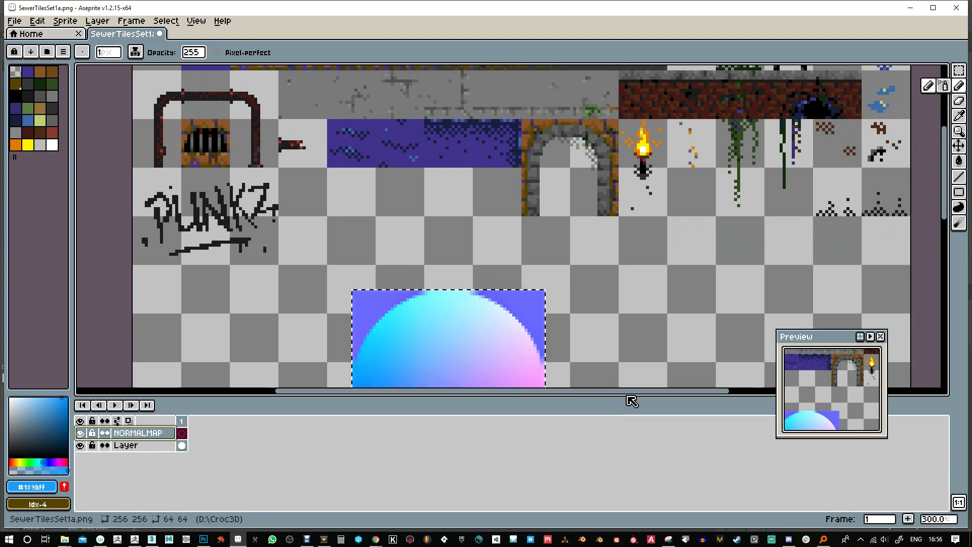
# - Shrink the timeline to give the canvas more room and clear the selection around the ball
pyautogui.moveTo(626, 398); pyautogui.dragTo(614, 520)
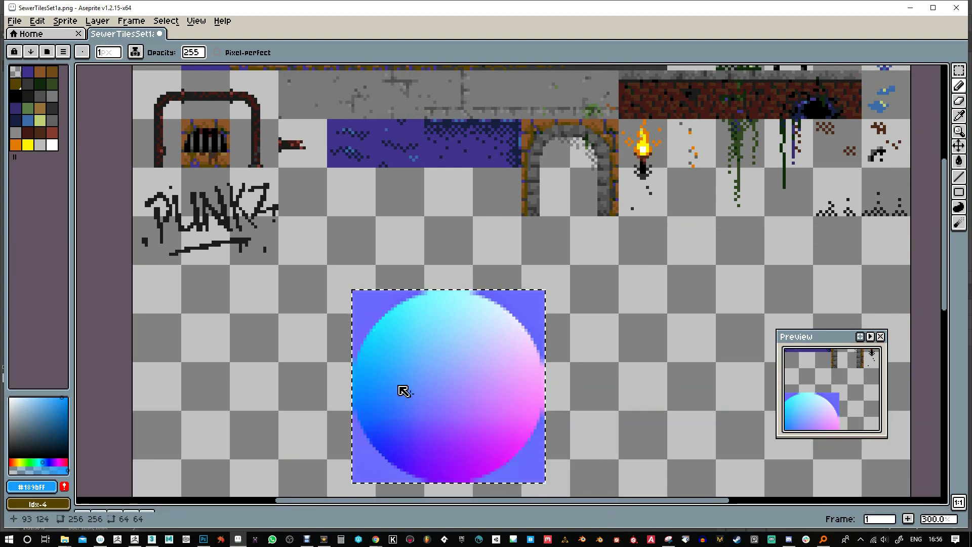
pyautogui.moveTo(531, 252); pyautogui.dragTo(492, 269)
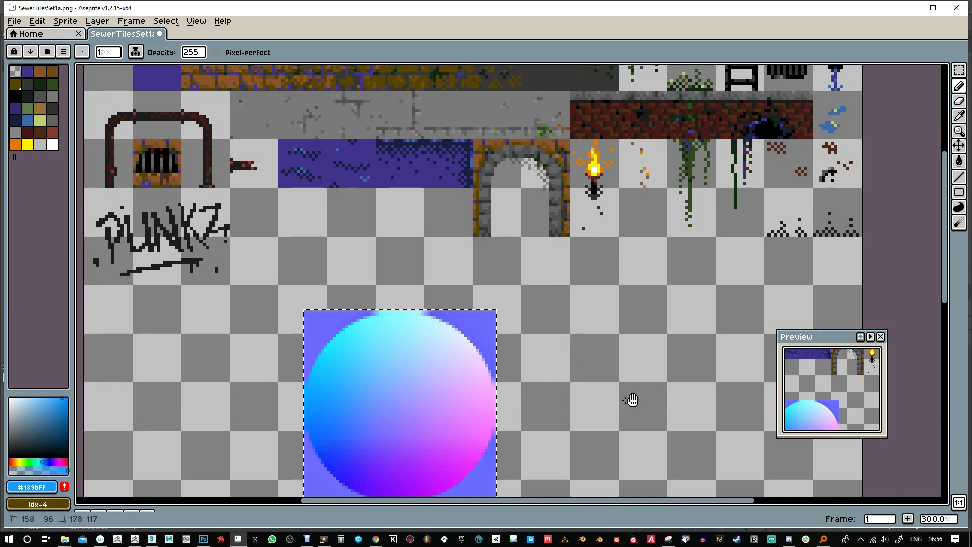
pyautogui.hotkey('ctrl', 'd')
# - Sketch a U-shaped curve beside the ball with three arrows pointing outward from its left side, base and right side
pyautogui.moveTo(564, 332)
pyautogui.mouseDown()
pyautogui.moveTo(627, 386)
pyautogui.moveTo(681, 327)
pyautogui.mouseUp()
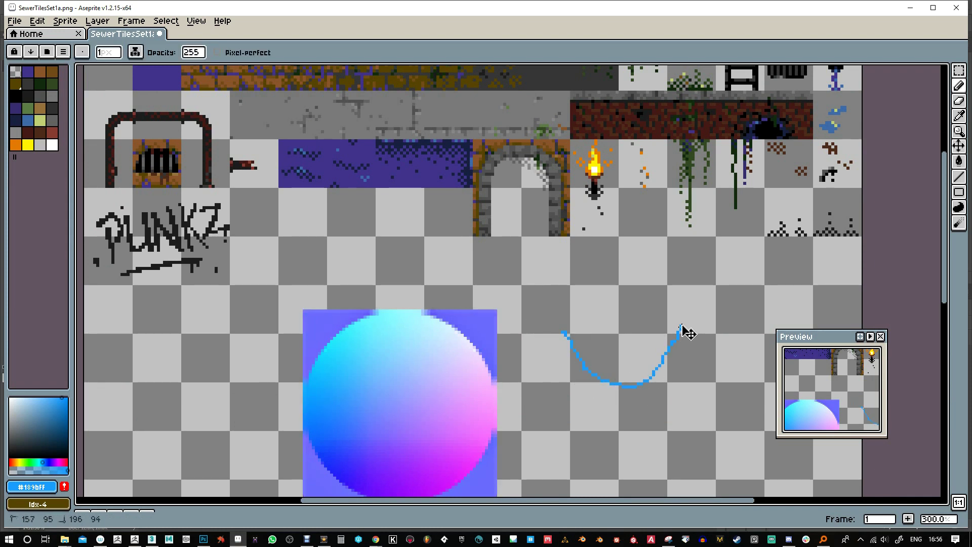
pyautogui.moveTo(572, 353)
pyautogui.mouseDown()
pyautogui.moveTo(551, 369)
pyautogui.moveTo(544, 362)
pyautogui.moveTo(560, 374)
pyautogui.mouseUp()
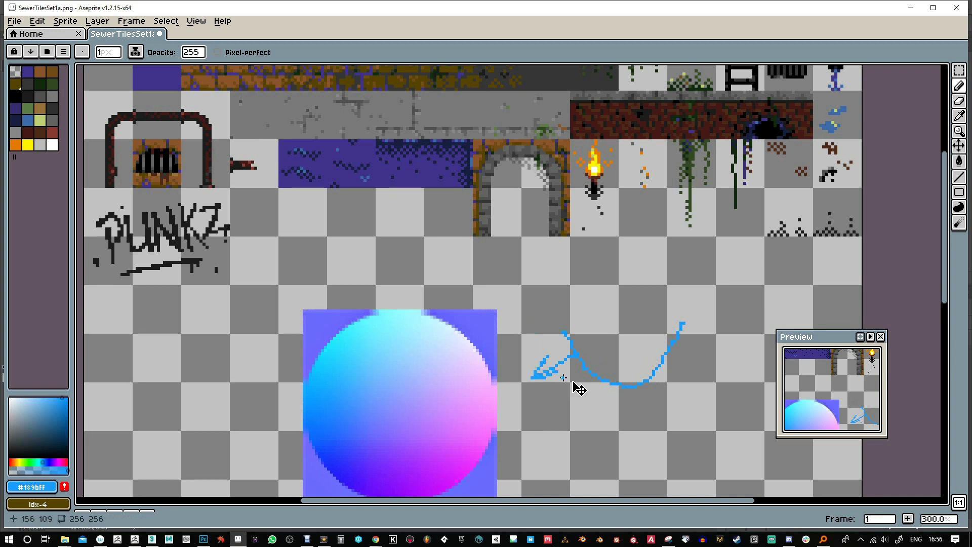
pyautogui.moveTo(633, 392)
pyautogui.mouseDown()
pyautogui.moveTo(639, 430)
pyautogui.moveTo(648, 416)
pyautogui.mouseUp()
pyautogui.moveTo(670, 348); pyautogui.dragTo(708, 377)
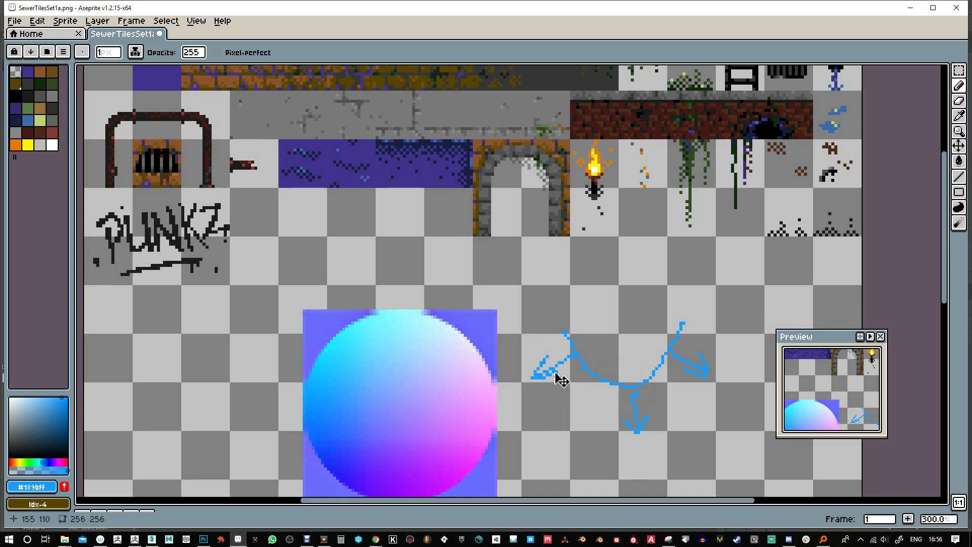
# - Sample the ball's centre colour #9292FF and the pink #ED8EFF near its right edge
pyautogui.press('i')
pyautogui.click(408, 400)
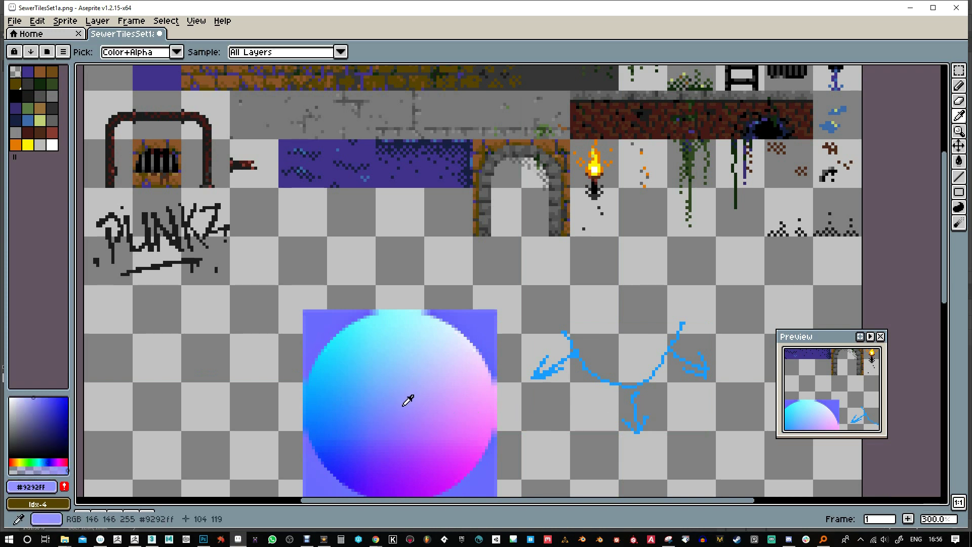
pyautogui.keyDown('alt'); pyautogui.click(477, 403); pyautogui.keyUp('alt')
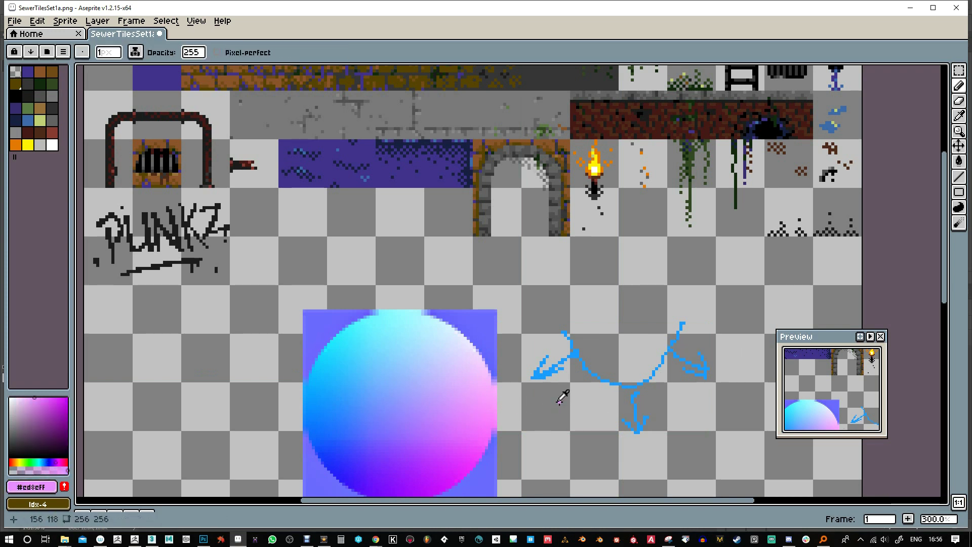
# - Undo the sketched curve and its arrows, keeping the ball deselected
pyautogui.hotkey('ctrl', 'z')
pyautogui.hotkey('ctrl', 'z')
pyautogui.hotkey('ctrl', 'z')
pyautogui.hotkey('ctrl', 'z')
pyautogui.hotkey('ctrl', 'z')
pyautogui.hotkey('ctrl', 'z')
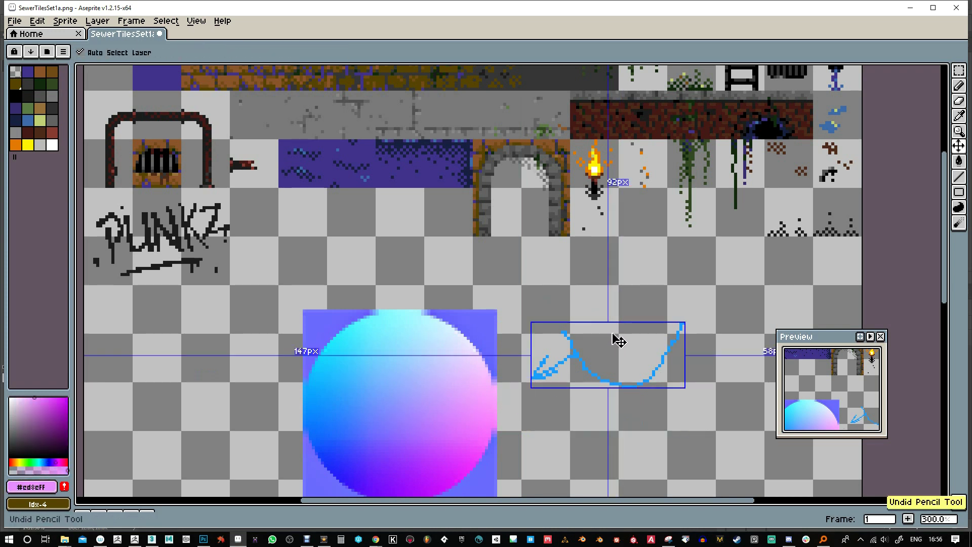
pyautogui.hotkey('ctrl', 'd')
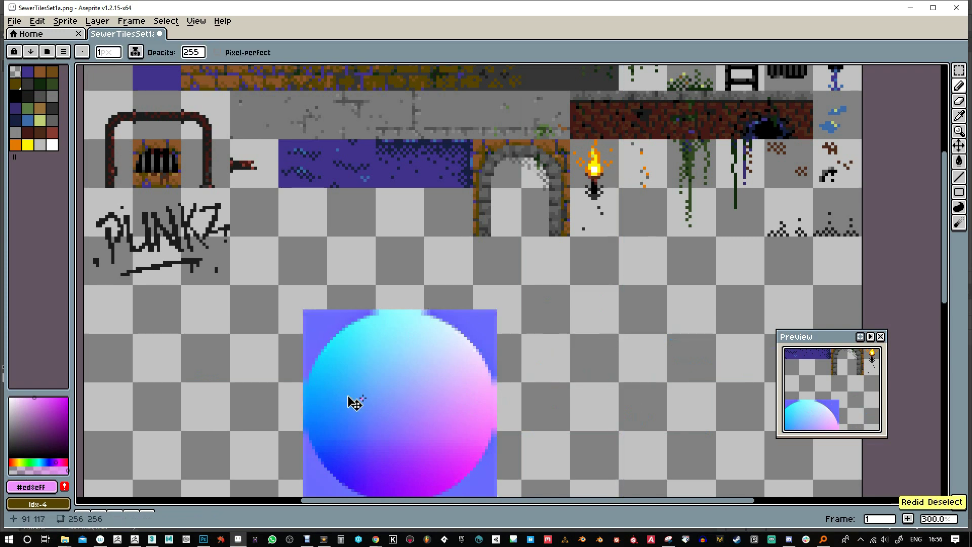
# - Trace the stone arch's outer left edge in blue #128EFF and its outer right edge in pink #F393FF, sampled from the ball
pyautogui.press('i')
pyautogui.click(329, 400)
pyautogui.press('b')
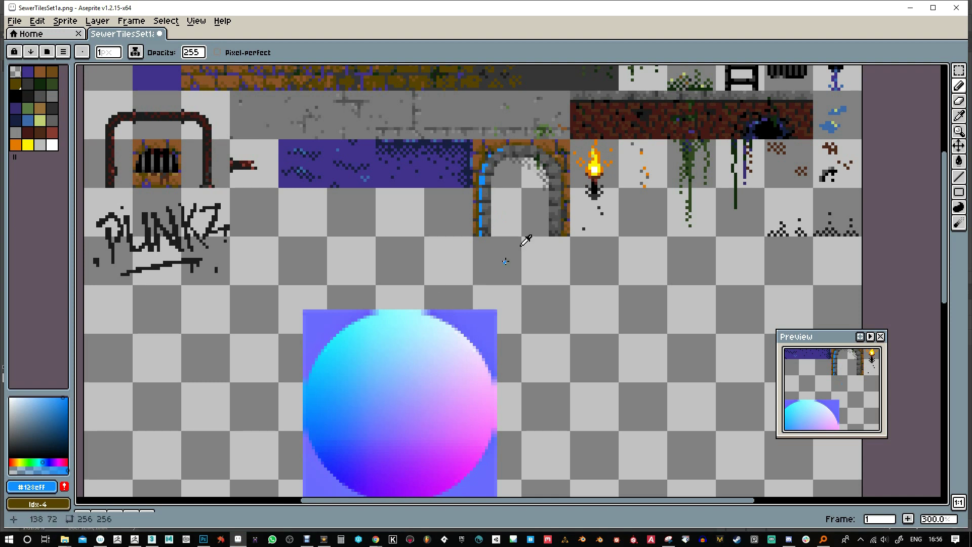
pyautogui.keyDown('alt'); pyautogui.click(482, 396); pyautogui.keyUp('alt')
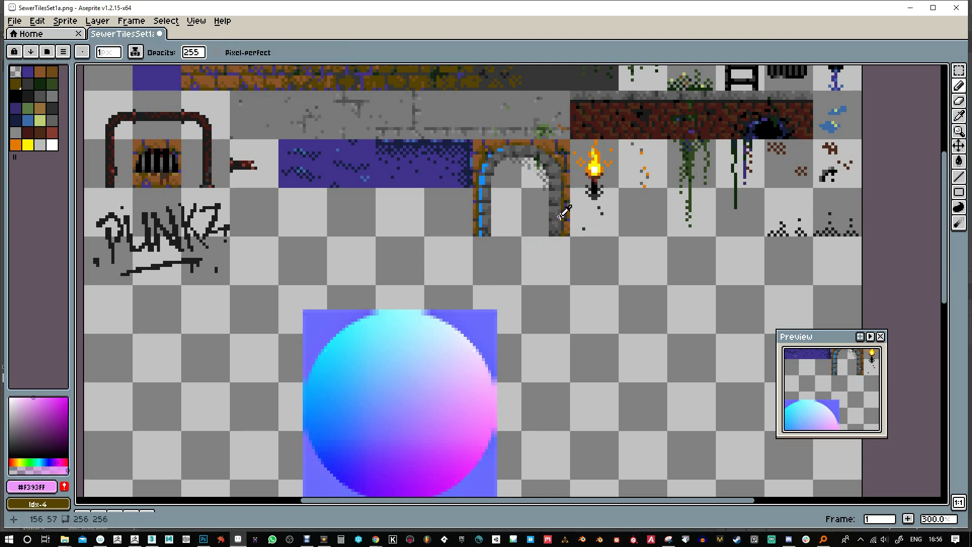
pyautogui.moveTo(559, 225); pyautogui.dragTo(559, 231)
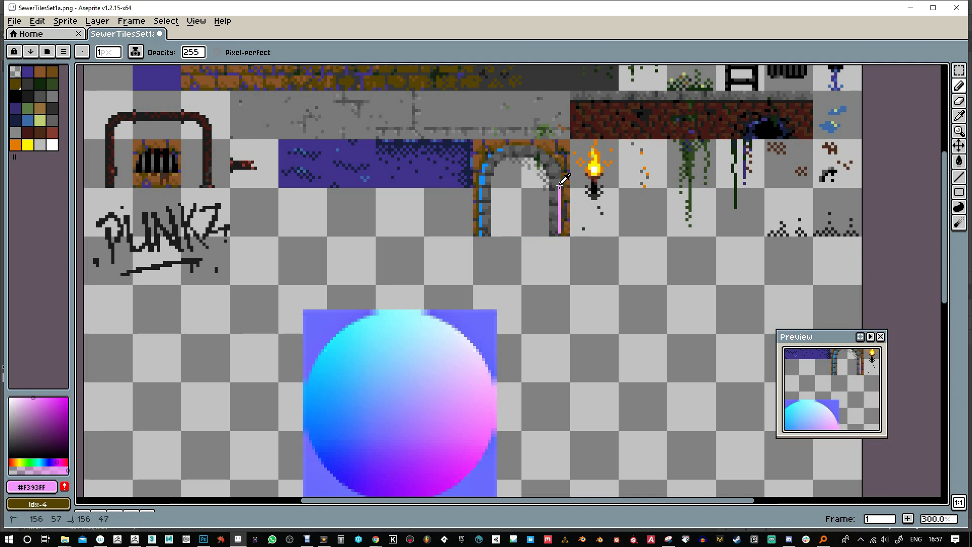
# - Extend the arch's outer blue and pink lines up into the curve, reusing #128EFF and #F393FF
pyautogui.press('alt')
pyautogui.keyDown('alt'); pyautogui.click(484, 176); pyautogui.keyUp('alt')
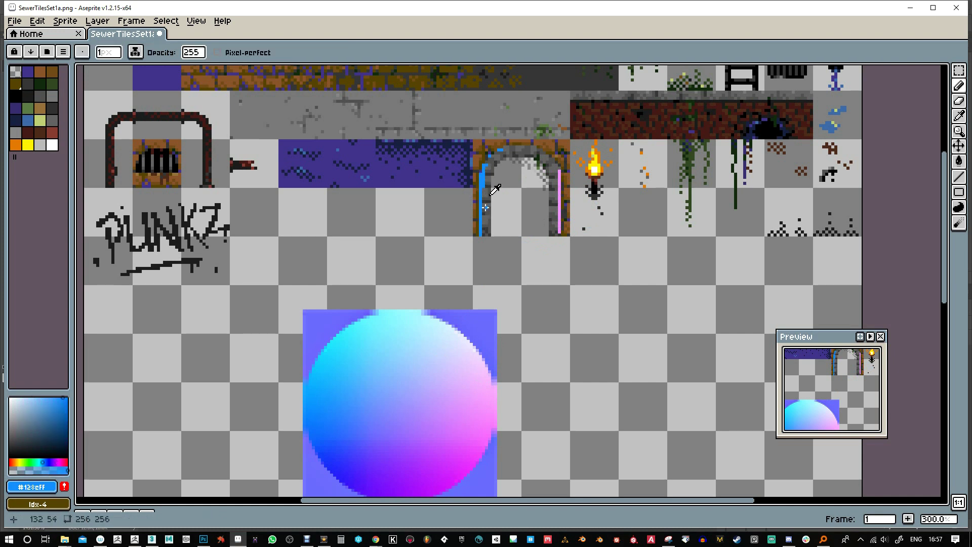
pyautogui.click(490, 160)
pyautogui.press('alt')
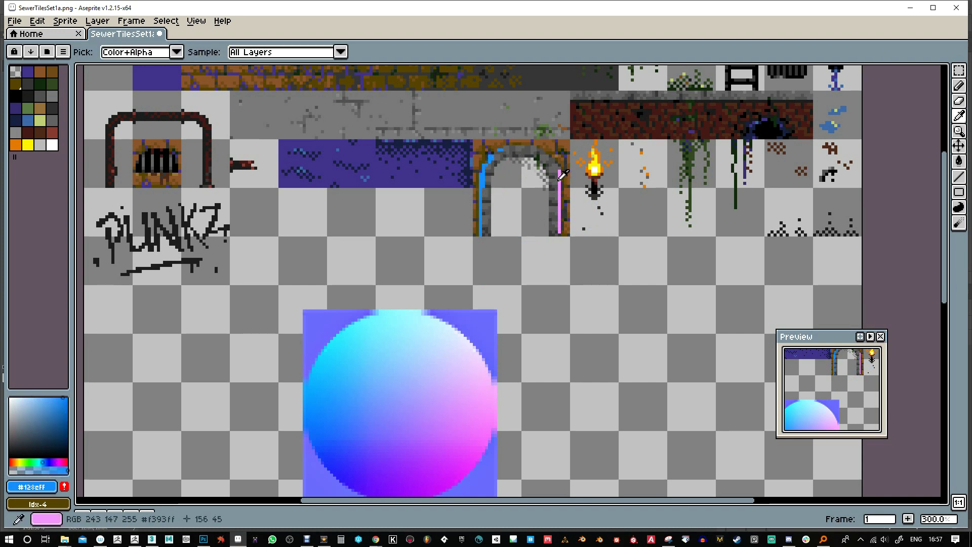
pyautogui.keyDown('alt'); pyautogui.click(558, 173); pyautogui.keyUp('alt')
pyautogui.moveTo(559, 173); pyautogui.dragTo(559, 185)
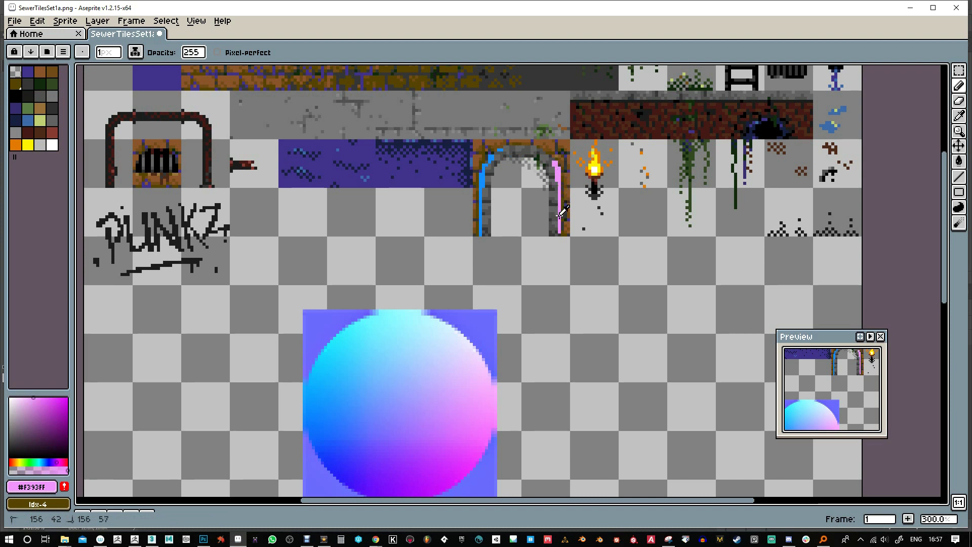
# - Thicken the arch's right band with pink #E48EFF and its left band with blue #468EFF, both sampled from the ball
pyautogui.keyDown('alt'); pyautogui.click(469, 393); pyautogui.keyUp('alt')
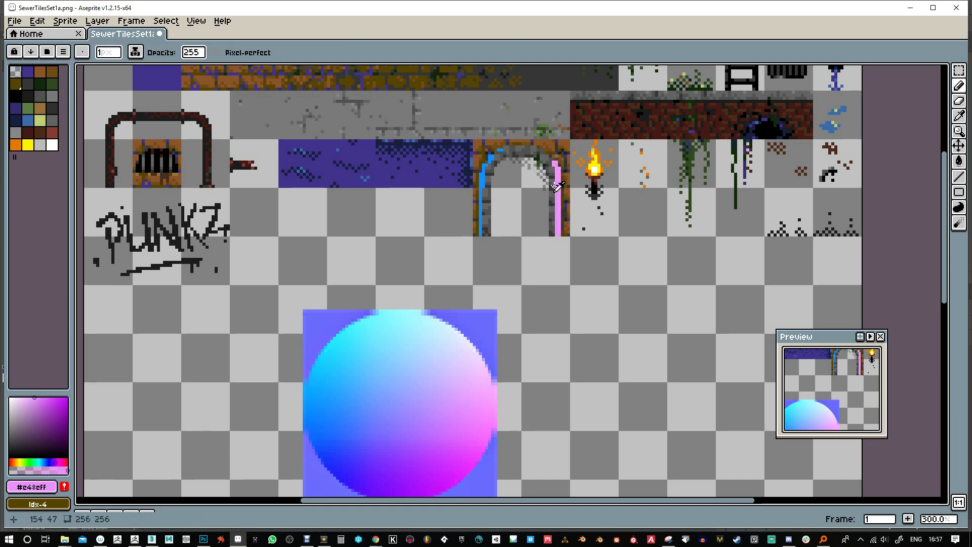
pyautogui.keyDown('alt'); pyautogui.click(398, 369); pyautogui.keyUp('alt')
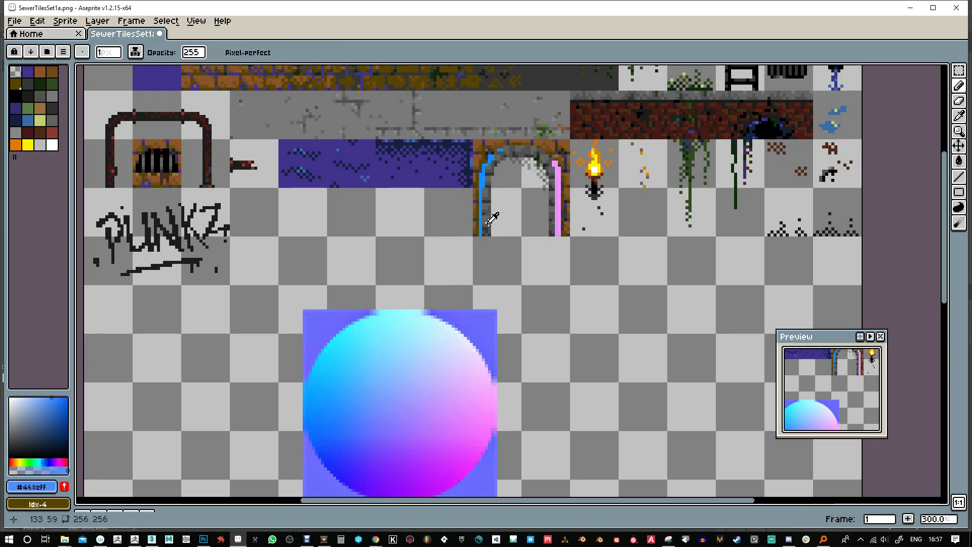
# - Paint the arch's inner left edge in pink #ED97FF and its inner right edge in blue #1593FF, both sampled from the ball
pyautogui.press('i')
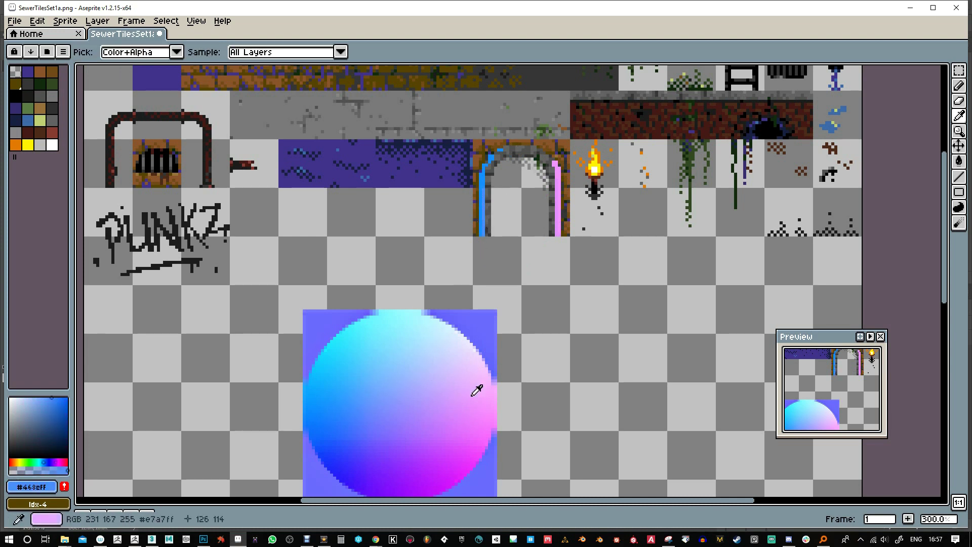
pyautogui.click(477, 390)
pyautogui.moveTo(495, 224); pyautogui.dragTo(494, 202)
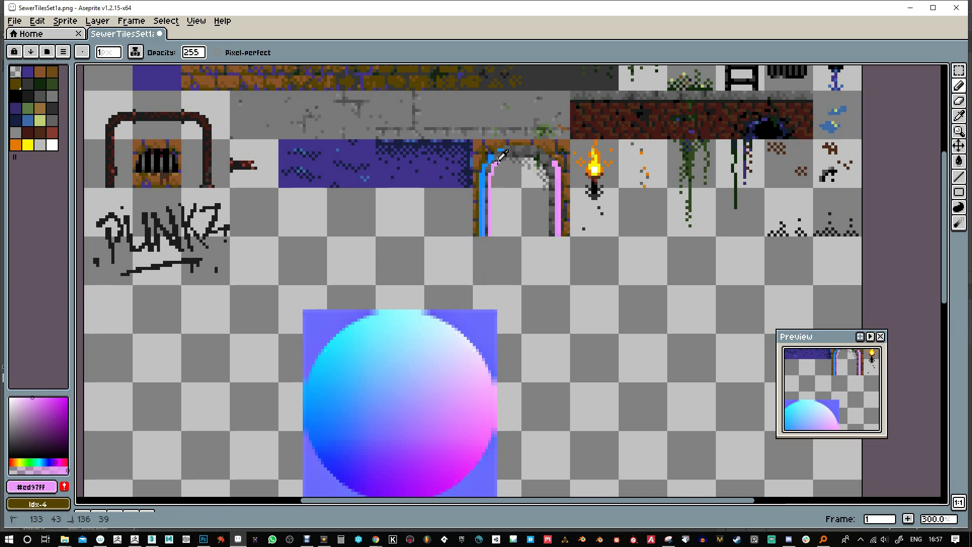
pyautogui.keyDown('alt'); pyautogui.click(336, 403); pyautogui.keyUp('alt')
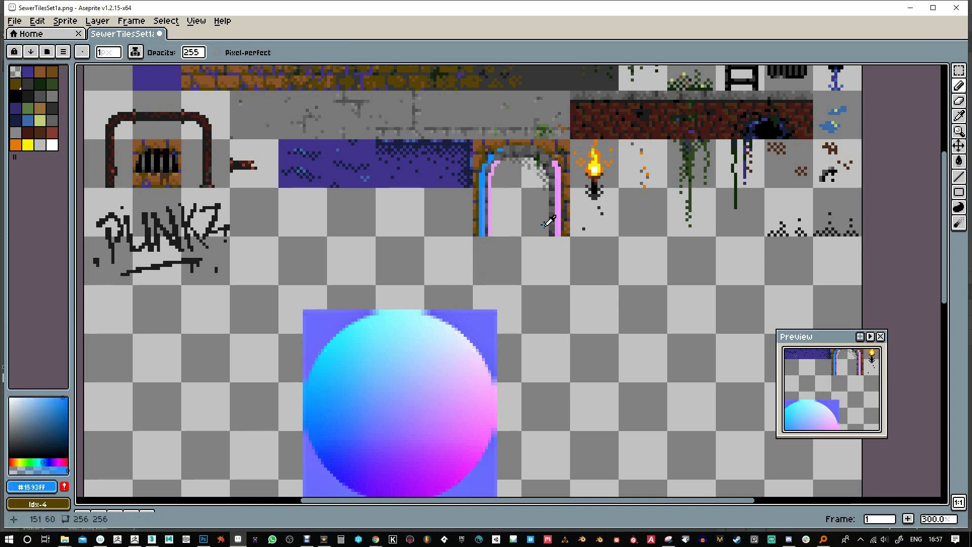
pyautogui.moveTo(553, 232)
pyautogui.mouseDown()
pyautogui.moveTo(554, 169)
pyautogui.moveTo(543, 159)
pyautogui.mouseUp()
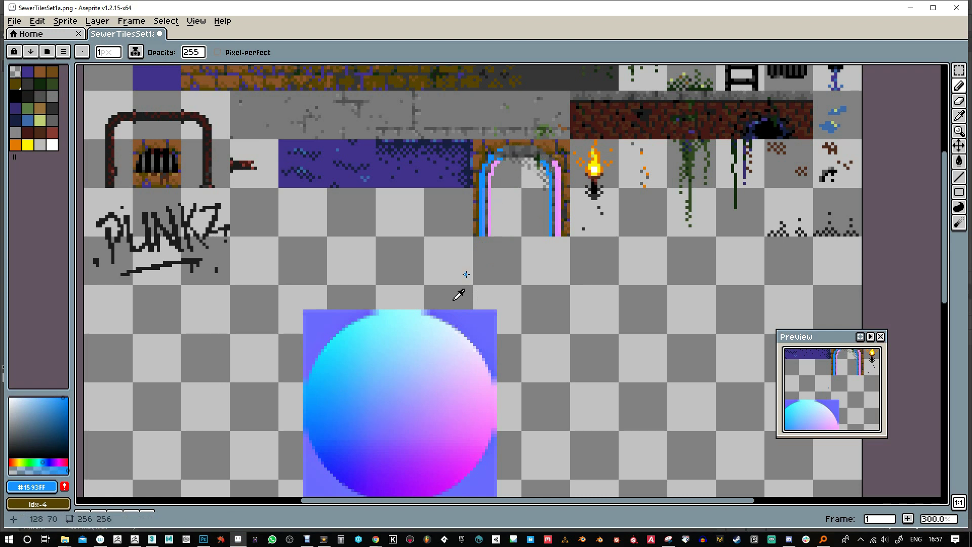
# - Paint the middle band over the arch's crown in lavender #928EFF and #8A92FF, sampled from near the ball's centre
pyautogui.keyDown('alt'); pyautogui.click(347, 395); pyautogui.keyUp('alt')
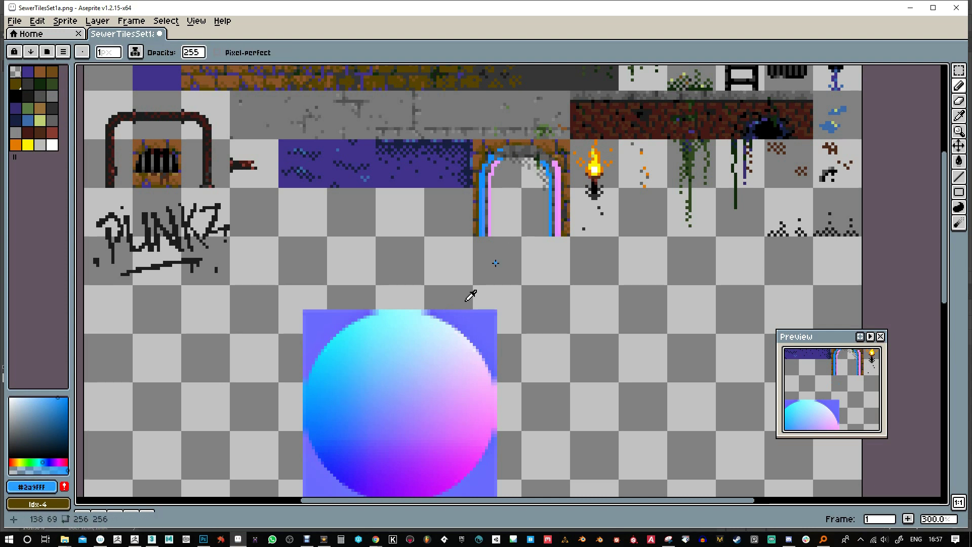
pyautogui.keyDown('alt'); pyautogui.click(405, 397); pyautogui.keyUp('alt')
pyautogui.click(556, 216)
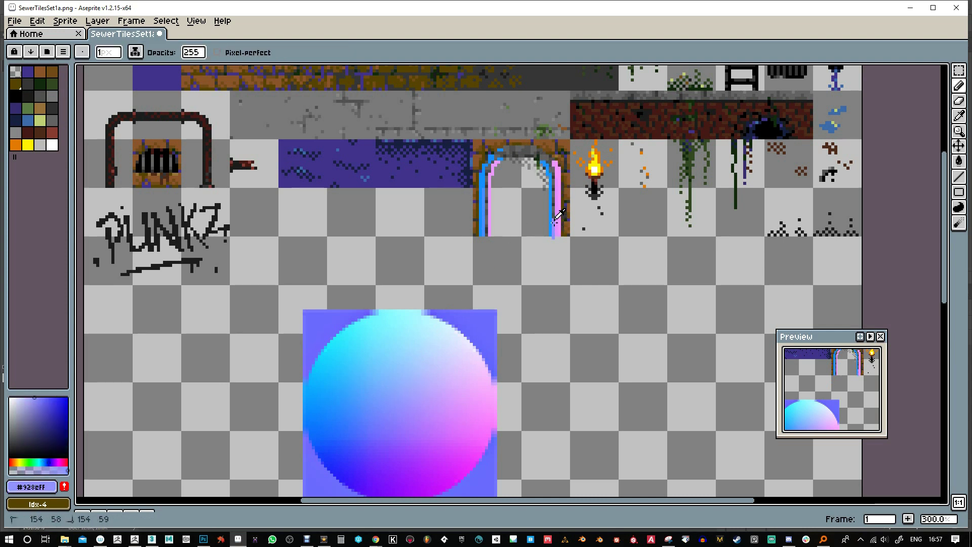
pyautogui.hotkey('ctrl', 'z')
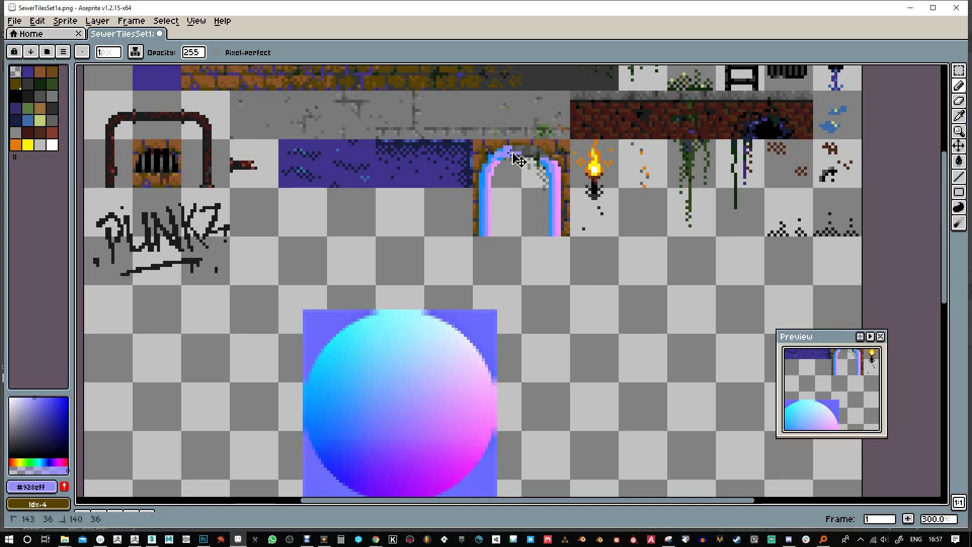
pyautogui.moveTo(509, 150); pyautogui.dragTo(545, 160)
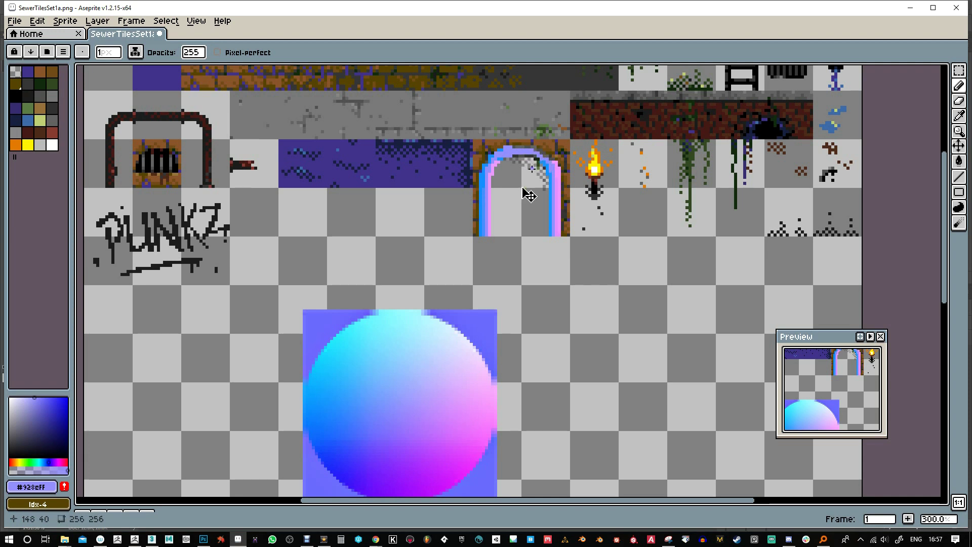
pyautogui.keyDown('alt'); pyautogui.click(401, 397); pyautogui.keyUp('alt')
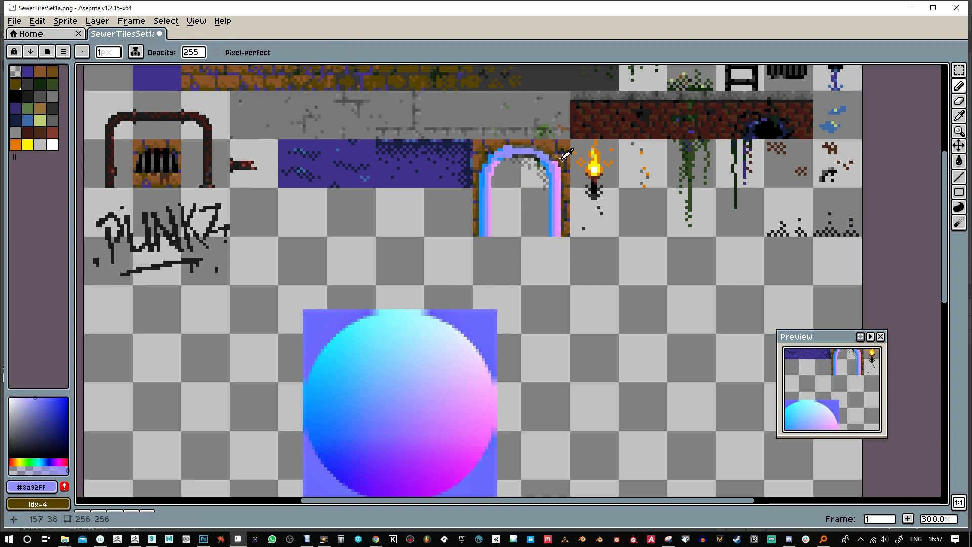
# - Shade the arch's curved underside with ball samples: #8E19FF at the crown, #532FFF on its right, and magentas such as #C42FFF and #DA34FF on its left
pyautogui.keyDown('alt'); pyautogui.click(412, 467); pyautogui.keyUp('alt')
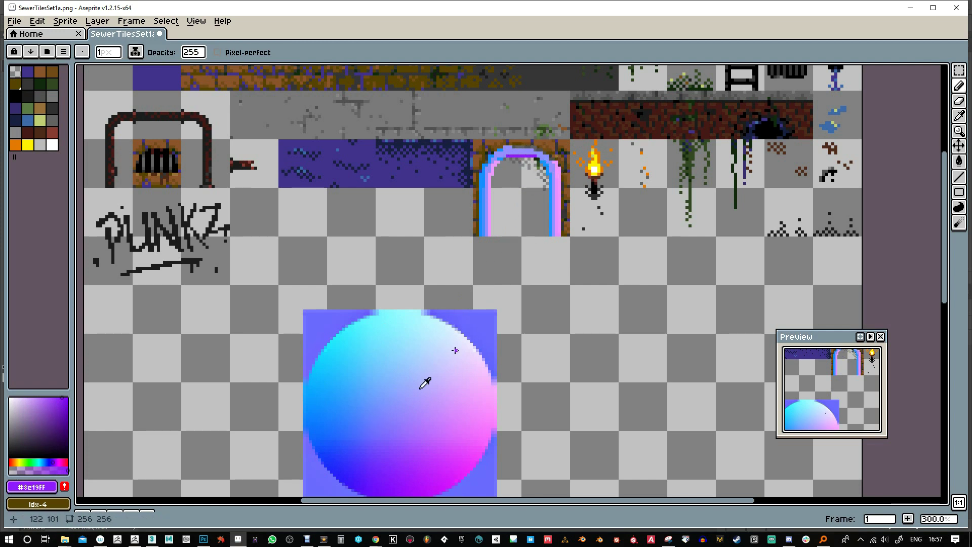
pyautogui.keyDown('alt'); pyautogui.click(368, 449); pyautogui.keyUp('alt')
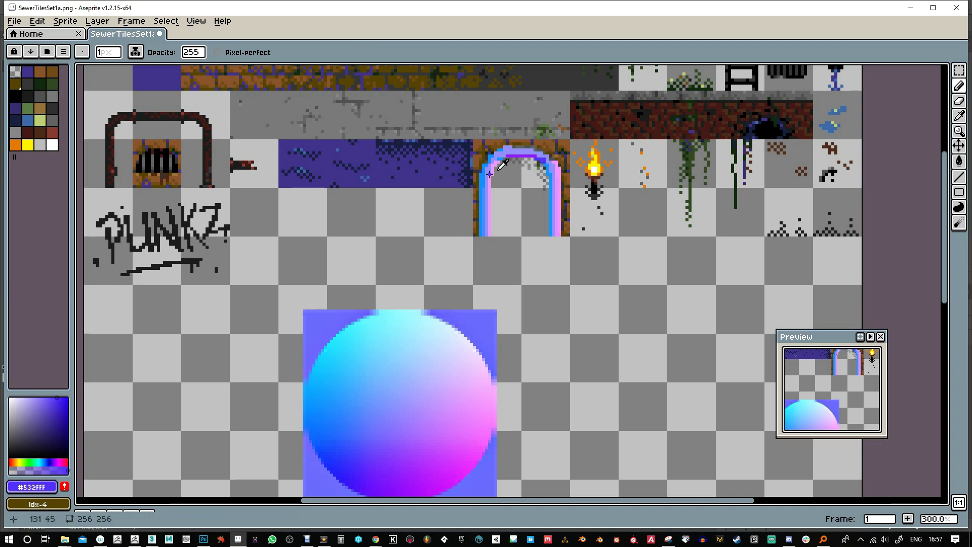
pyautogui.keyDown('alt'); pyautogui.click(436, 446); pyautogui.keyUp('alt')
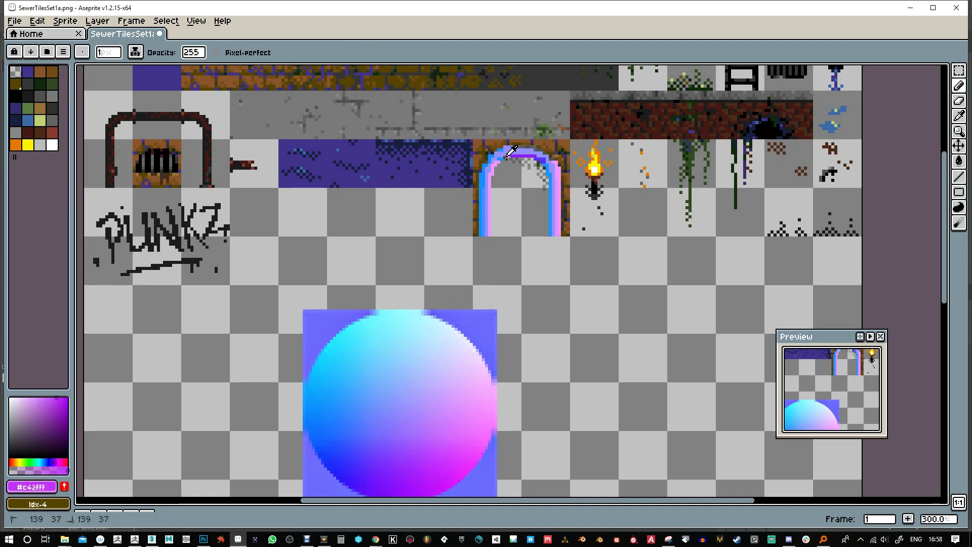
pyautogui.keyDown('alt'); pyautogui.click(451, 451); pyautogui.keyUp('alt')
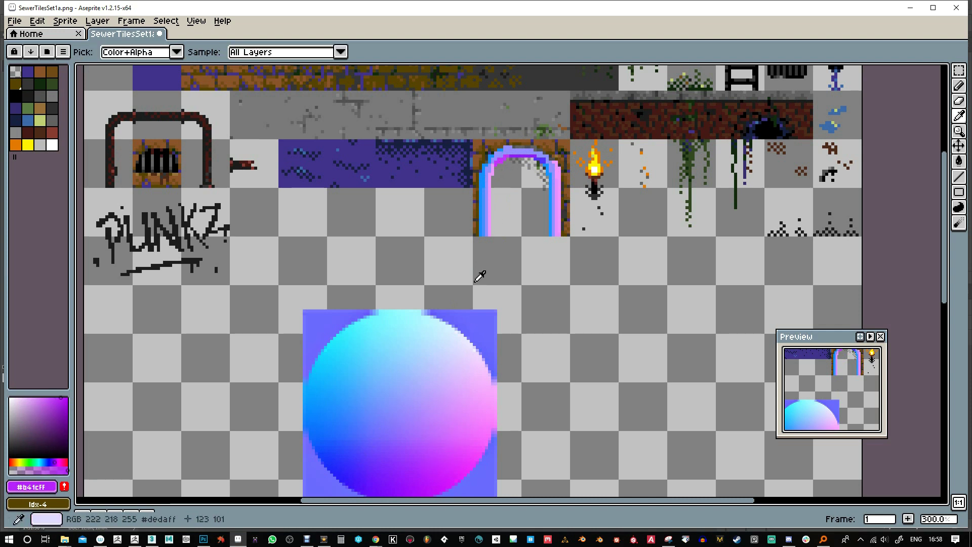
pyautogui.keyDown('alt'); pyautogui.click(421, 480); pyautogui.keyUp('alt')
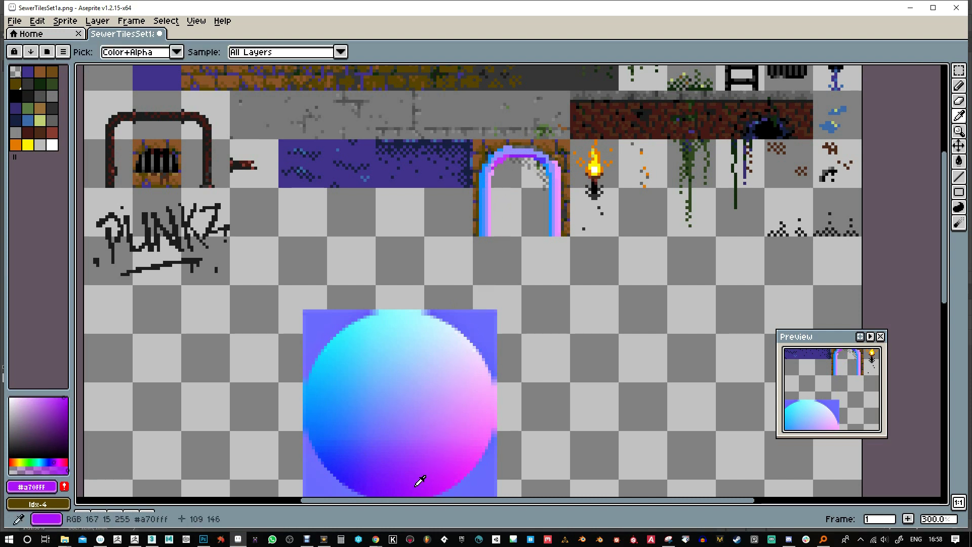
pyautogui.keyDown('alt'); pyautogui.click(478, 408); pyautogui.keyUp('alt')
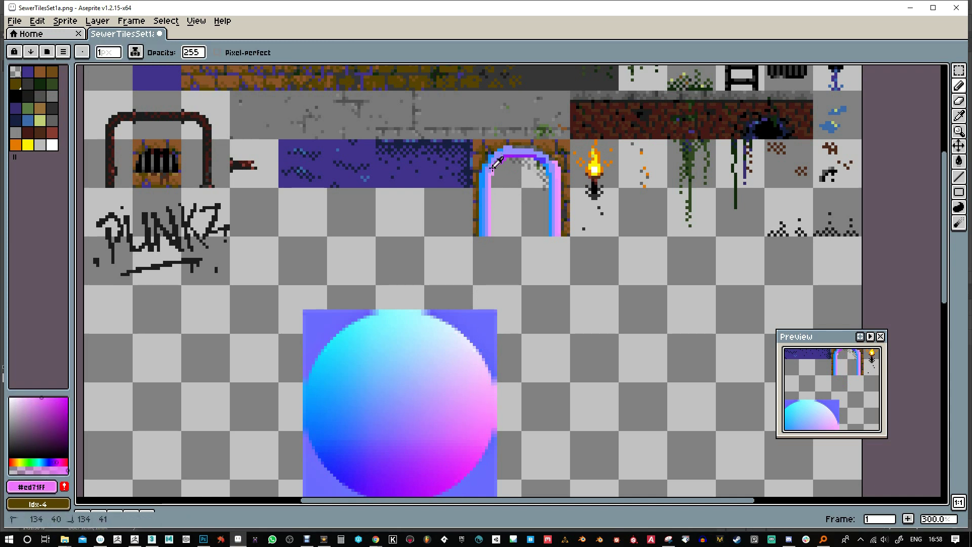
pyautogui.keyDown('alt'); pyautogui.click(462, 445); pyautogui.keyUp('alt')
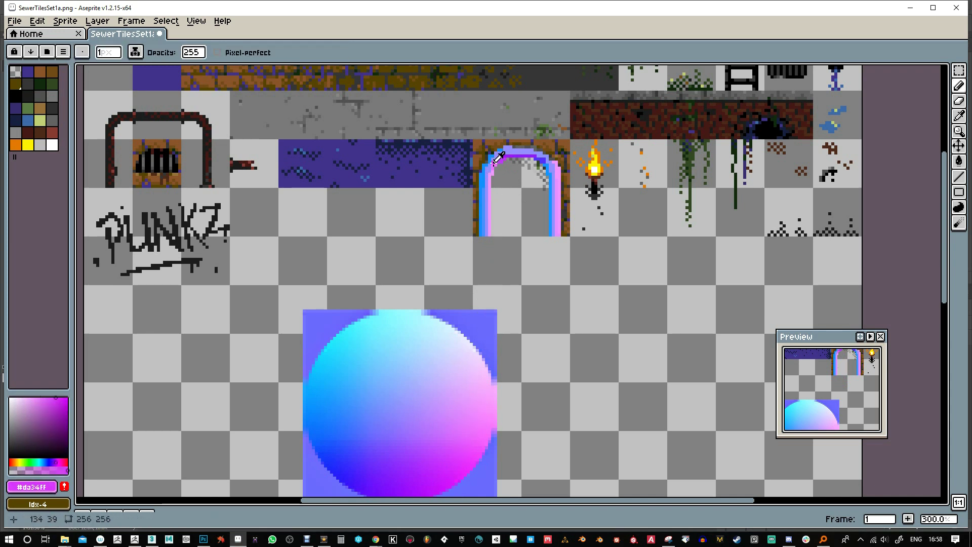
# - Highlight the arch's outer curve with ball samples: #92EBFF at the crown, #CBDEFF, #CFC8FF and #A397FF on its right, and #46B8FF on its left
pyautogui.keyDown('alt'); pyautogui.click(406, 330); pyautogui.keyUp('alt')
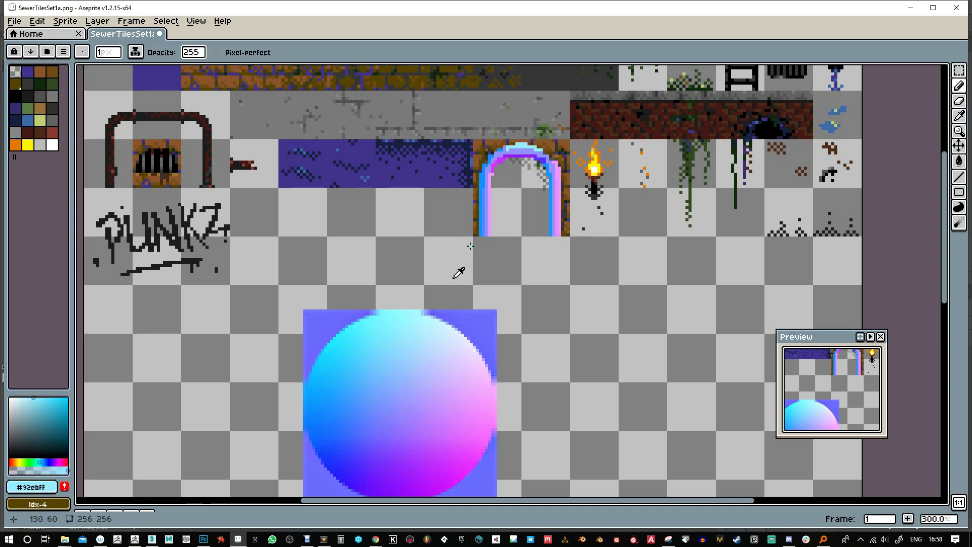
pyautogui.keyDown('alt'); pyautogui.click(449, 337); pyautogui.keyUp('alt')
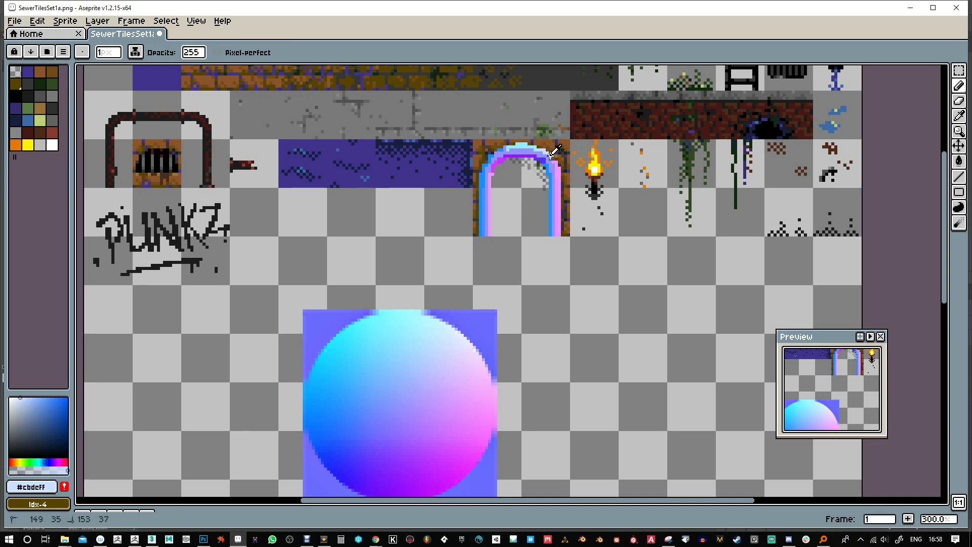
pyautogui.keyDown('alt'); pyautogui.click(451, 360); pyautogui.keyUp('alt')
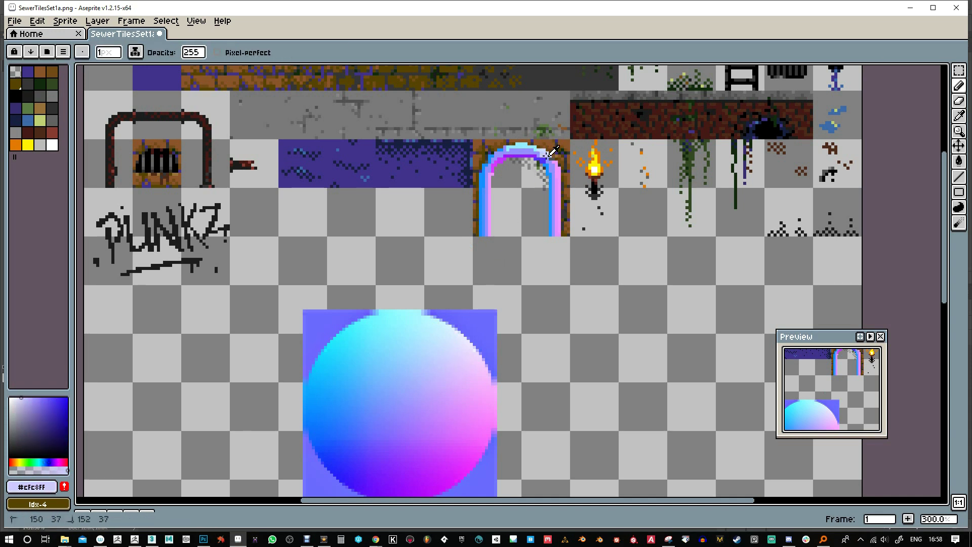
pyautogui.keyDown('alt'); pyautogui.click(451, 373); pyautogui.keyUp('alt')
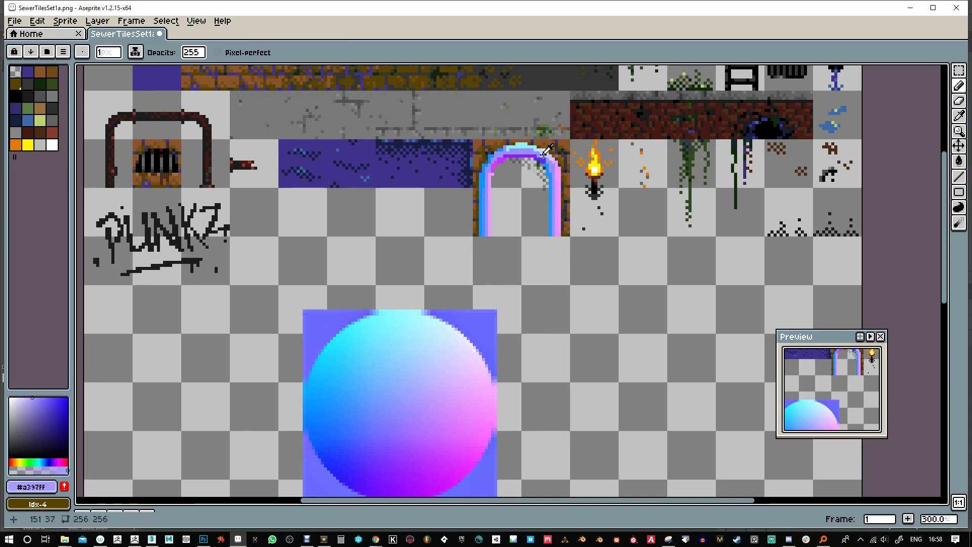
pyautogui.keyDown('alt'); pyautogui.click(373, 358); pyautogui.keyUp('alt')
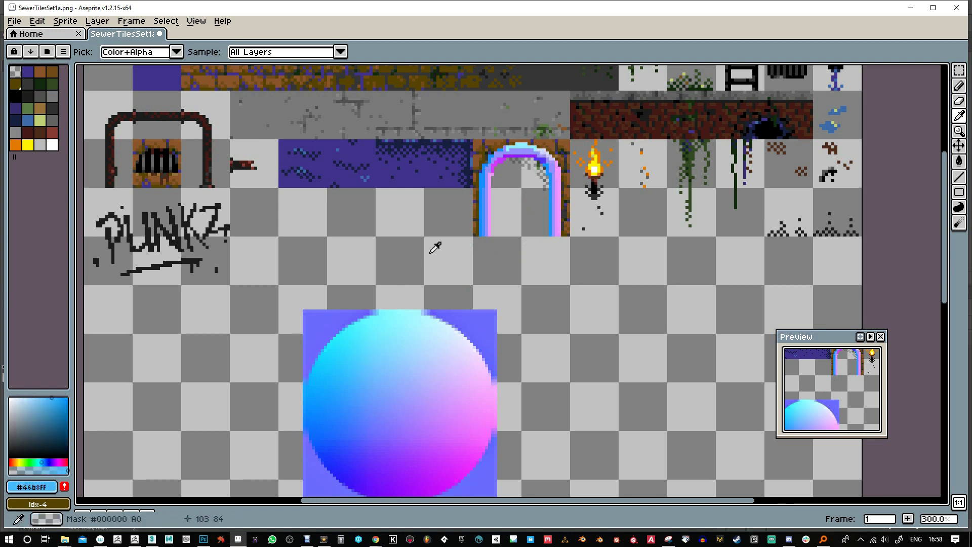
pyautogui.press('shift')
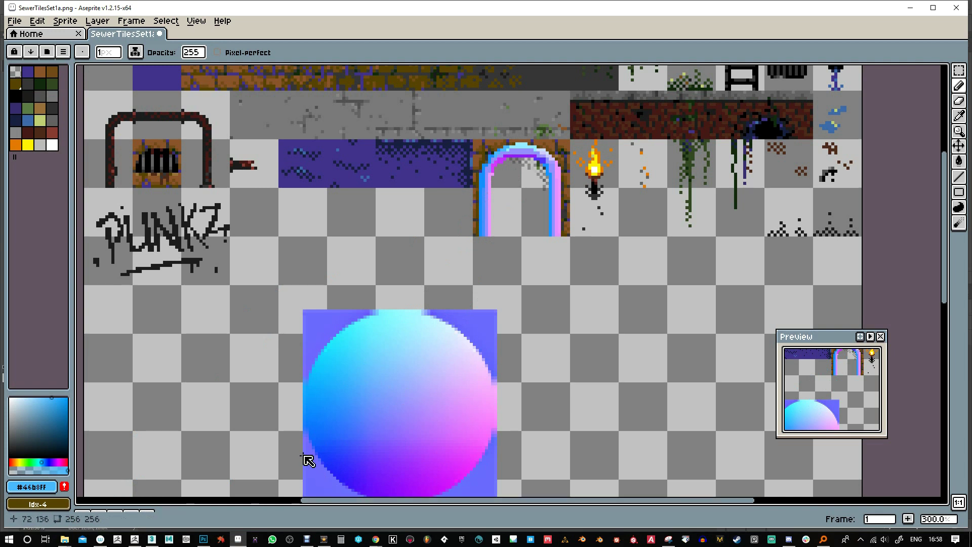
# - Expand the timeline to show the layer list and select the NORMALMAP layer
pyautogui.moveTo(334, 506); pyautogui.dragTo(340, 441)
pyautogui.click(136, 479)
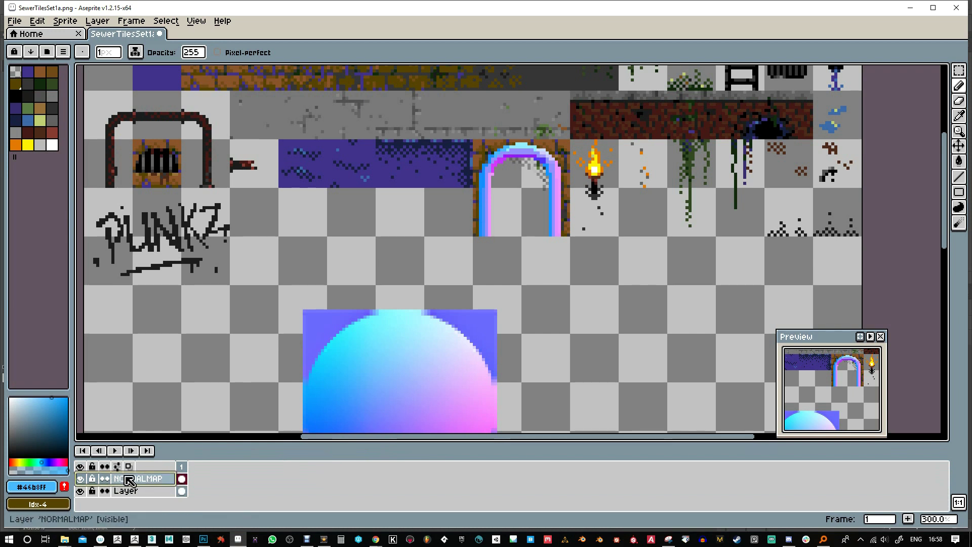
pyautogui.rightClick(126, 479)
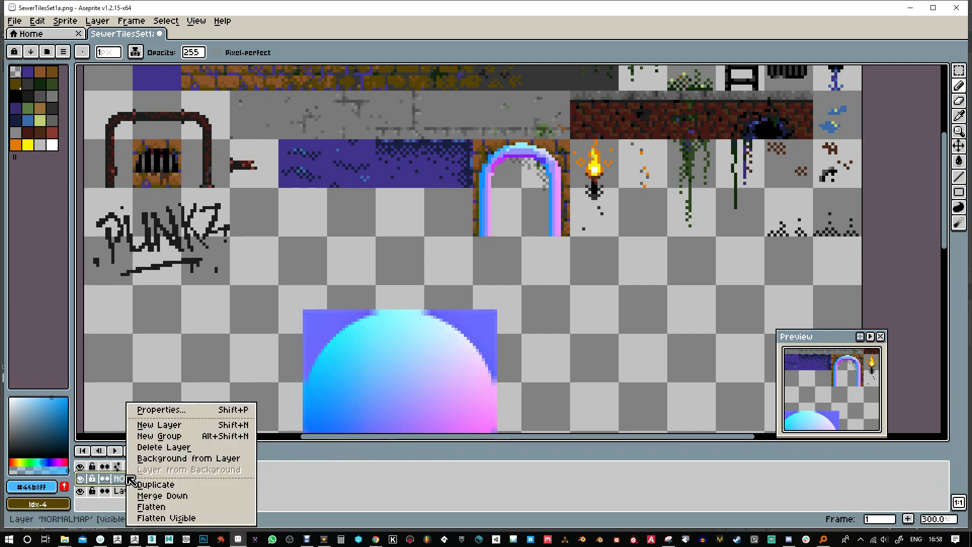
pyautogui.click(379, 489)
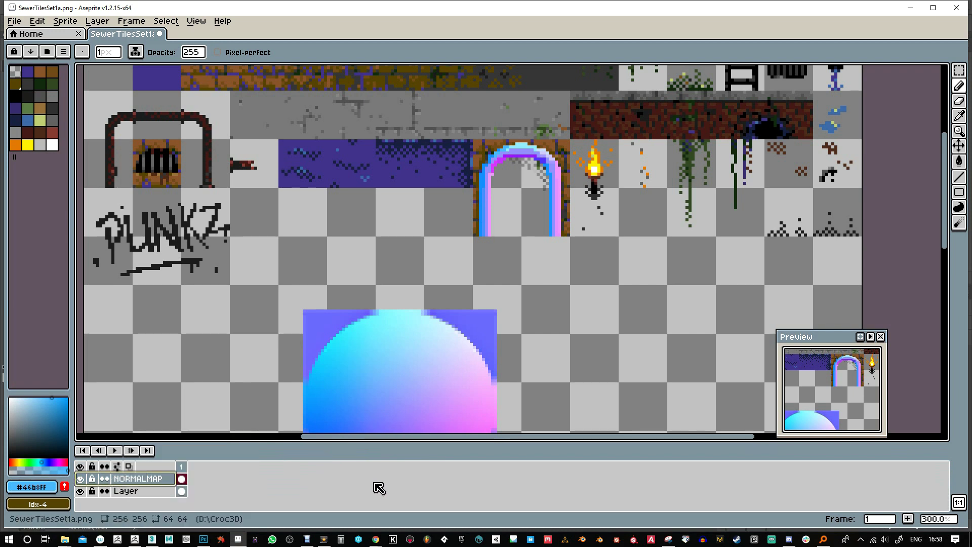
# - Toggle the NORMALMAP layer's visibility repeatedly to compare the painted arch with the original stone arch
pyautogui.click(104, 480)
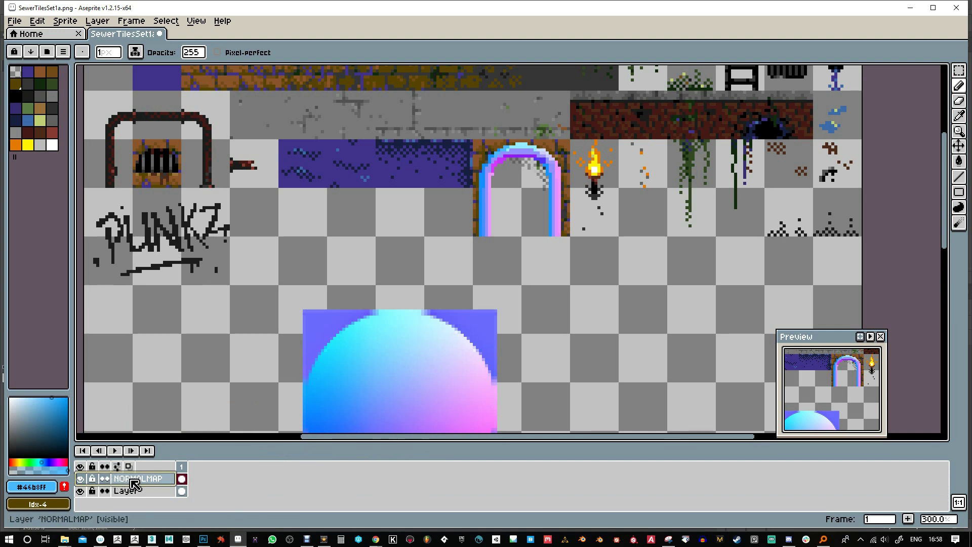
pyautogui.click(81, 478)
pyautogui.click(81, 478)
pyautogui.click(81, 479)
pyautogui.click(81, 479)
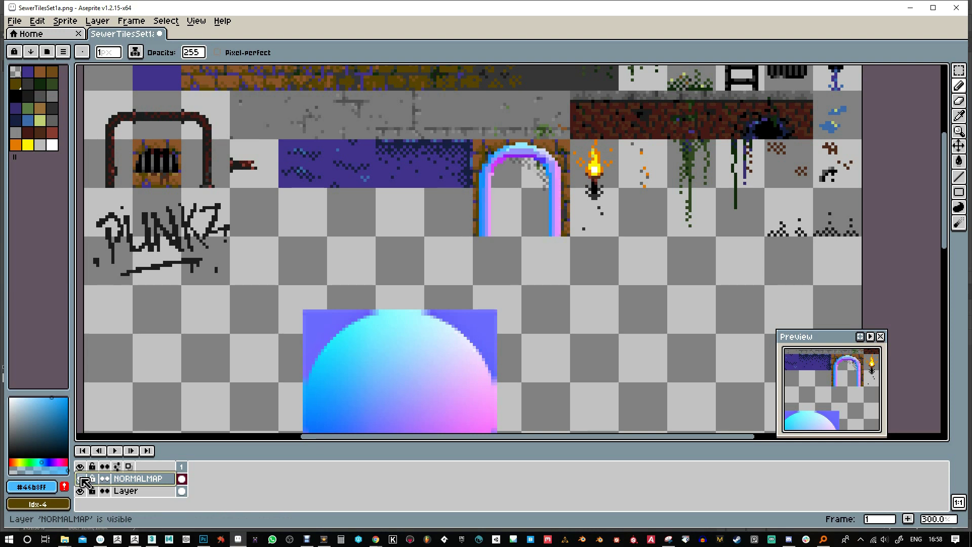
pyautogui.click(82, 479)
pyautogui.click(82, 479)
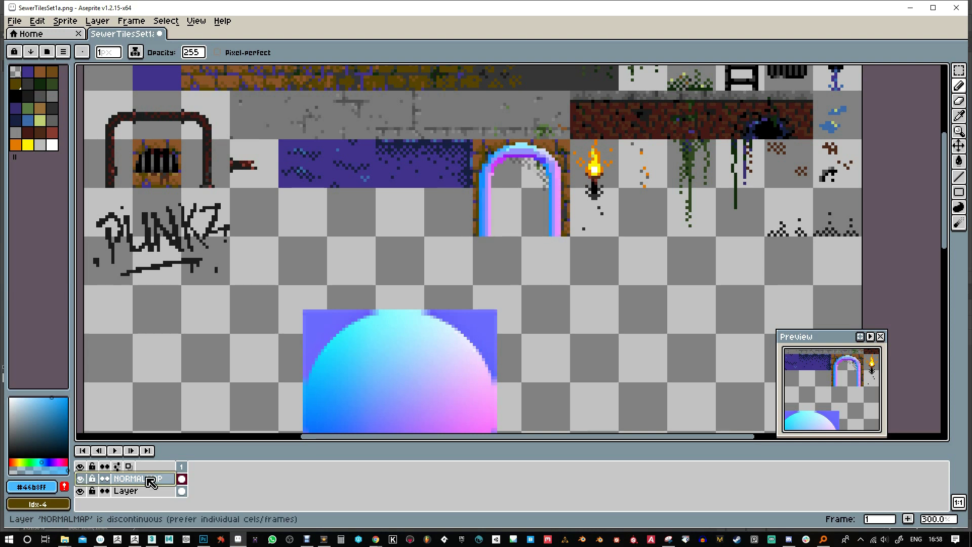
# - Move the painted arch on the NORMALMAP layer about 5 px left, off the original stone arch
pyautogui.click(958, 146)
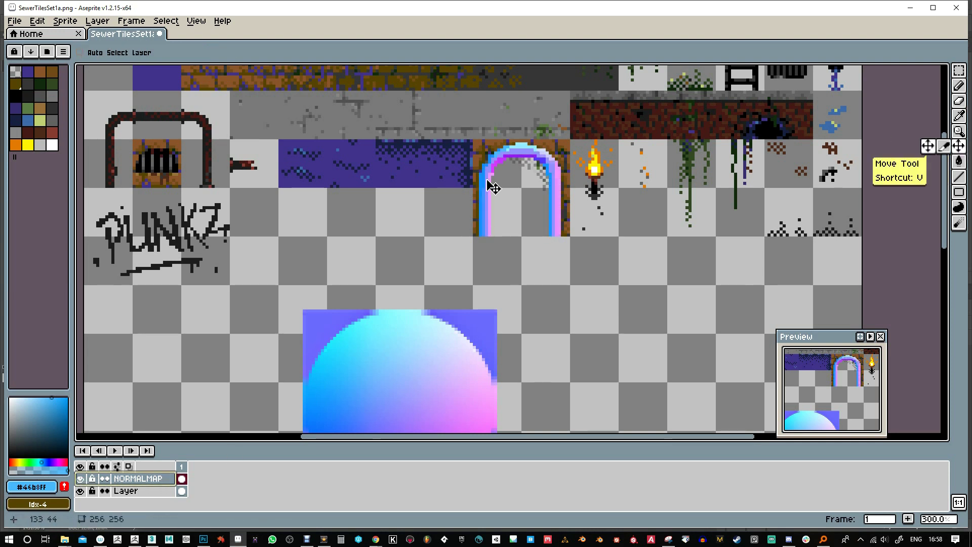
pyautogui.moveTo(554, 191); pyautogui.dragTo(537, 191)
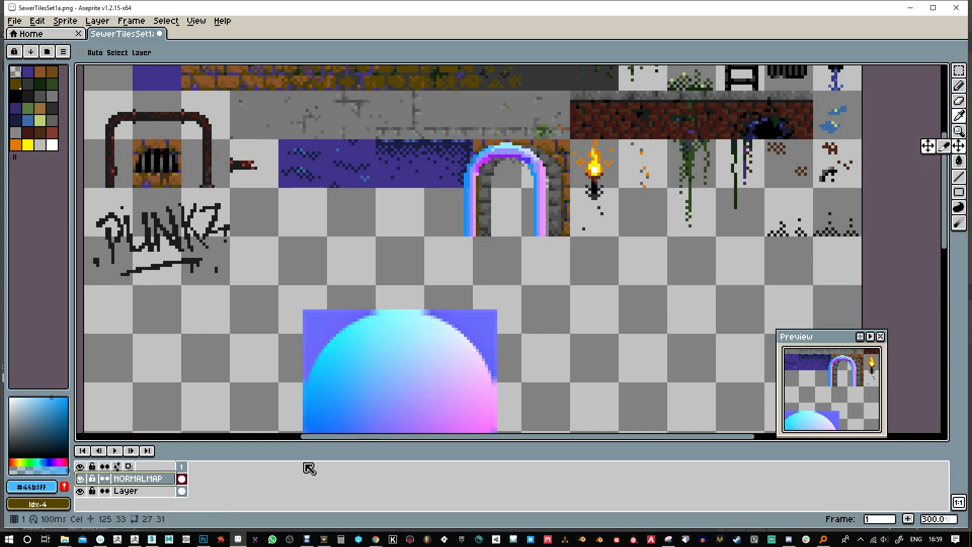
# - Paint a brick seam across the arch's left leg in purple #9219FF with pale cyan #93F3FF beneath it, and add another cyan line higher up
pyautogui.click(958, 86)
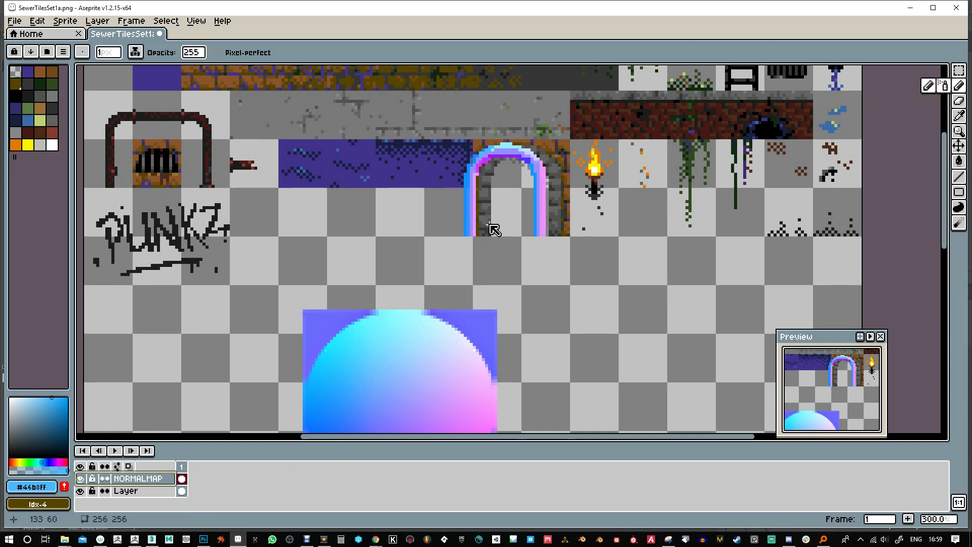
pyautogui.moveTo(521, 313); pyautogui.dragTo(515, 256)
pyautogui.keyDown('alt'); pyautogui.click(400, 378); pyautogui.keyUp('alt')
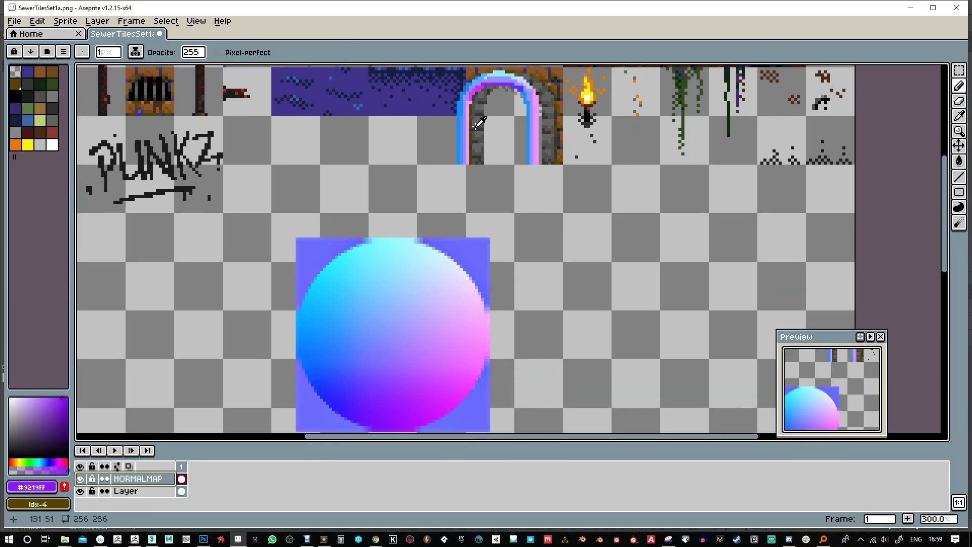
pyautogui.moveTo(470, 149); pyautogui.dragTo(465, 153)
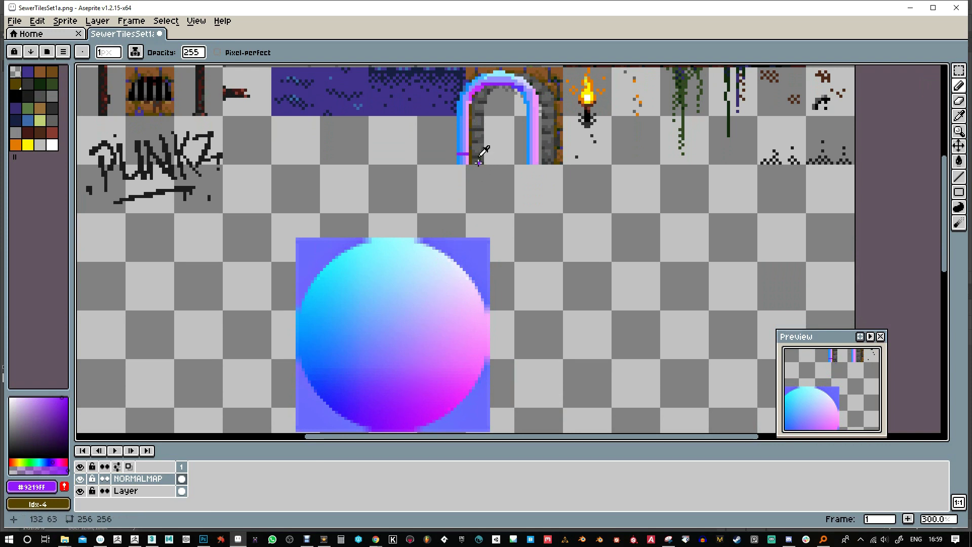
pyautogui.keyDown('alt'); pyautogui.click(409, 259); pyautogui.keyUp('alt')
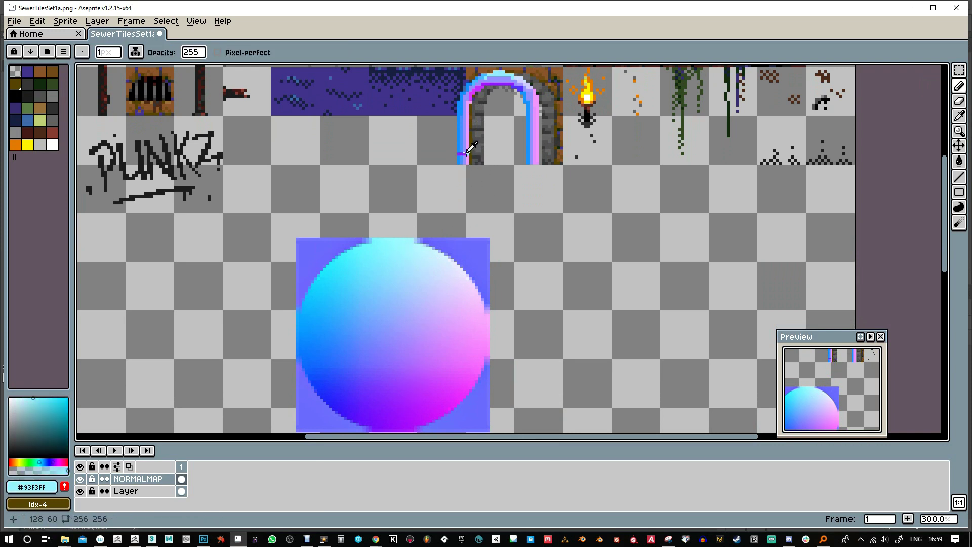
pyautogui.moveTo(458, 155); pyautogui.dragTo(472, 155)
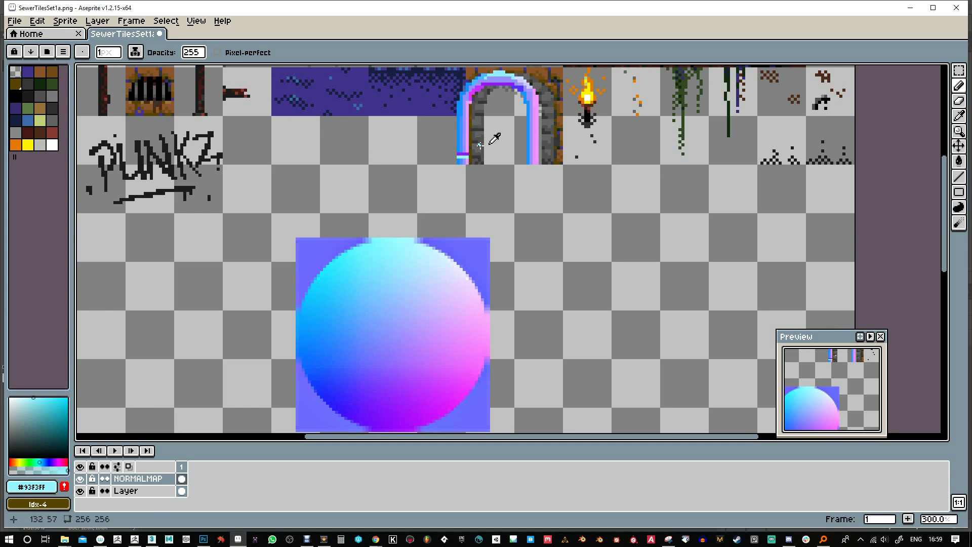
pyautogui.click(465, 133)
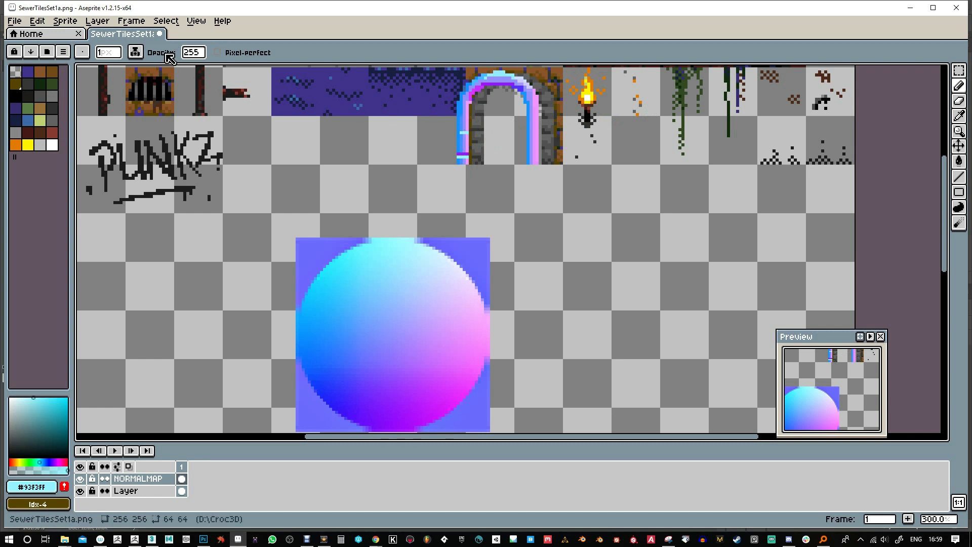
# - Lower the pencil opacity to 170 and add a softer #93F3FF brick seam near the top of the arch's left leg
pyautogui.click(195, 54)
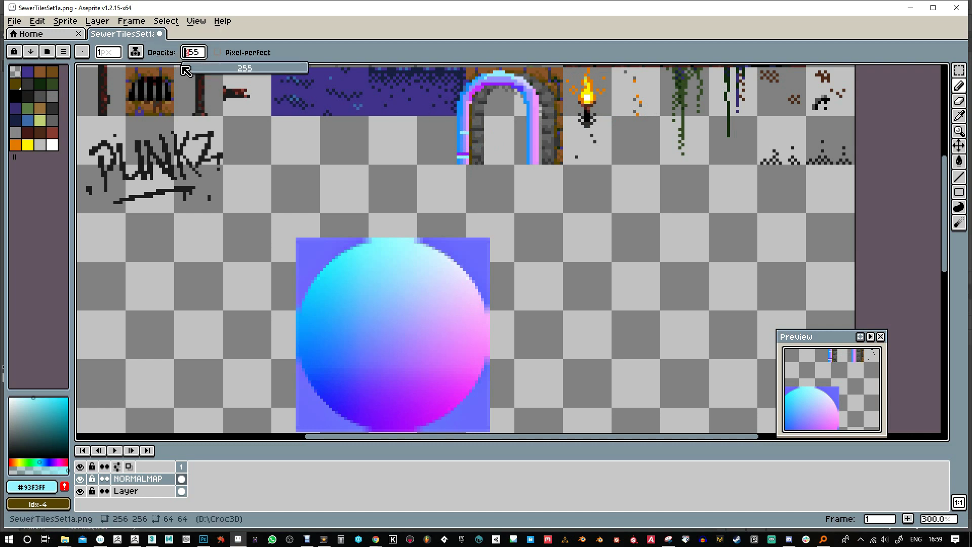
pyautogui.click(265, 70)
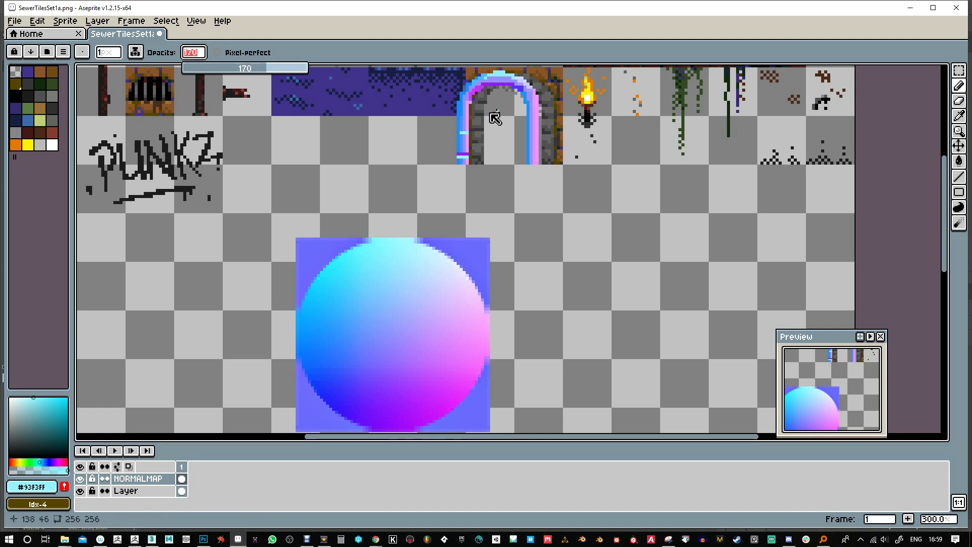
pyautogui.click(469, 112)
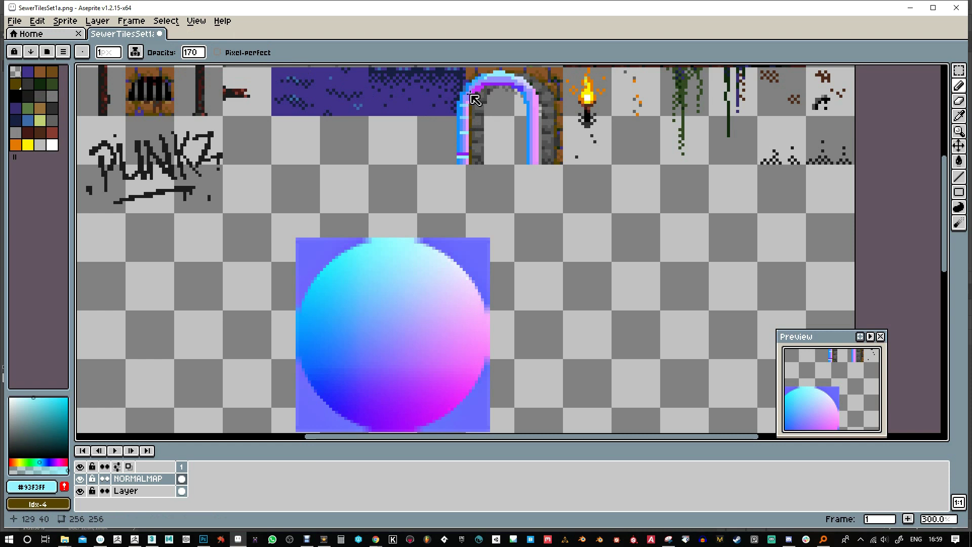
# - Paint brick seams across the arch's right leg in pale cyan #93F3FF, and in purple #930AFF with the pencil opacity at 255
pyautogui.click(534, 151)
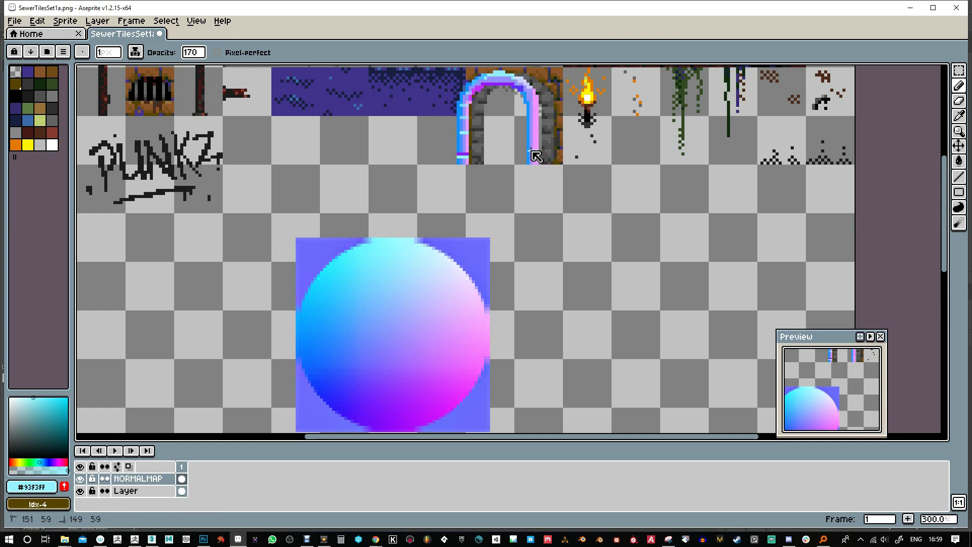
pyautogui.click(534, 133)
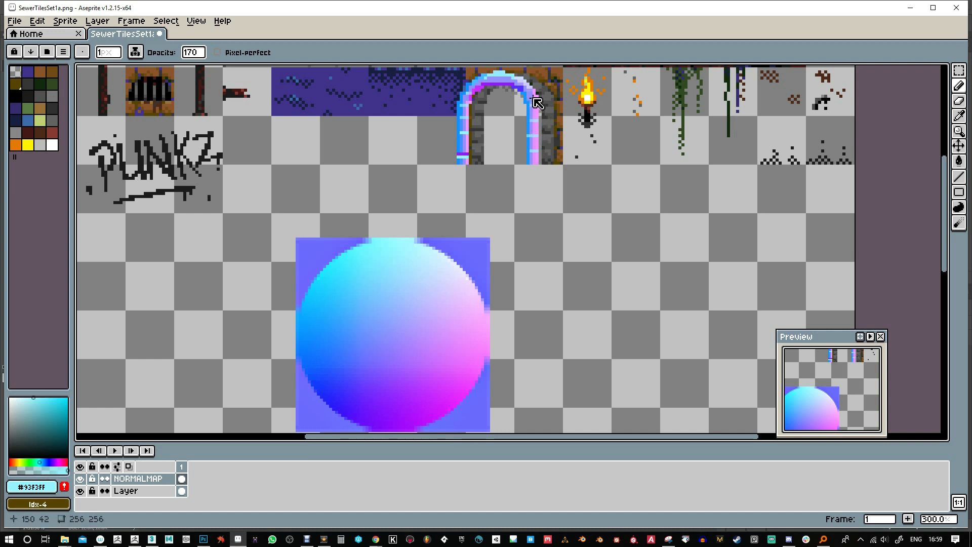
pyautogui.click(185, 53)
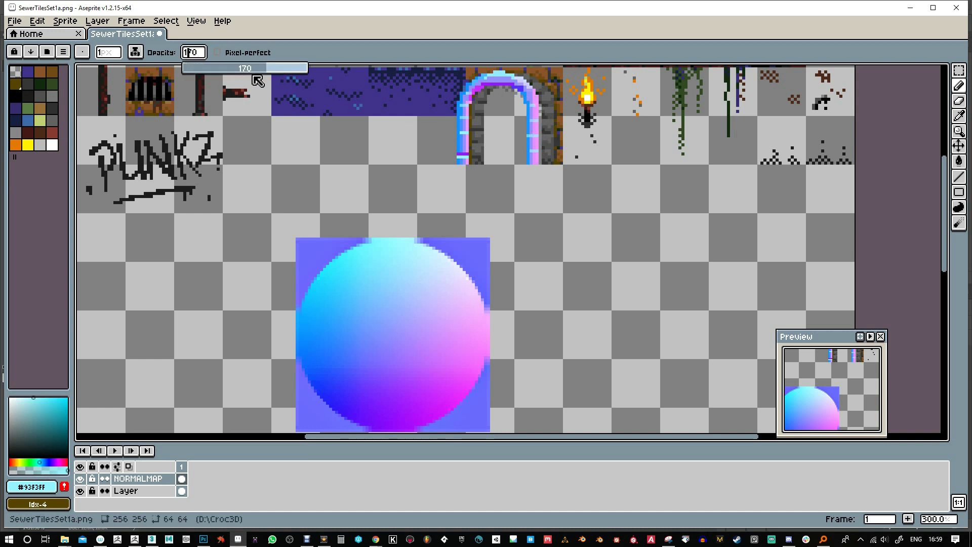
pyautogui.moveTo(264, 68); pyautogui.dragTo(307, 68)
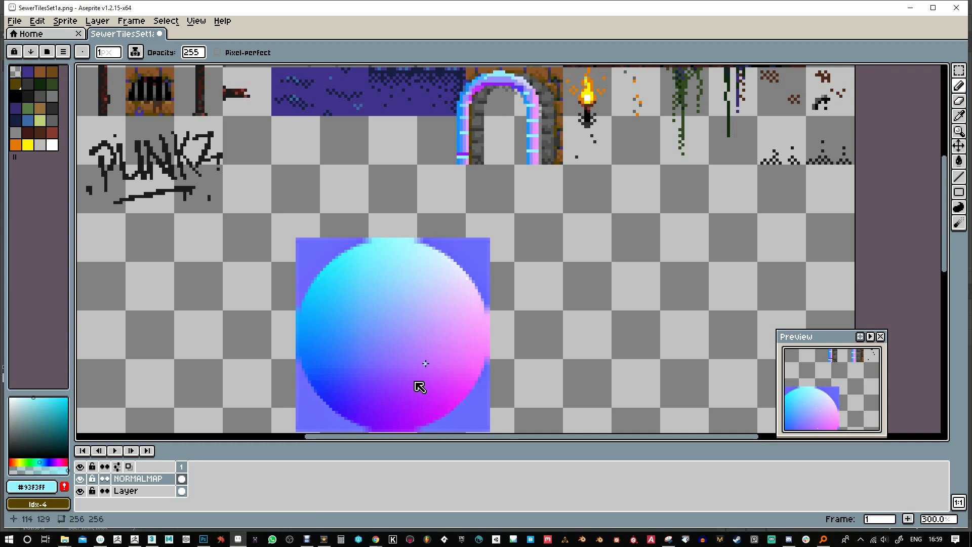
pyautogui.press('i')
pyautogui.click(403, 405)
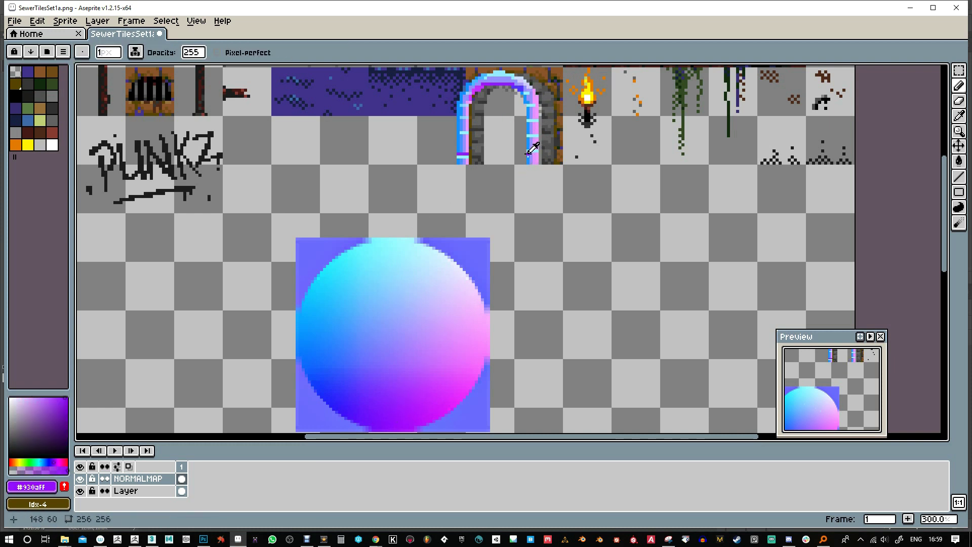
pyautogui.hotkey('ctrl', 'z')
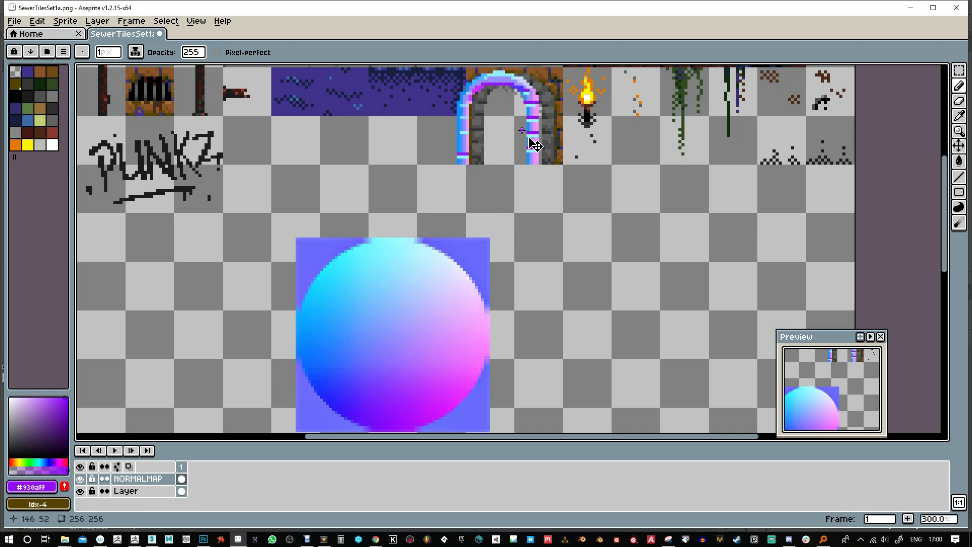
# - Move the painted arch on the NORMALMAP layer slightly below the original stone arch so the original's top bricks are exposed for reference
pyautogui.click(959, 146)
pyautogui.moveTo(543, 148); pyautogui.dragTo(555, 234)
pyautogui.click(959, 176)
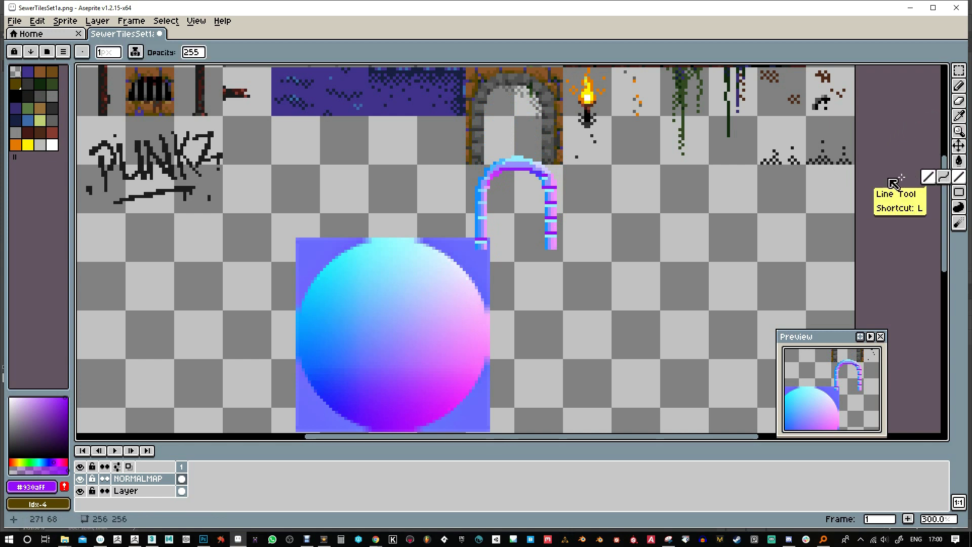
pyautogui.press('v')
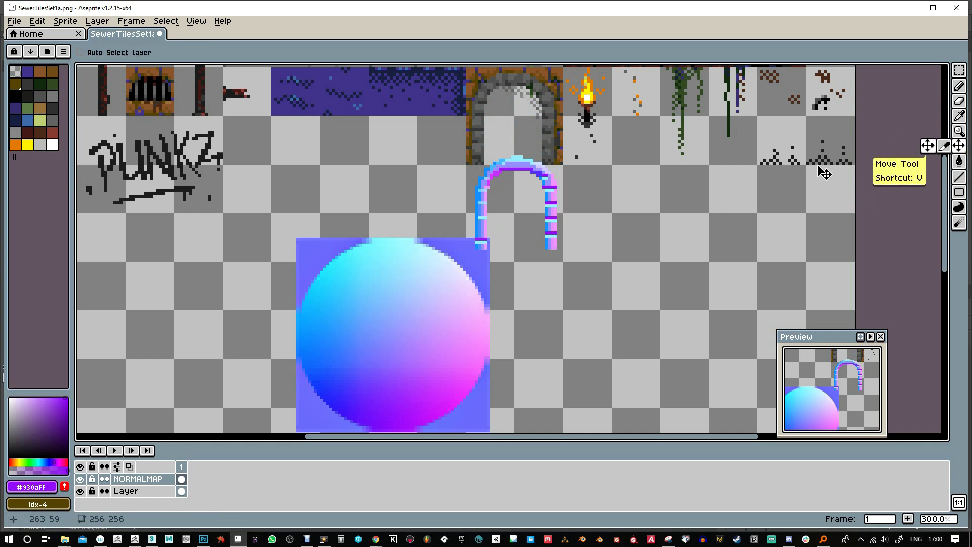
pyautogui.moveTo(559, 220); pyautogui.dragTo(553, 153)
# - Paint brick seams around the arch's curved top with the pencil, using blues, pinks and pale lilac sampled from the ball
pyautogui.click(958, 86)
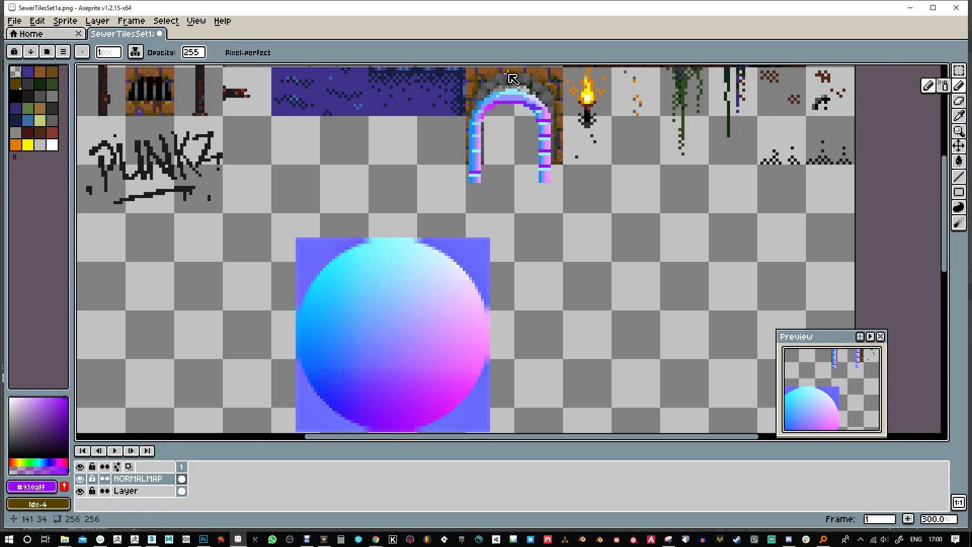
pyautogui.keyDown('alt'); pyautogui.click(329, 351); pyautogui.keyUp('alt')
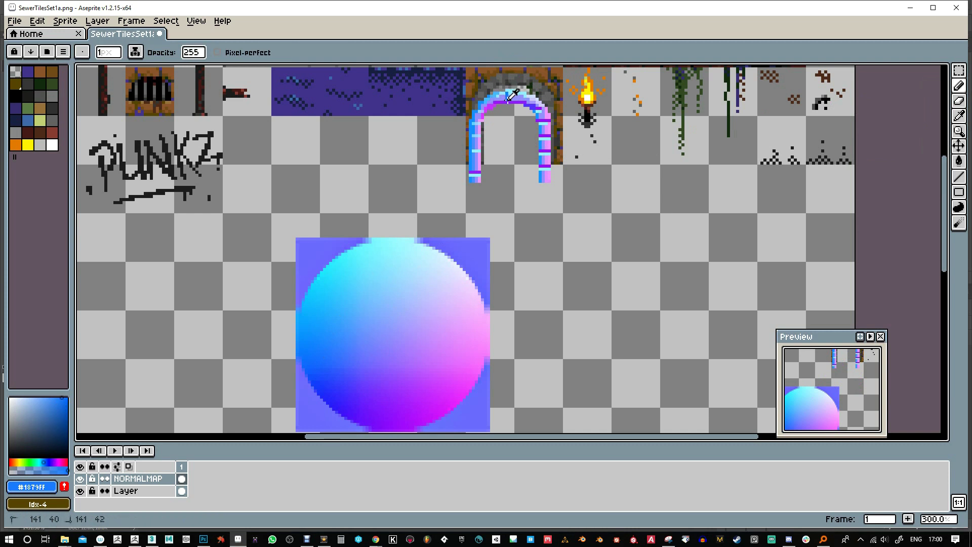
pyautogui.keyDown('alt'); pyautogui.click(466, 340); pyautogui.keyUp('alt')
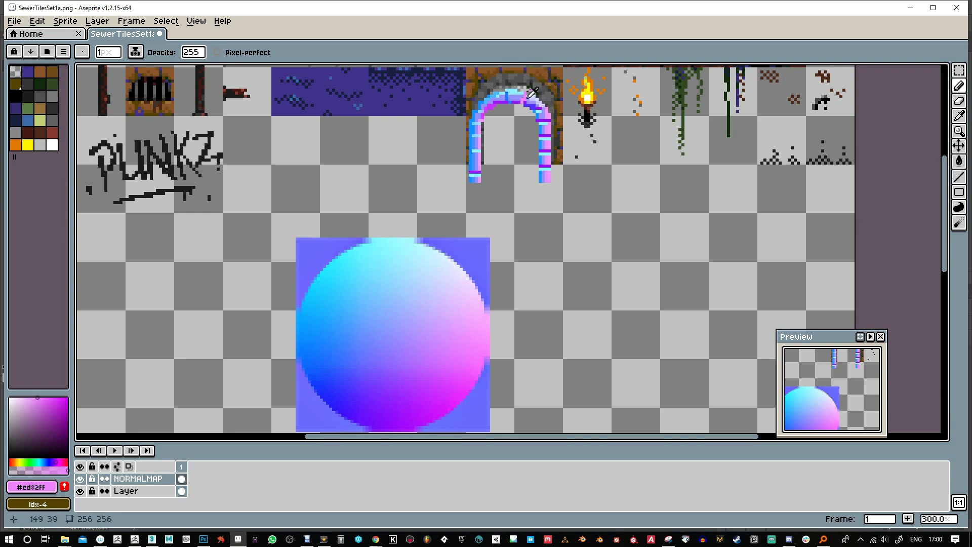
pyautogui.keyDown('alt'); pyautogui.click(341, 358); pyautogui.keyUp('alt')
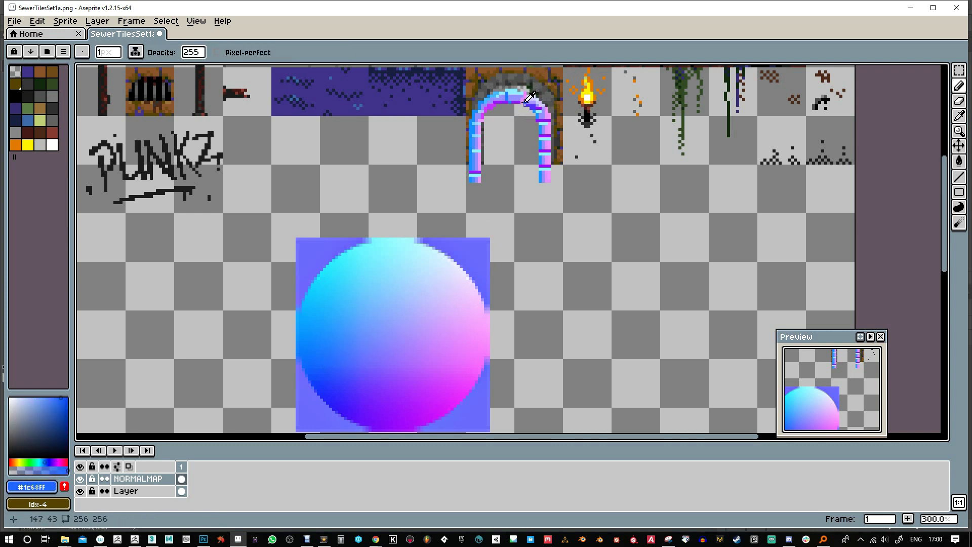
pyautogui.keyDown('alt'); pyautogui.click(458, 331); pyautogui.keyUp('alt')
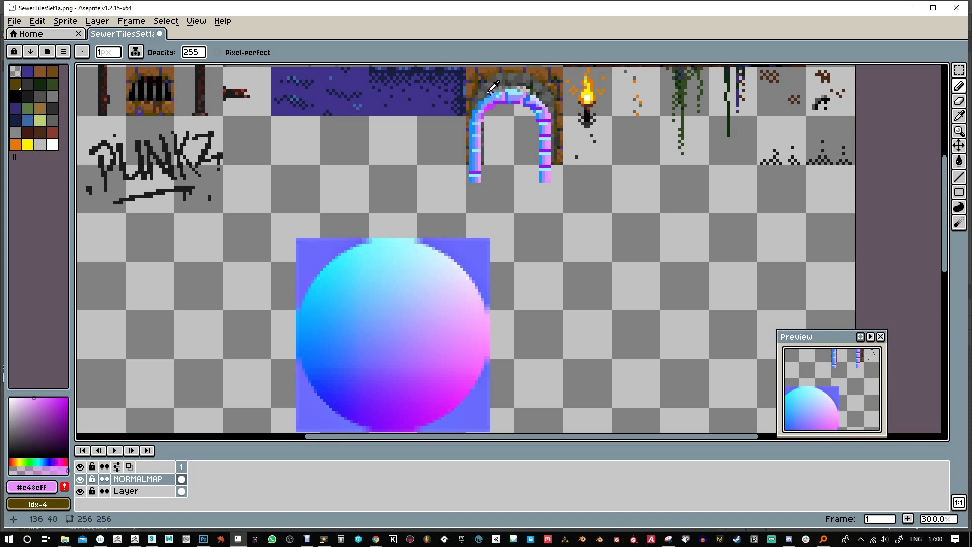
pyautogui.keyDown('alt'); pyautogui.click(451, 277); pyautogui.keyUp('alt')
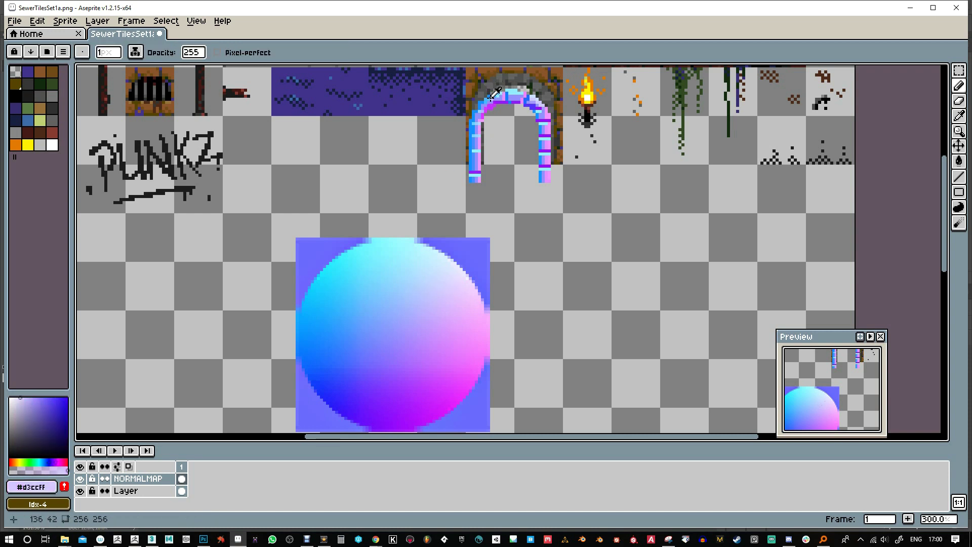
pyautogui.keyDown('alt'); pyautogui.click(358, 369); pyautogui.keyUp('alt')
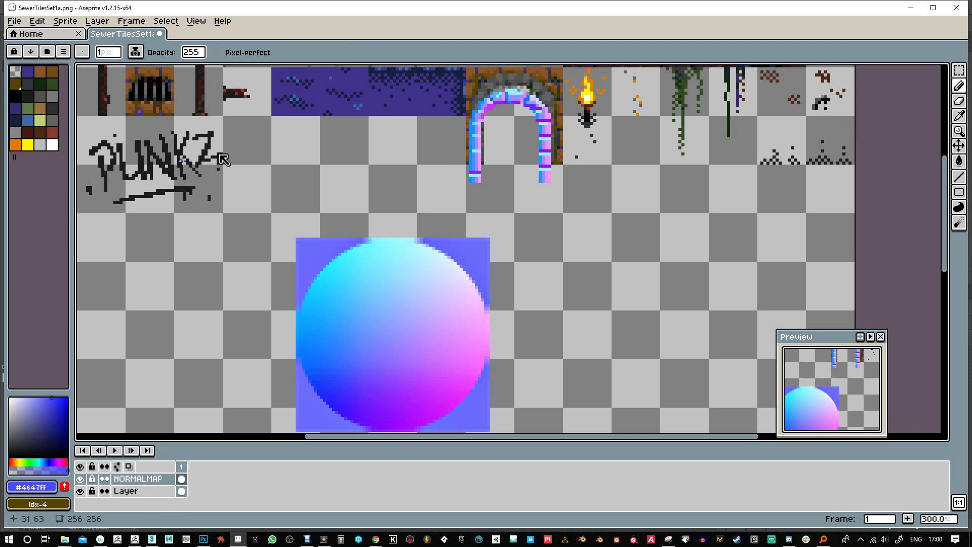
# - Move the painted arch on the NORMALMAP layer back into place over the original stone arch
pyautogui.click(962, 145)
pyautogui.moveTo(549, 127); pyautogui.dragTo(554, 109)
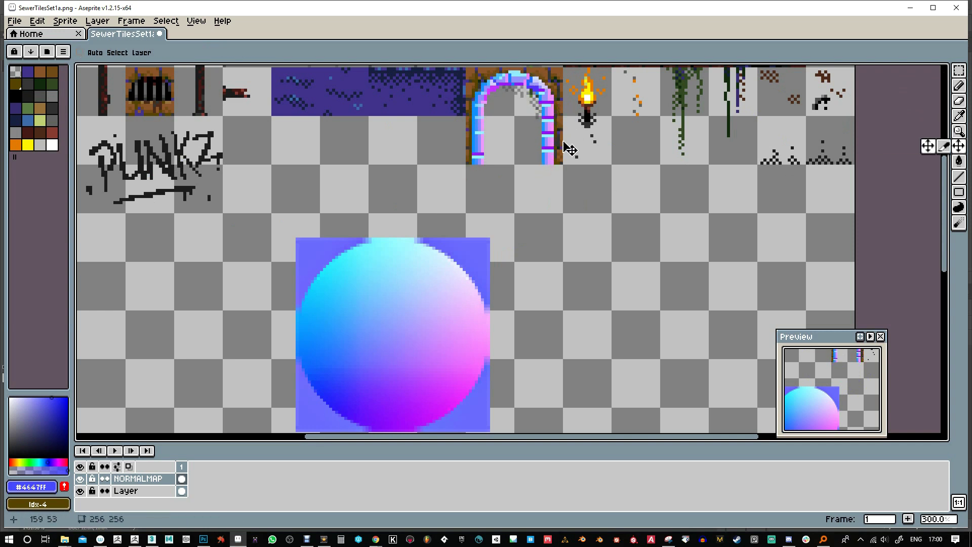
# - Look over the rest of the sewer tile set, including the brick walls, pipes and hanging plants around the painted arch
pyautogui.moveTo(594, 217); pyautogui.dragTo(575, 258)
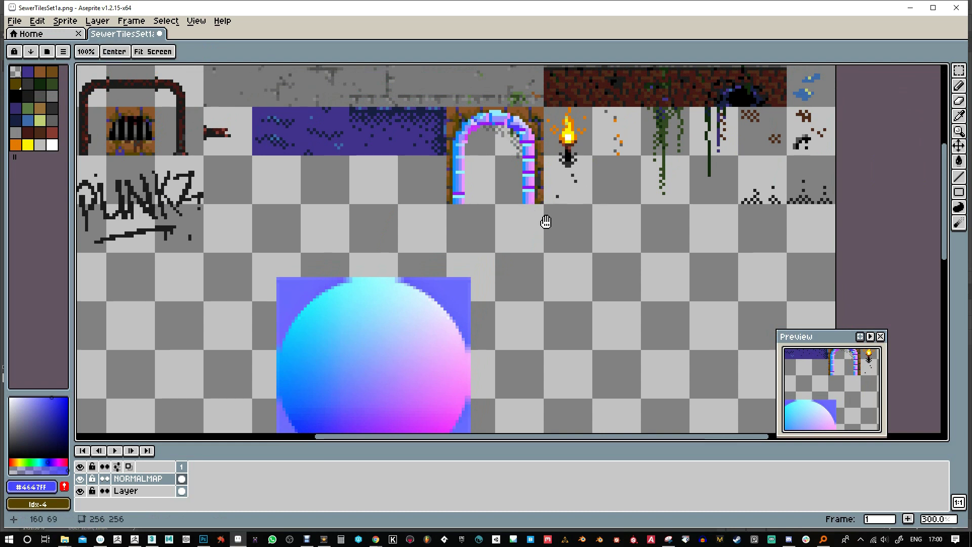
pyautogui.moveTo(545, 219); pyautogui.dragTo(661, 275)
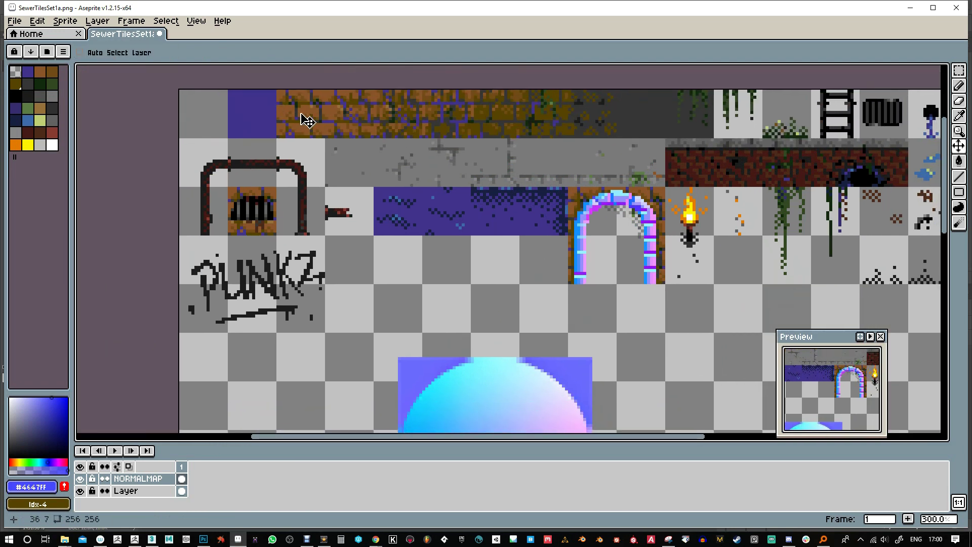
pyautogui.moveTo(651, 325); pyautogui.dragTo(501, 304)
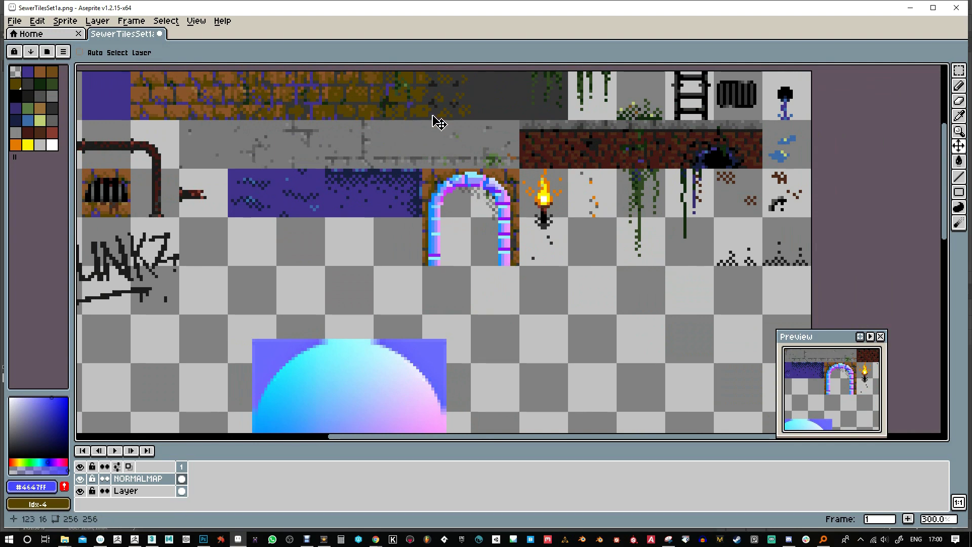
pyautogui.moveTo(614, 289); pyautogui.dragTo(599, 265)
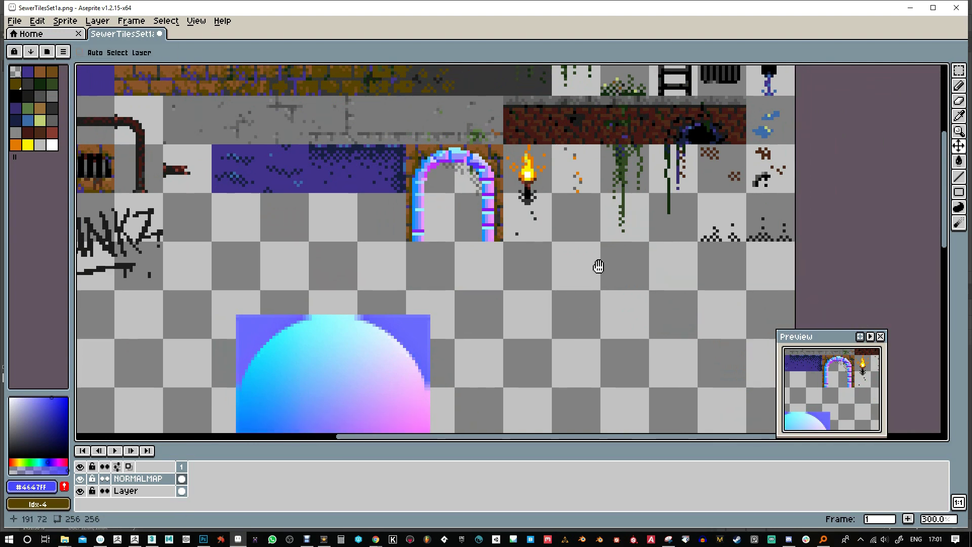
pyautogui.scroll(-2, 615, 273)
pyautogui.scroll(1, 614, 276)
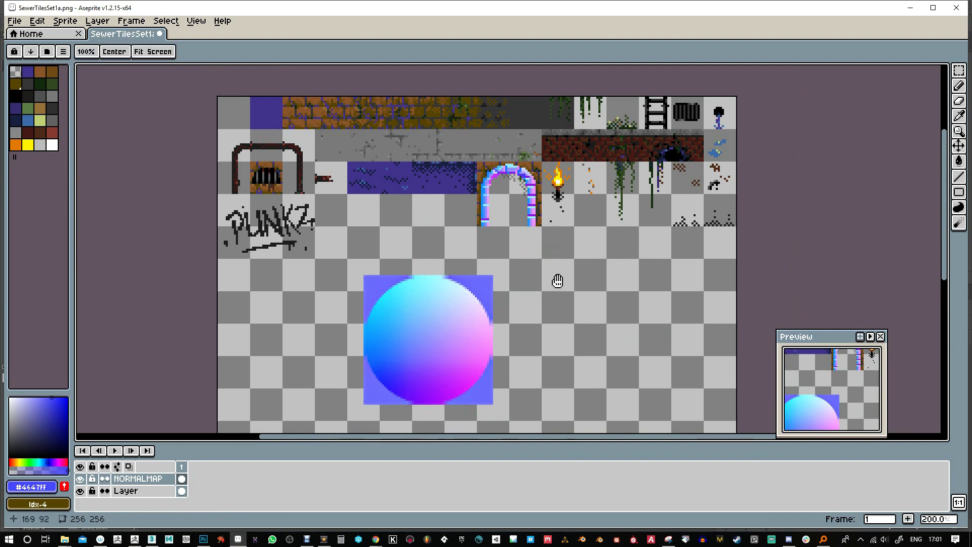
pyautogui.moveTo(558, 278); pyautogui.dragTo(481, 213)
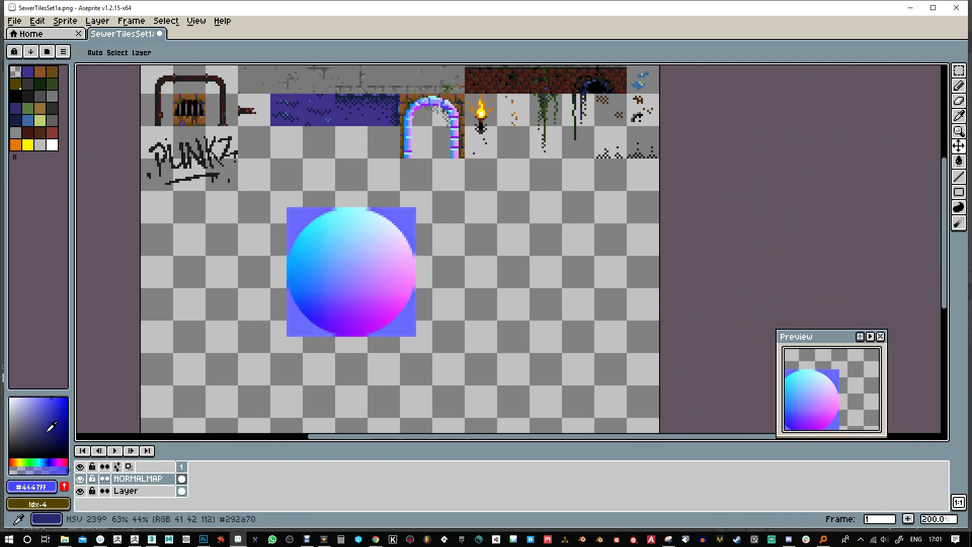
# - Set the foreground colour to the flat normal colour RGB 128, 128, 255 and add it to the palette
pyautogui.moveTo(68, 408); pyautogui.dragTo(69, 422)
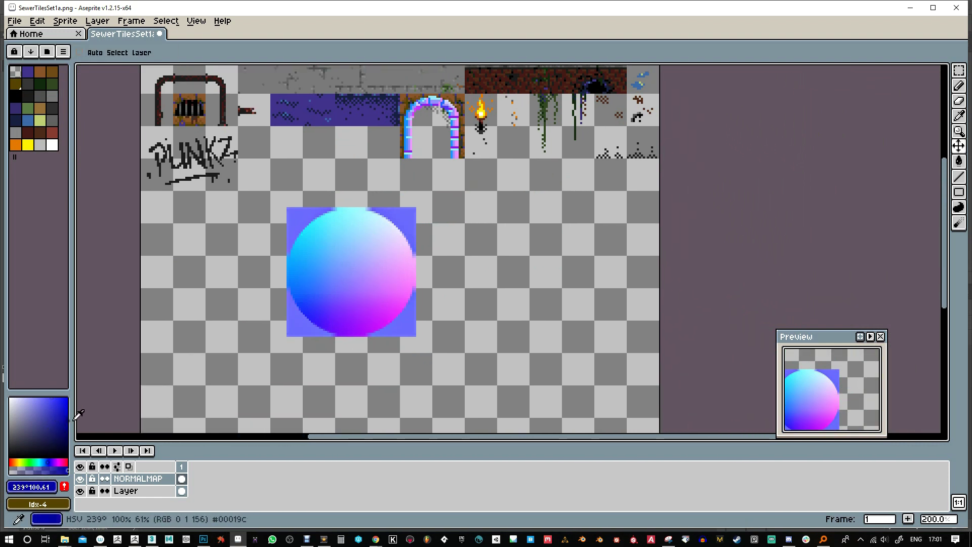
pyautogui.click(36, 490)
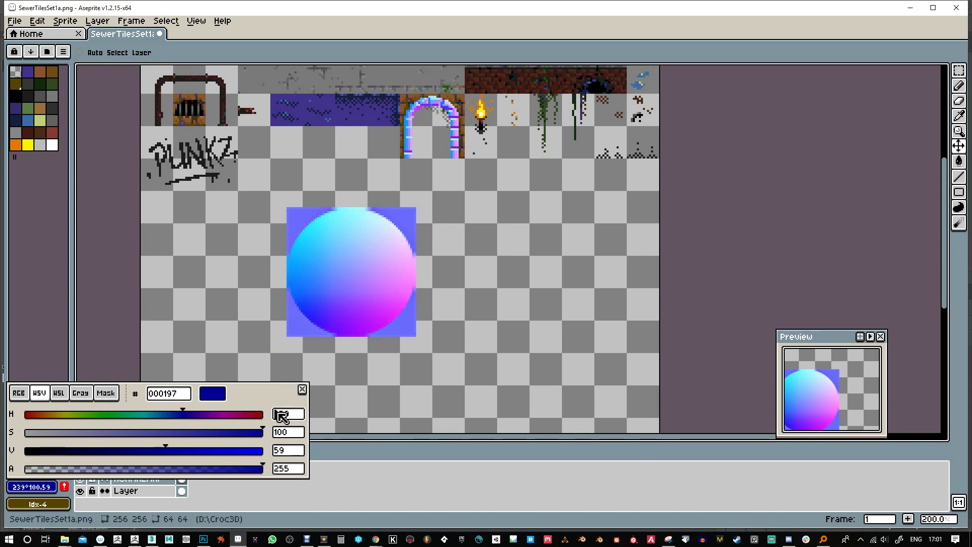
pyautogui.click(19, 393)
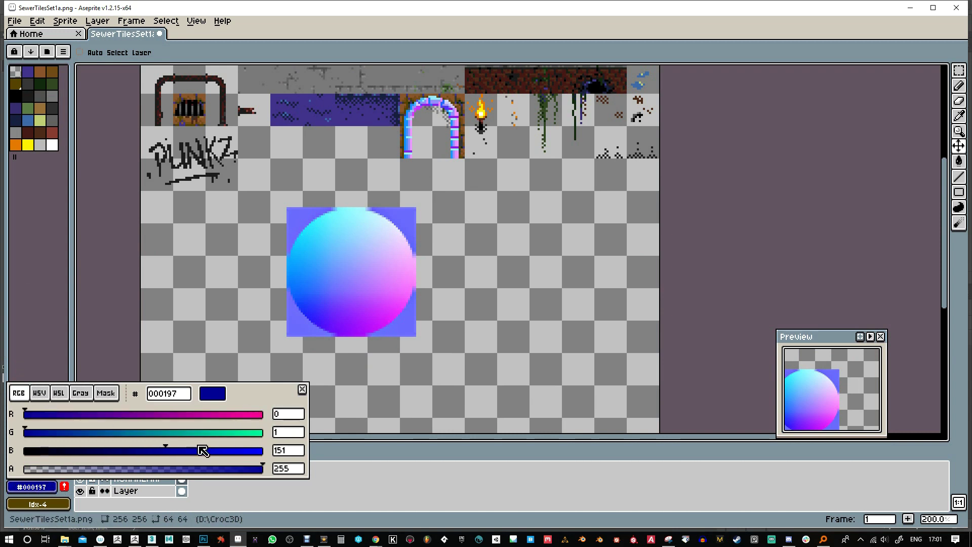
pyautogui.click(31, 486)
pyautogui.click(286, 416)
pyautogui.write('128')
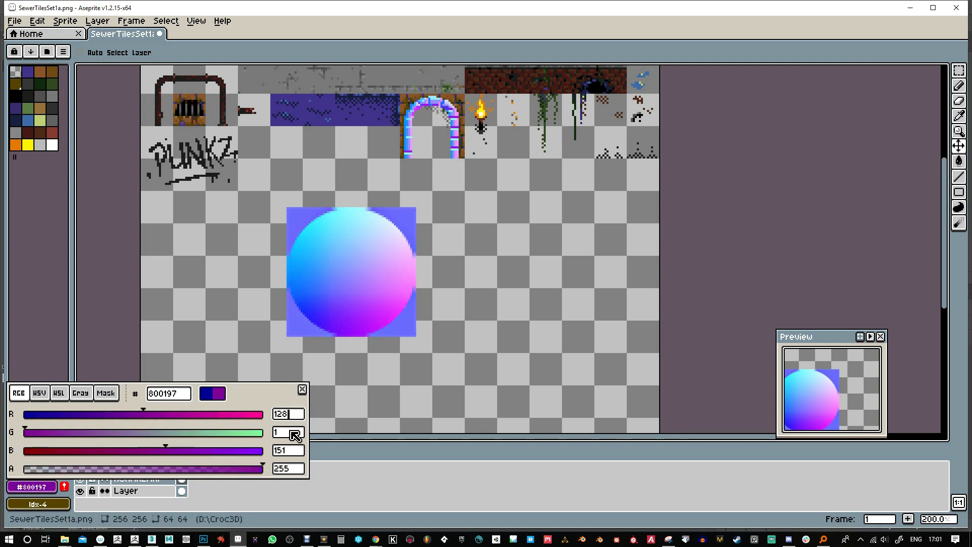
pyautogui.click(293, 432)
pyautogui.write('128')
pyautogui.click(294, 450)
pyautogui.write('255')
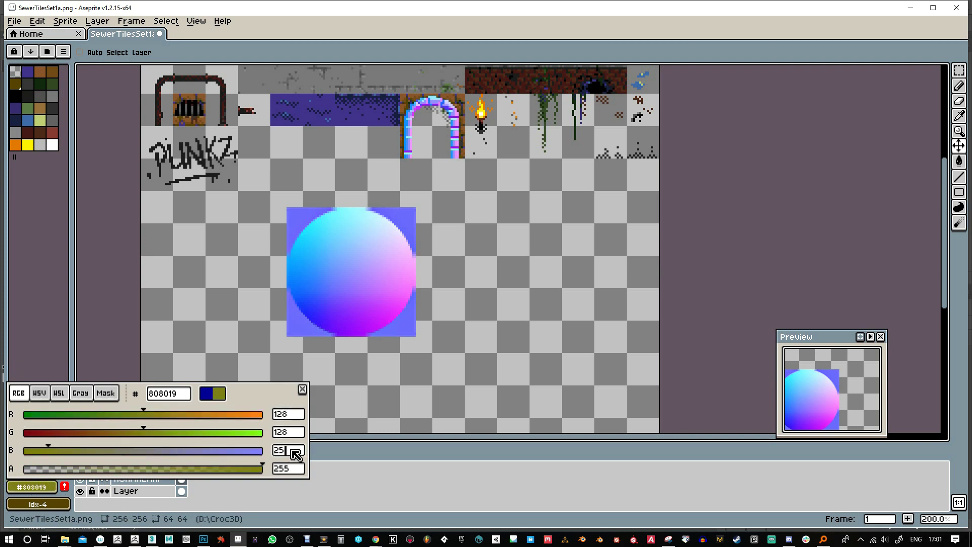
pyautogui.press('Return')
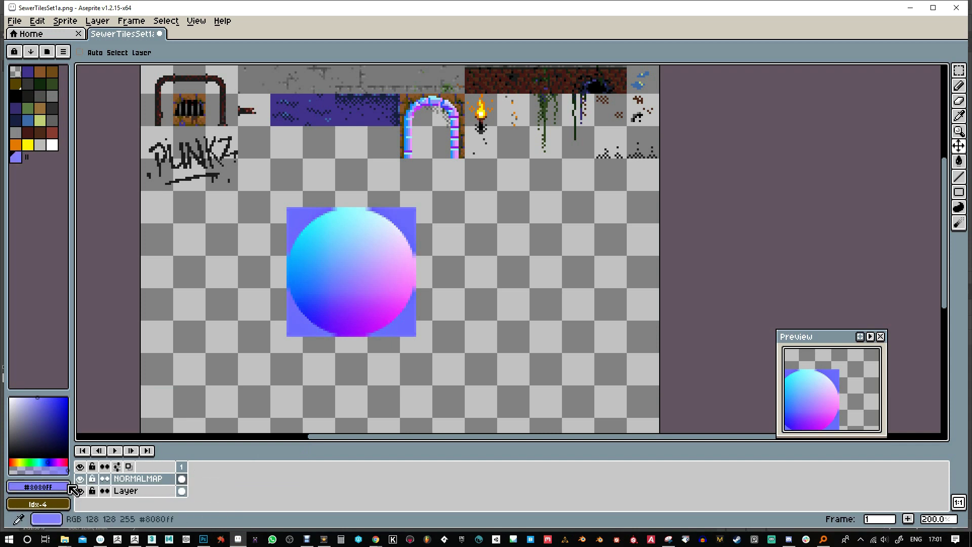
pyautogui.click(64, 486)
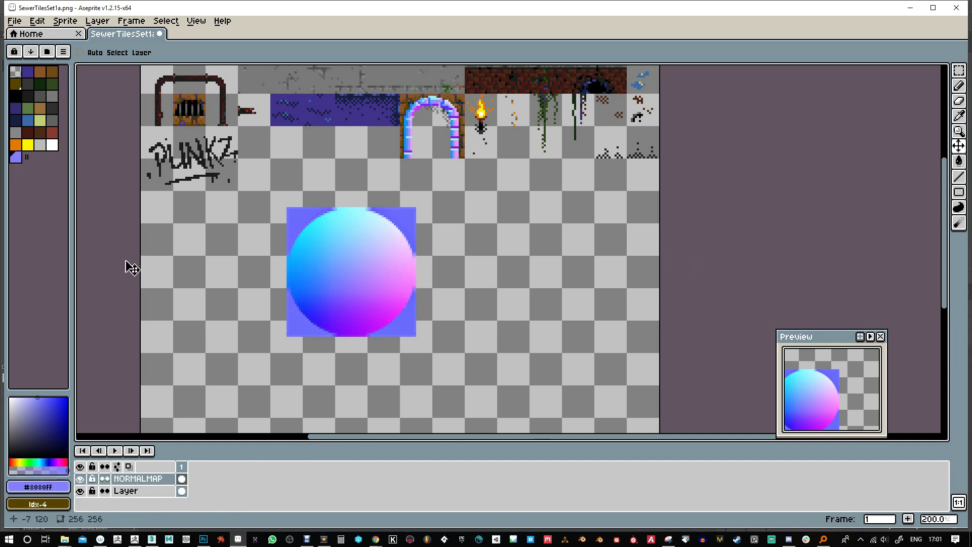
# - Fill the empty area around the arch on the NORMALMAP layer with #8080FF and compare it with the tiles underneath
pyautogui.press('g')
pyautogui.click(457, 227)
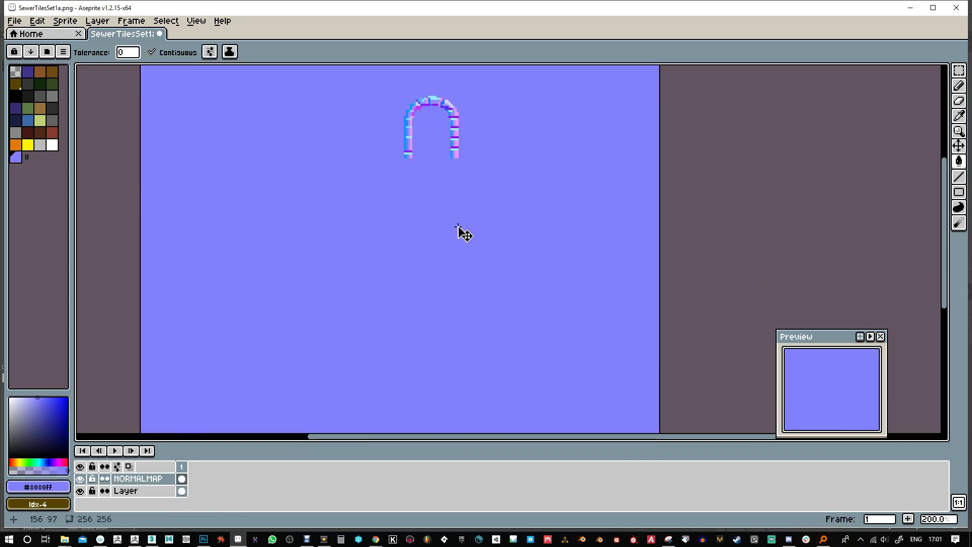
pyautogui.hotkey('ctrl', 'z')
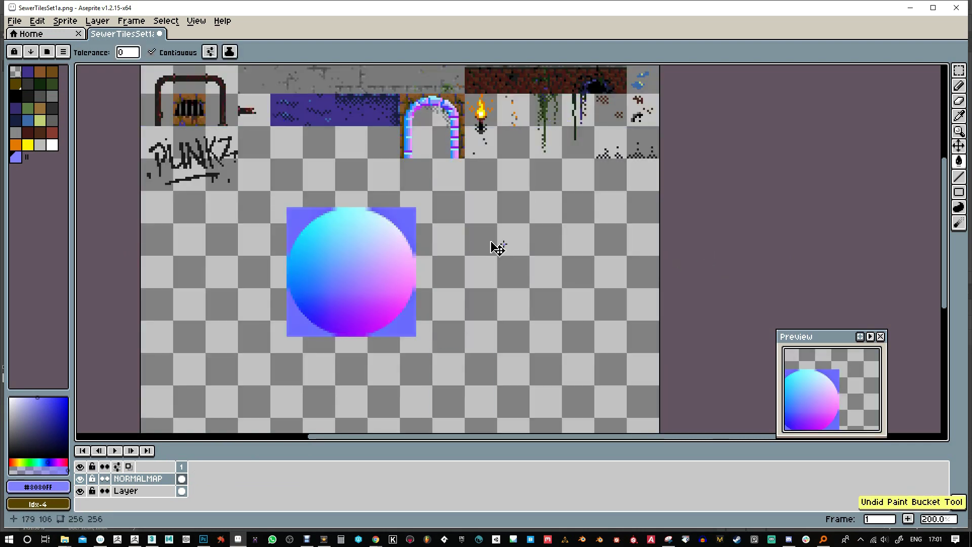
pyautogui.hotkey('ctrl', 'y')
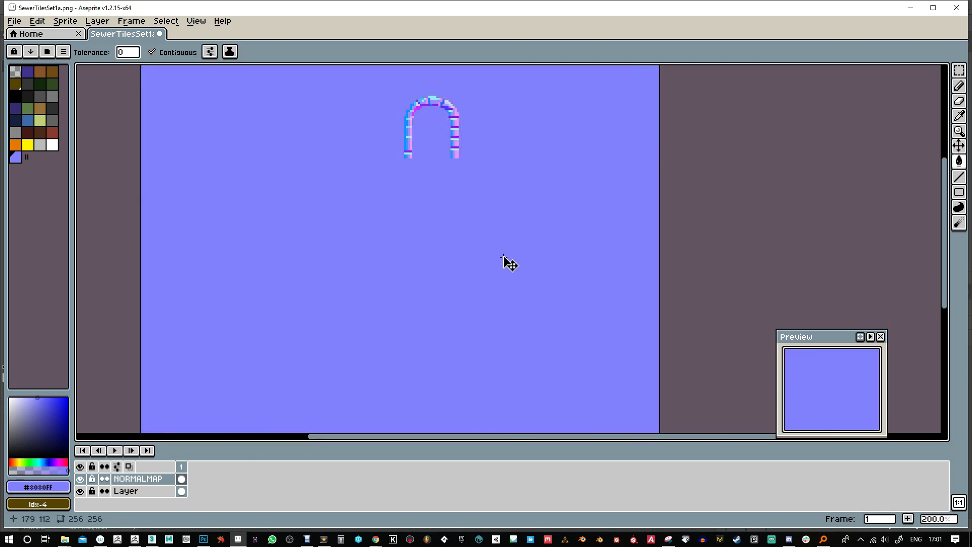
pyautogui.click(80, 479)
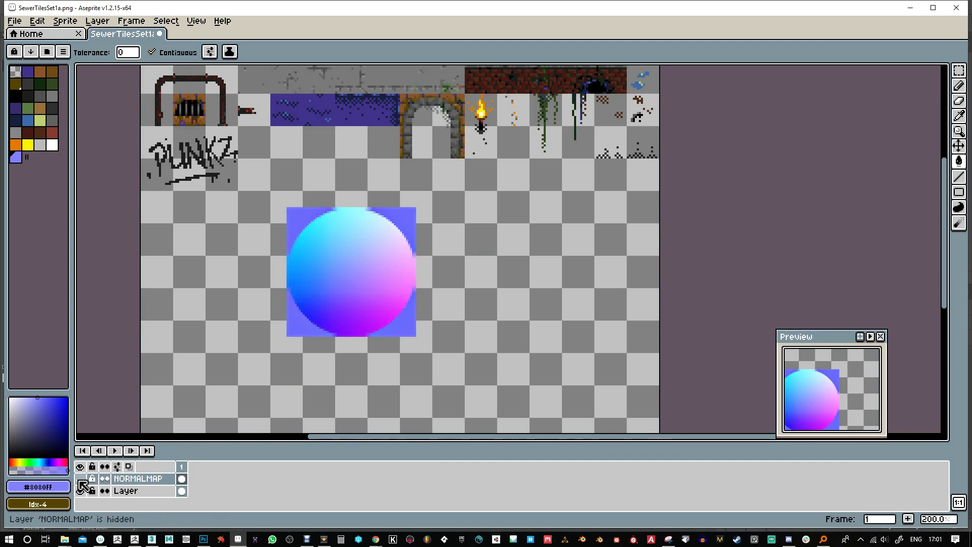
pyautogui.click(80, 479)
# - Save the image with the normal map as SewerTilesSet_NM.png in the Croc3D folder, continuing with PNG without layers
pyautogui.hotkey('ctrl', 'shift', 's')
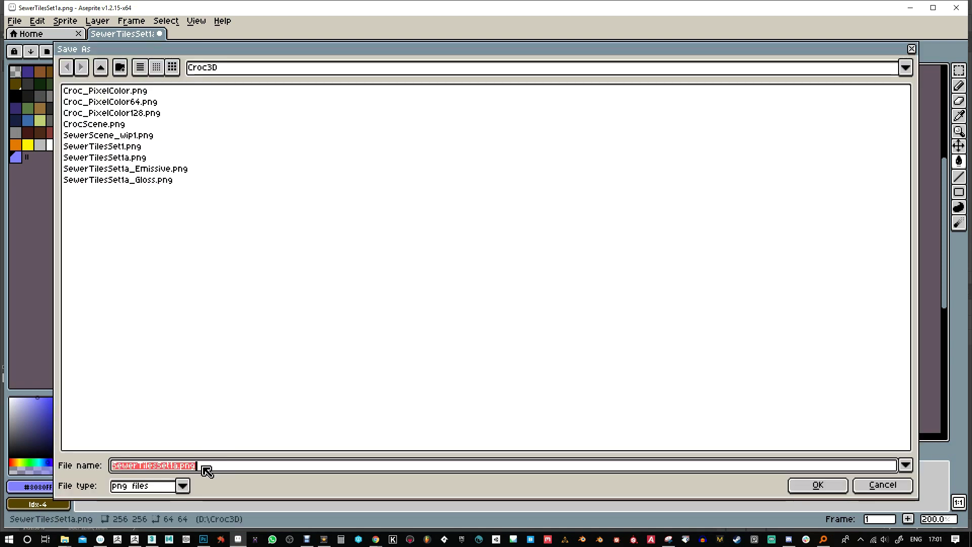
pyautogui.click(177, 466)
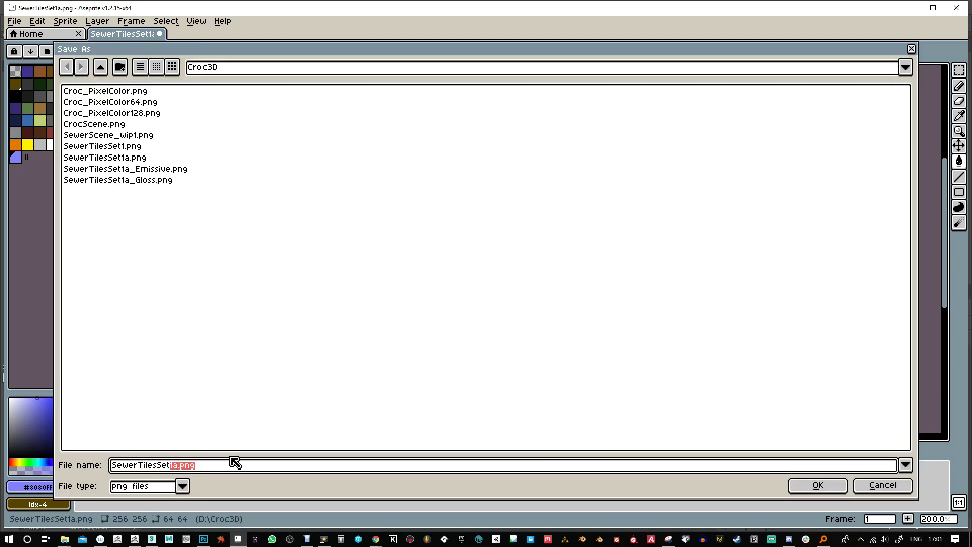
pyautogui.write('_NM')
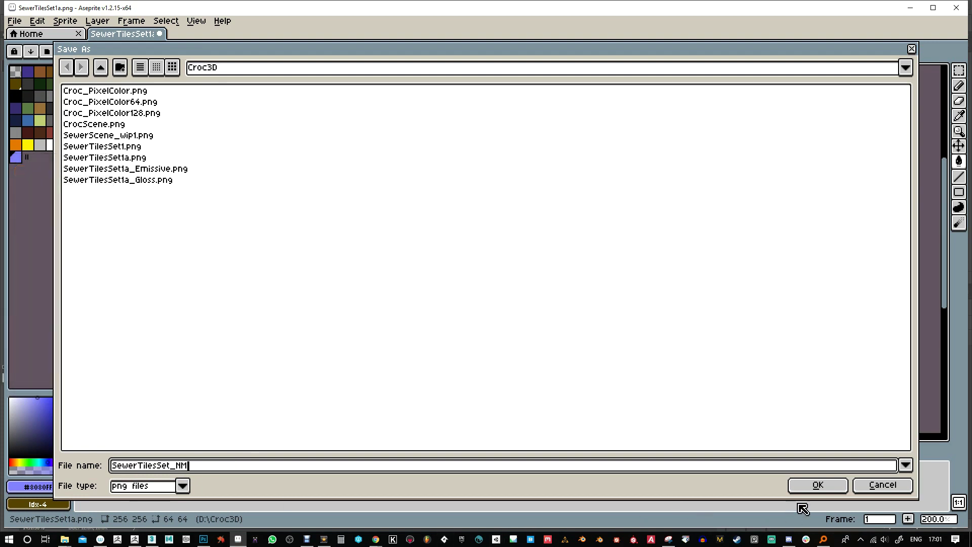
pyautogui.click(814, 487)
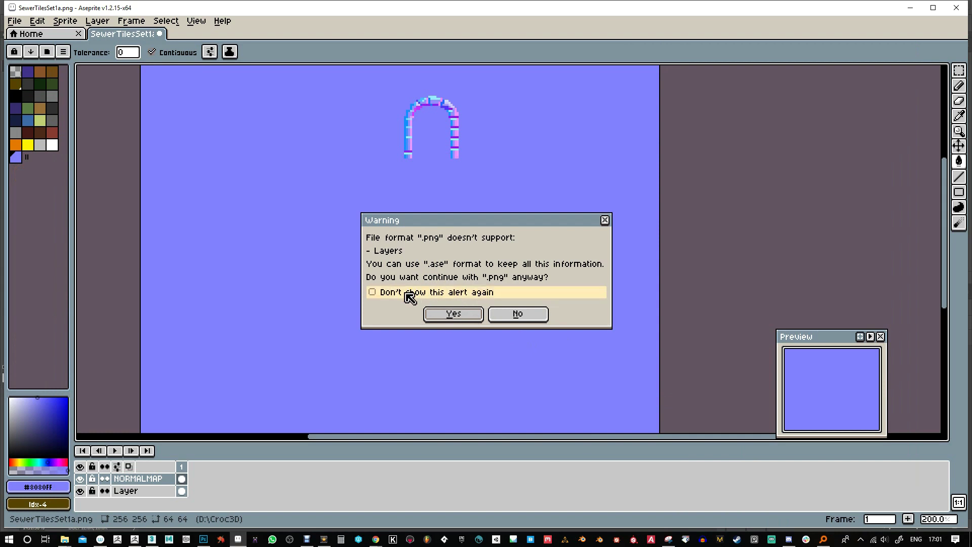
pyautogui.click(448, 315)
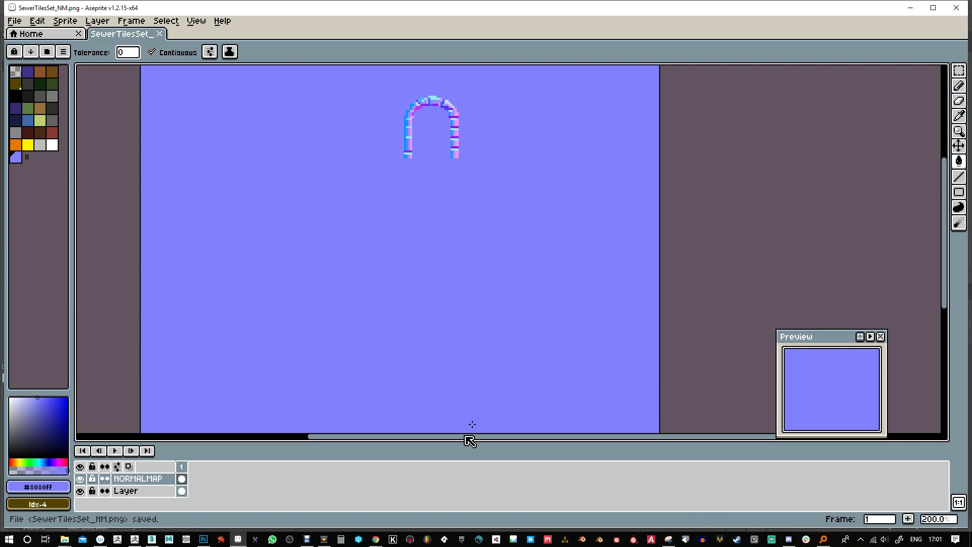
# - Switch to Photoshop and open SewerTilesSet_NM.png from the Croc3D folder
pyautogui.click(203, 538)
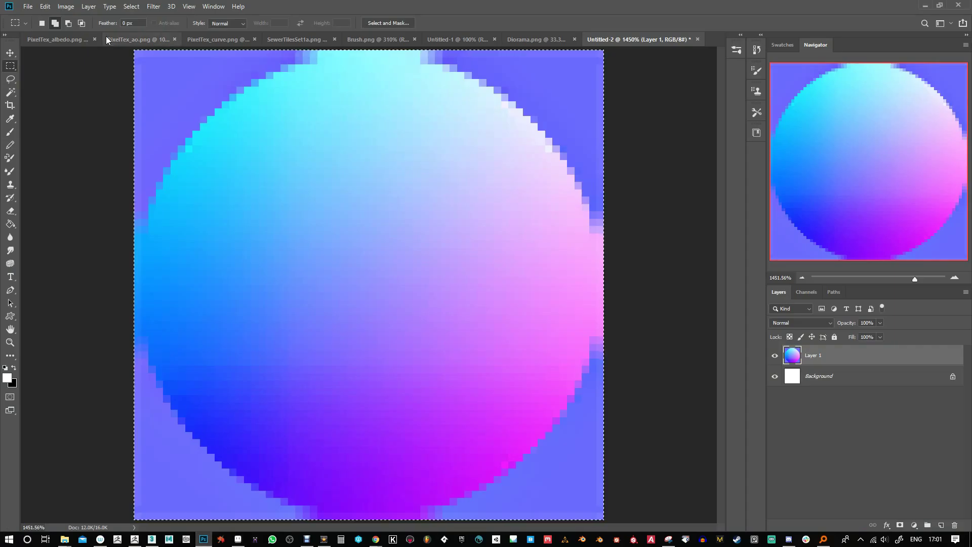
pyautogui.click(28, 6)
pyautogui.click(39, 26)
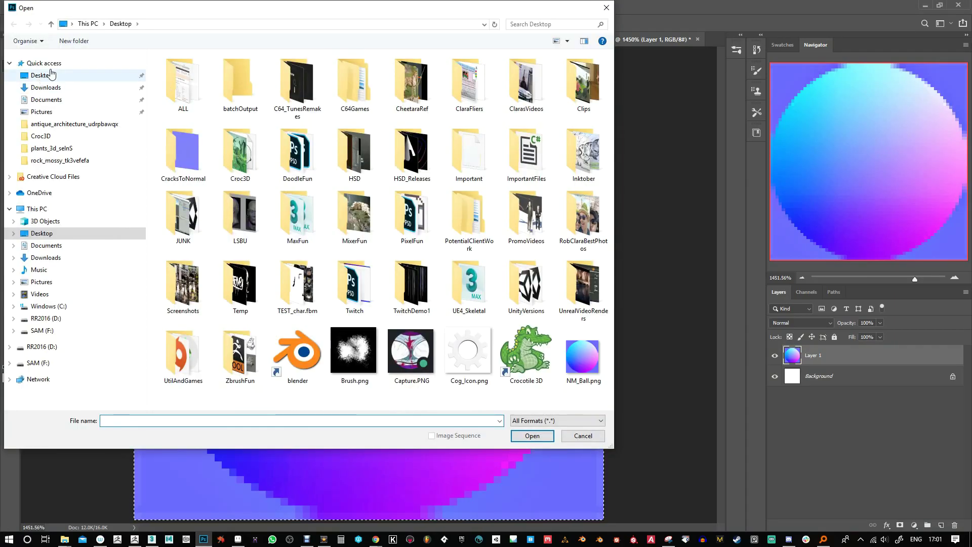
pyautogui.click(43, 63)
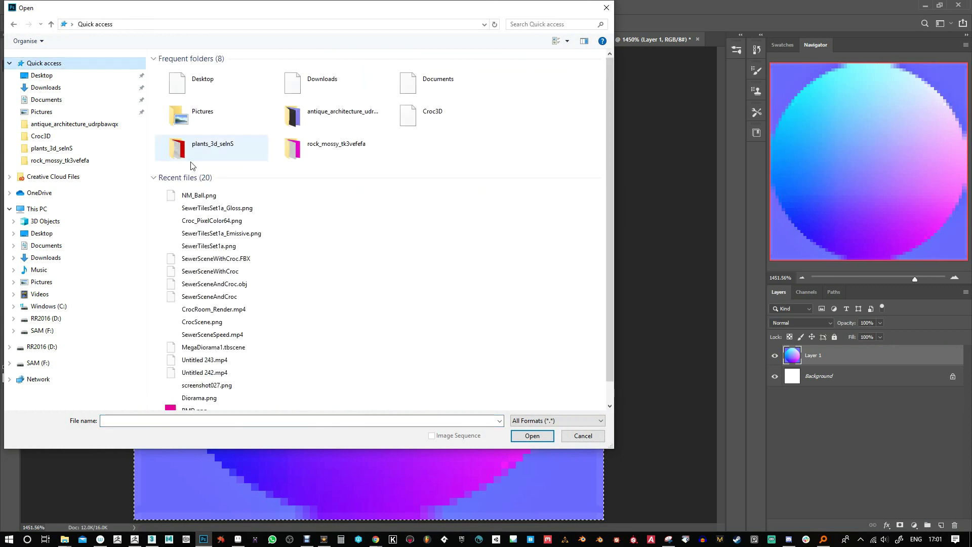
pyautogui.click(216, 208)
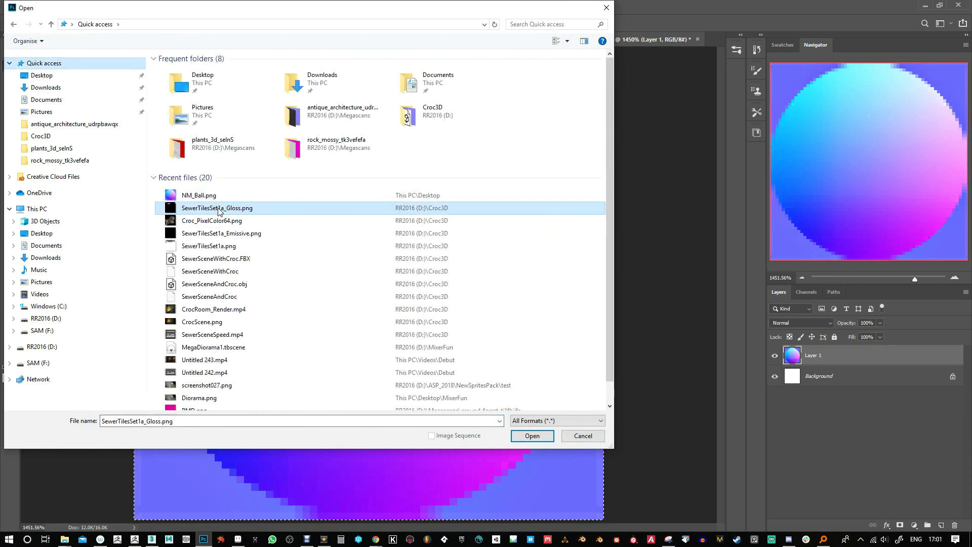
pyautogui.rightClick(222, 208)
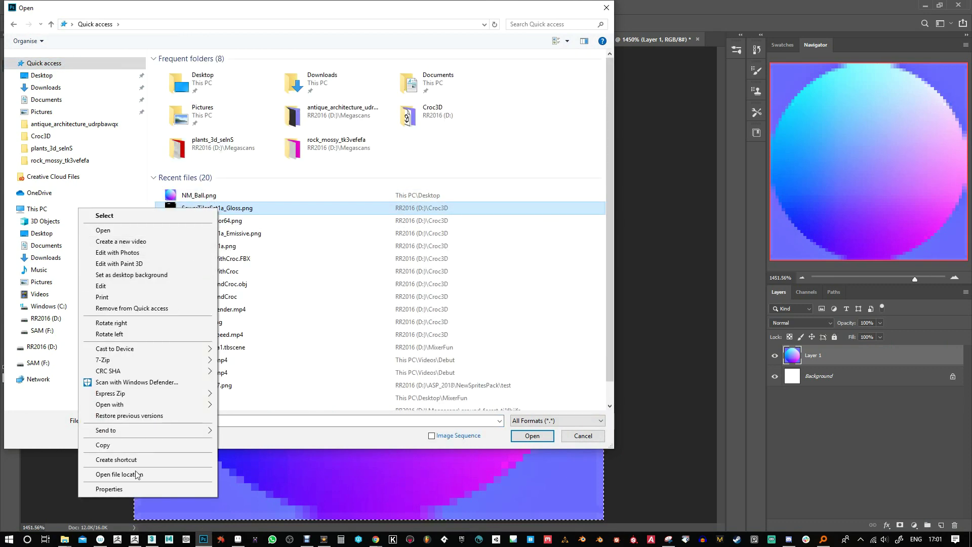
pyautogui.click(147, 472)
pyautogui.doubleClick(182, 79)
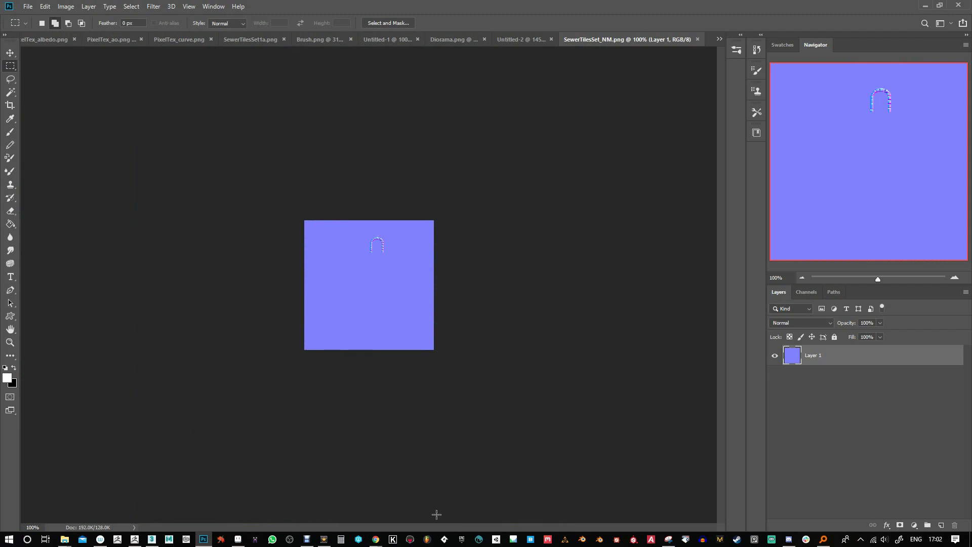
# - Switch to the Sketchfab sewer scene in Chrome, edit its 3D settings and select the 02 - Default material
pyautogui.moveTo(377, 540)
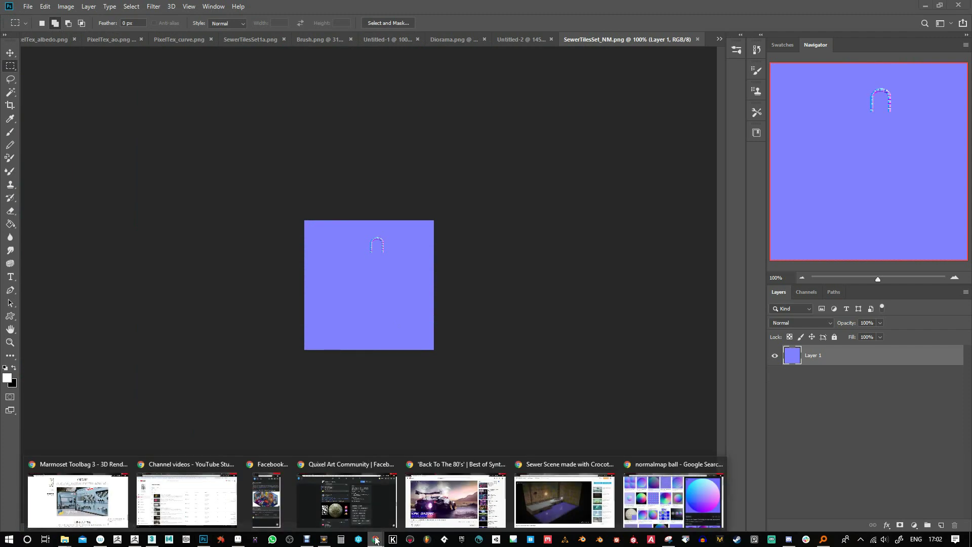
pyautogui.click(575, 511)
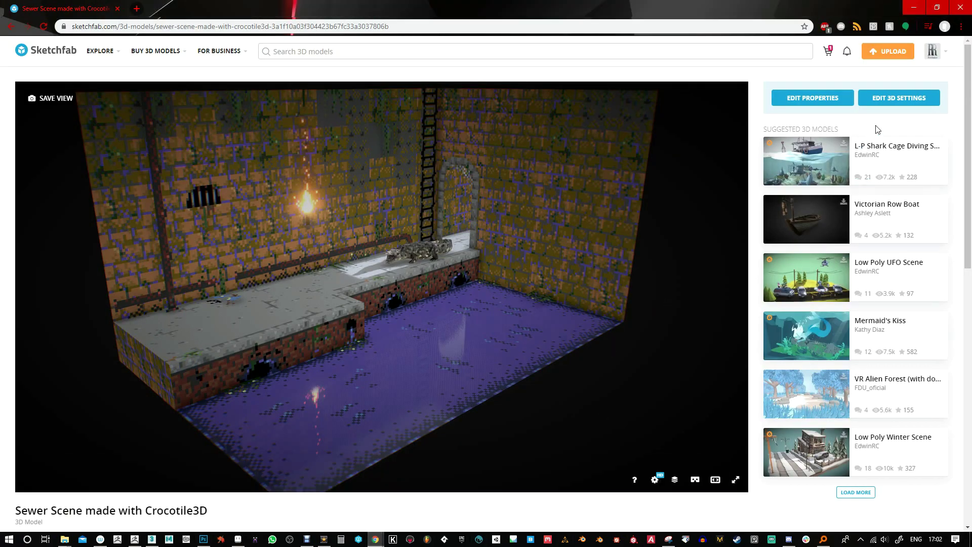
pyautogui.click(886, 102)
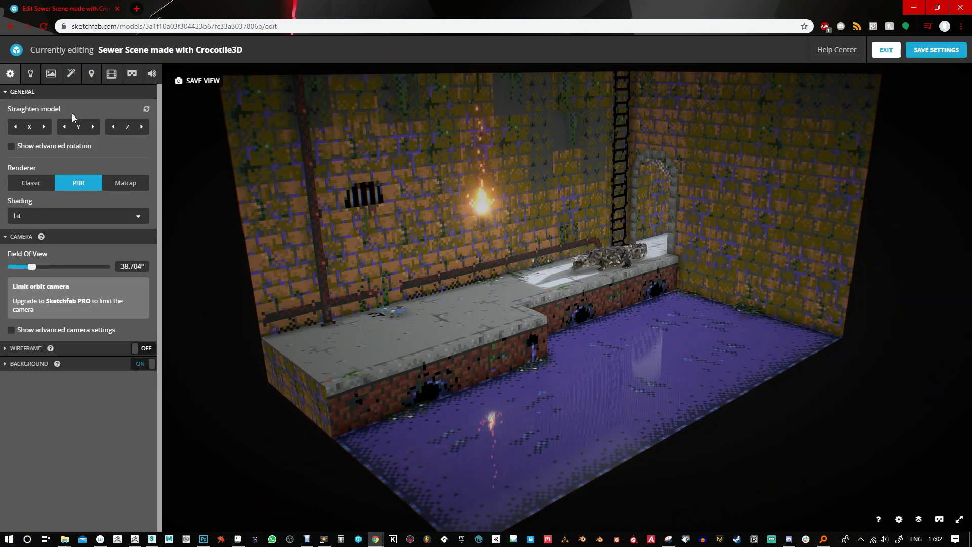
pyautogui.click(50, 74)
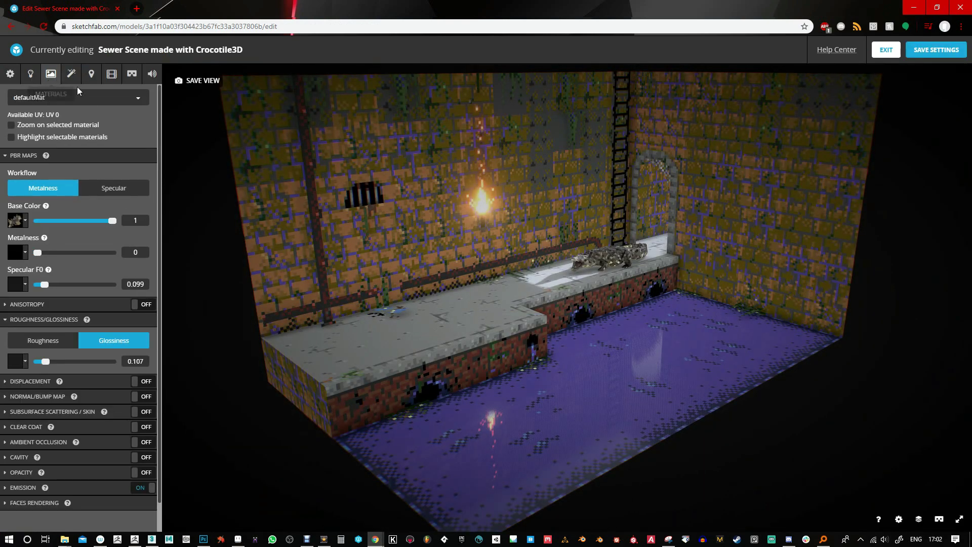
pyautogui.click(81, 98)
pyautogui.click(47, 113)
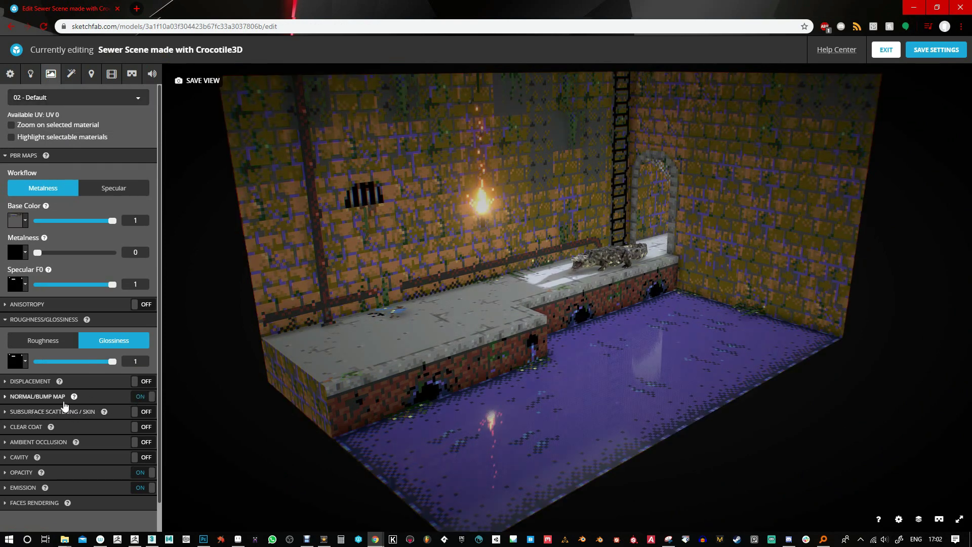
# - Expand the 02 - Default material's normal map settings and set the normal map texture to None
pyautogui.click(51, 396)
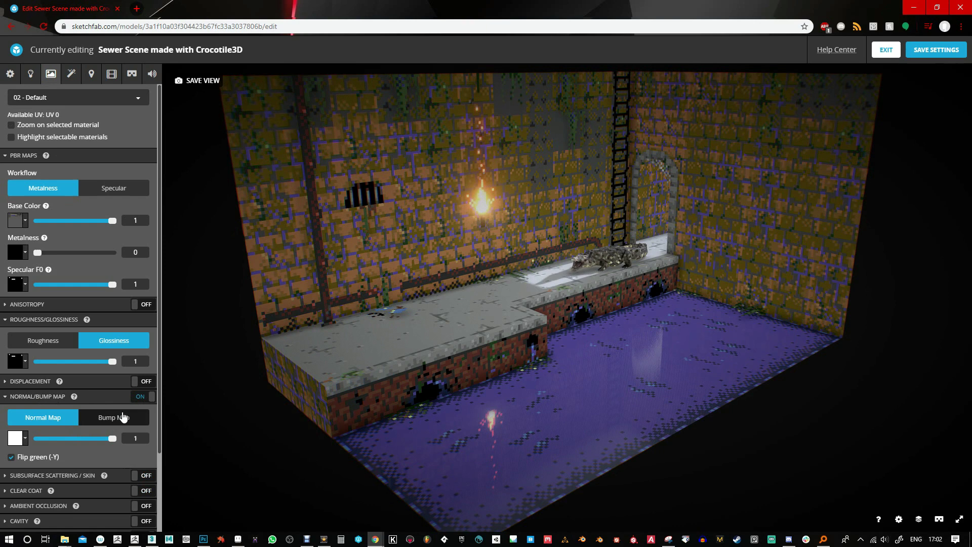
pyautogui.click(141, 398)
pyautogui.click(142, 398)
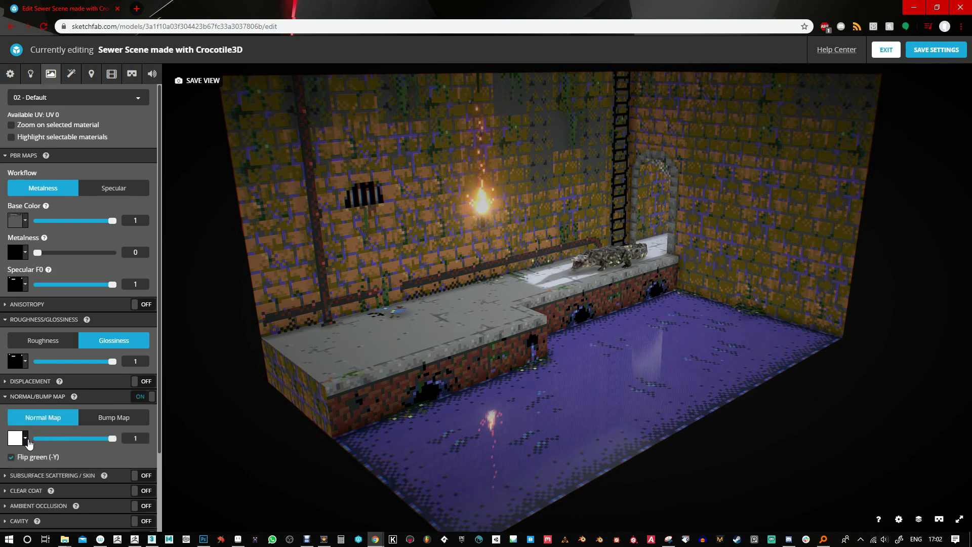
pyautogui.click(25, 439)
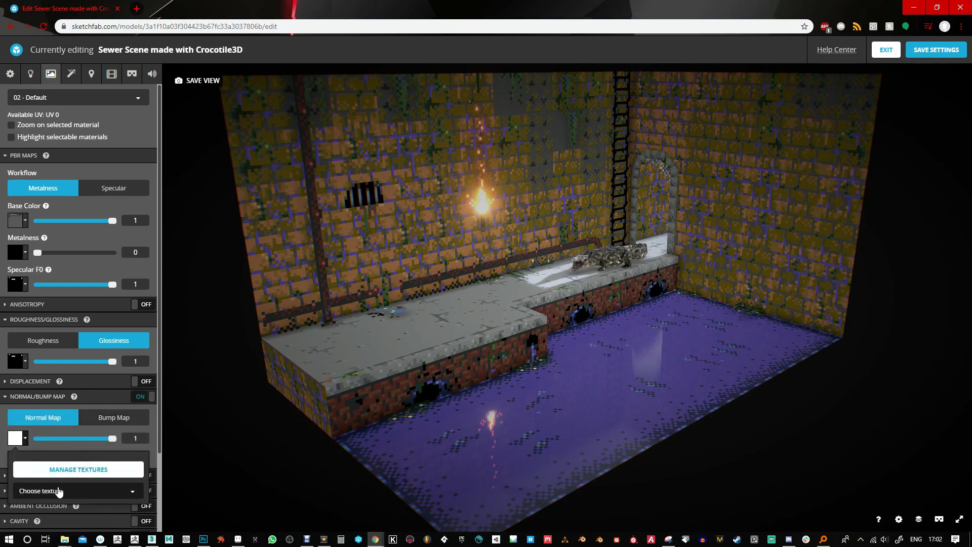
pyautogui.click(57, 490)
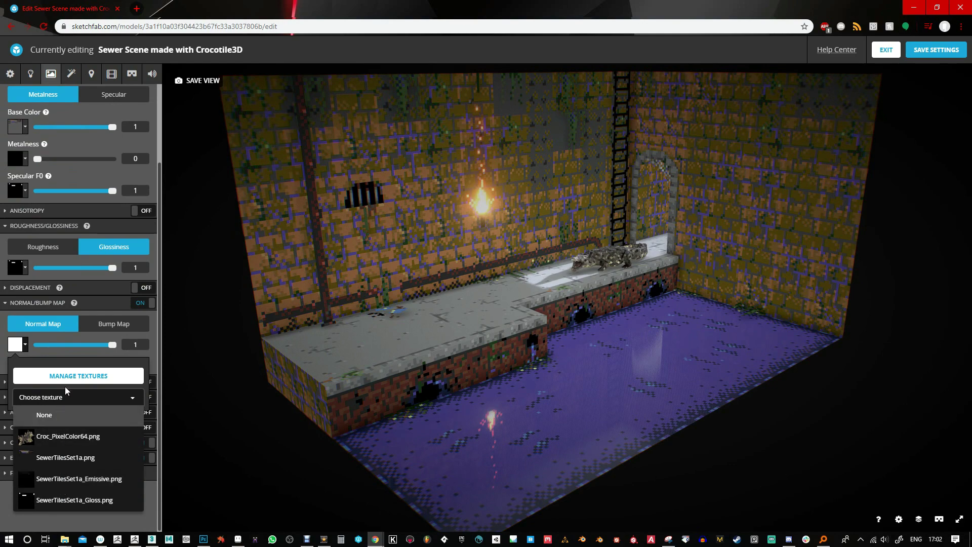
pyautogui.click(70, 384)
pyautogui.click(281, 260)
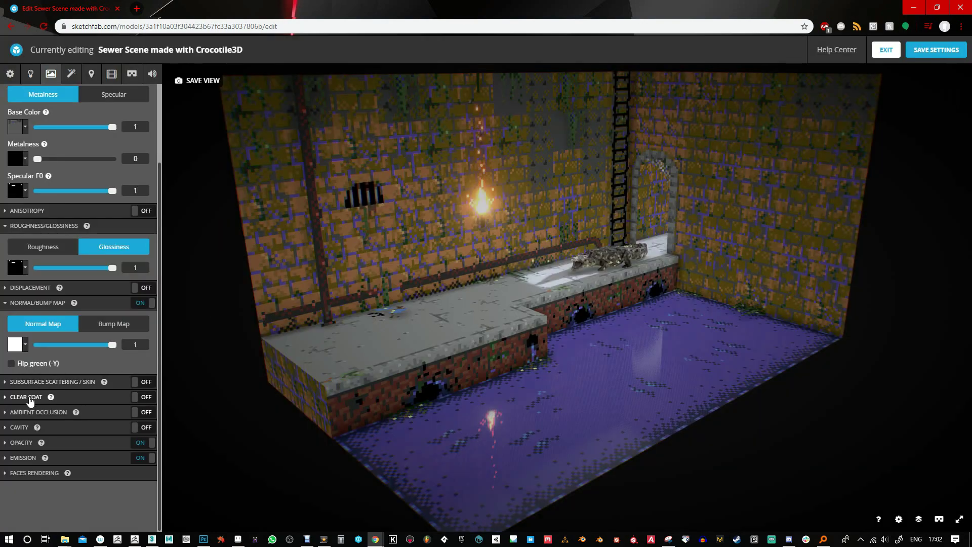
# - Import SewerTilesSet_NM.png as a new texture and assign it to the material's Normal Map
pyautogui.click(23, 348)
pyautogui.click(69, 381)
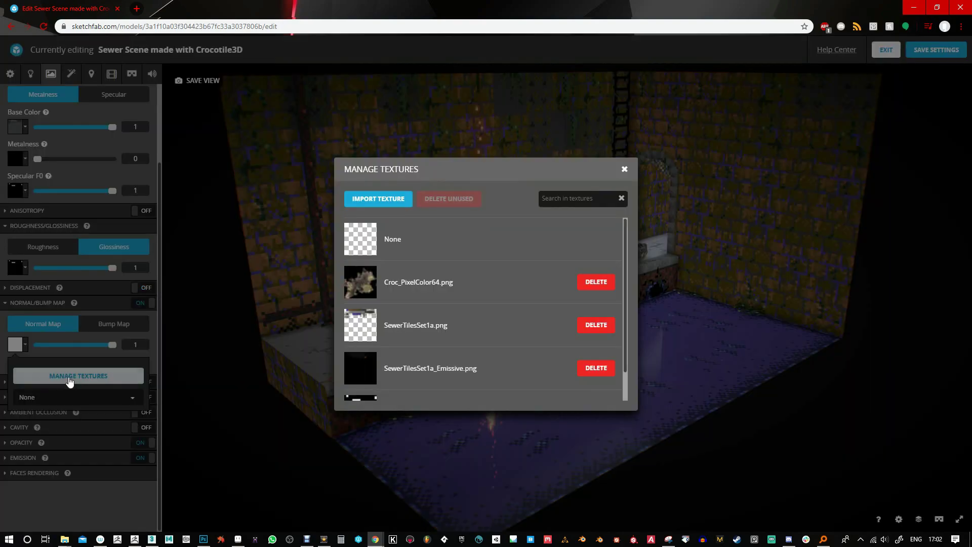
pyautogui.click(380, 198)
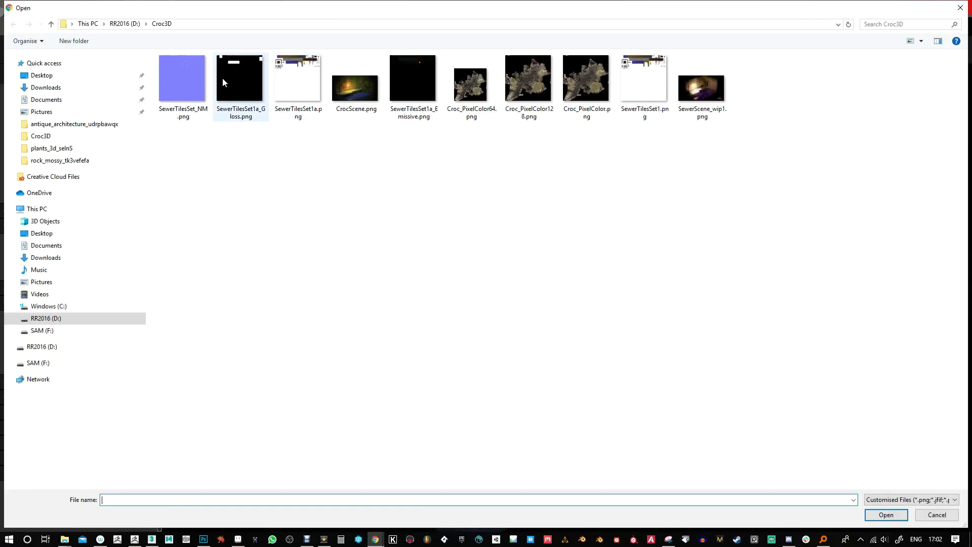
pyautogui.click(181, 80)
pyautogui.doubleClick(181, 80)
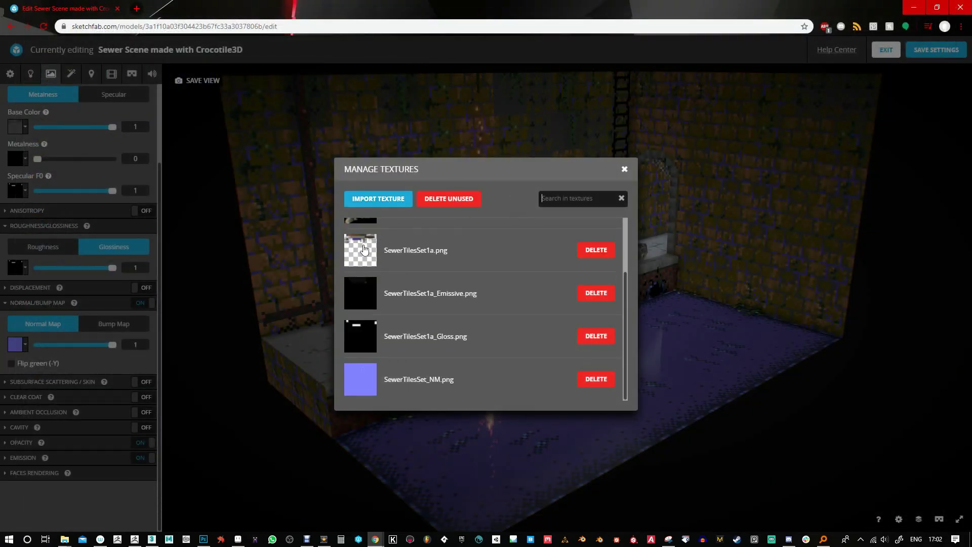
pyautogui.click(362, 388)
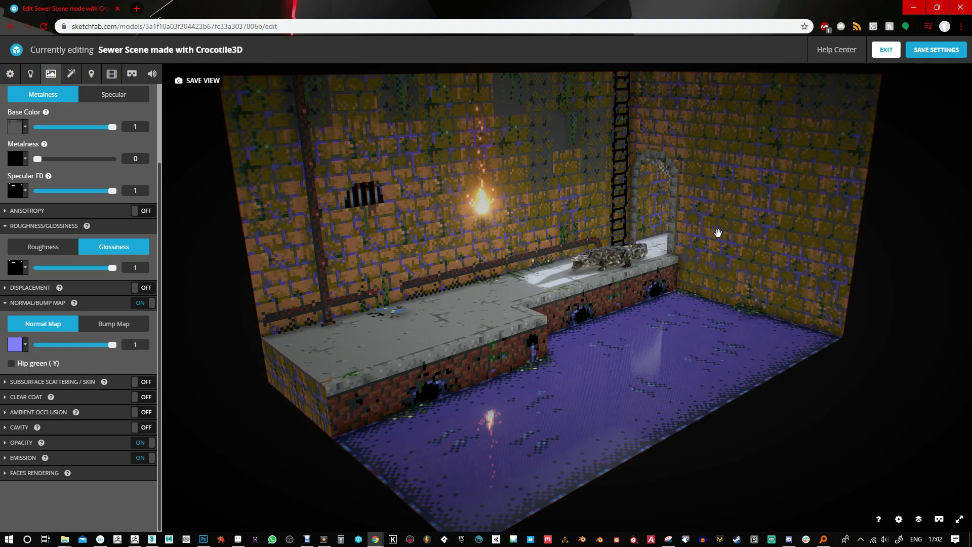
# - Inspect the arch under changed lighting and set the SewerTilesSet_NM.png normal map's filtering to Nearest
pyautogui.moveTo(718, 233); pyautogui.dragTo(731, 294)
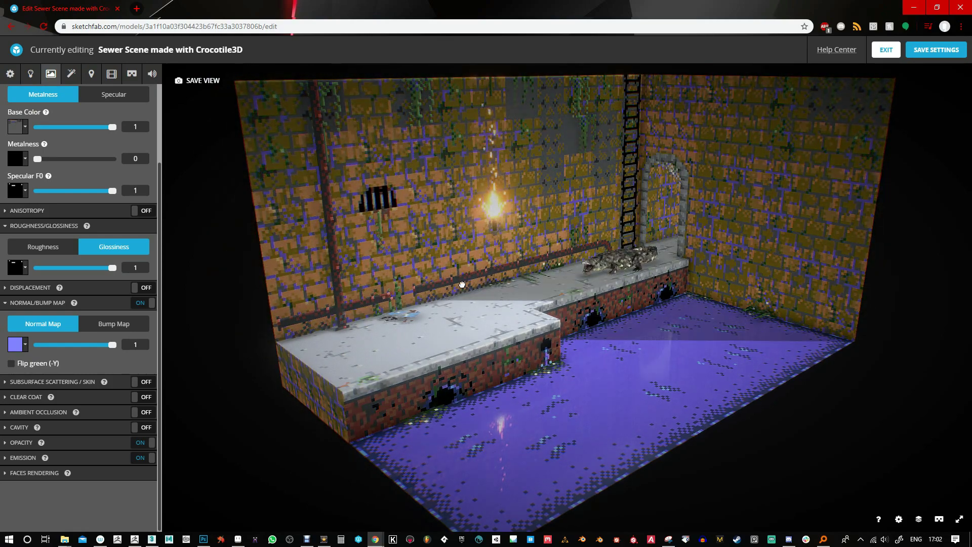
pyautogui.scroll(3, 788, 195)
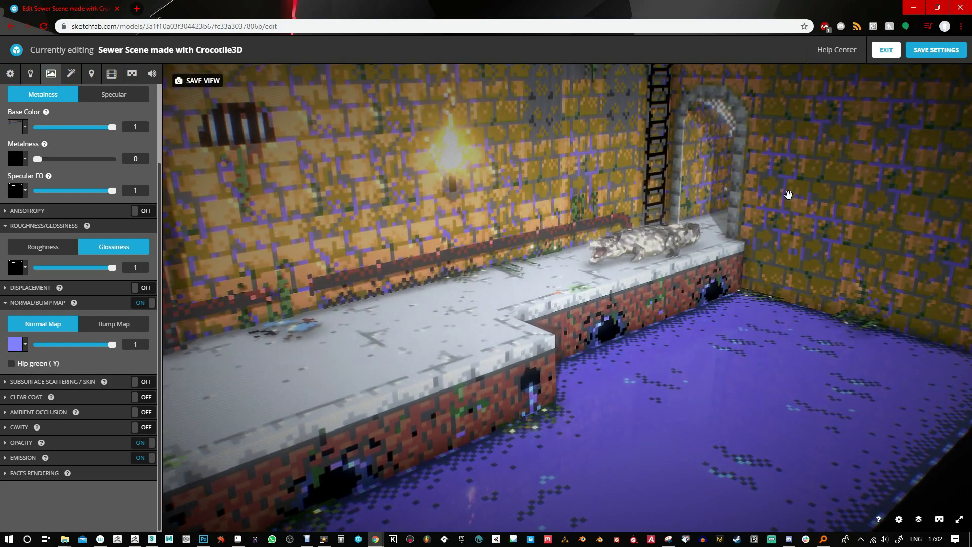
pyautogui.scroll(2, 827, 204)
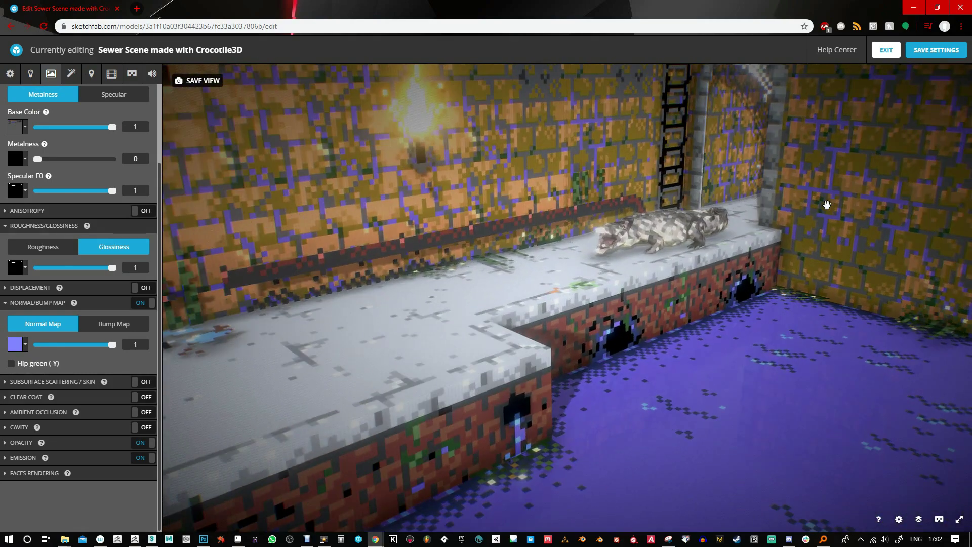
pyautogui.moveTo(827, 204); pyautogui.dragTo(367, 370)
pyautogui.click(24, 347)
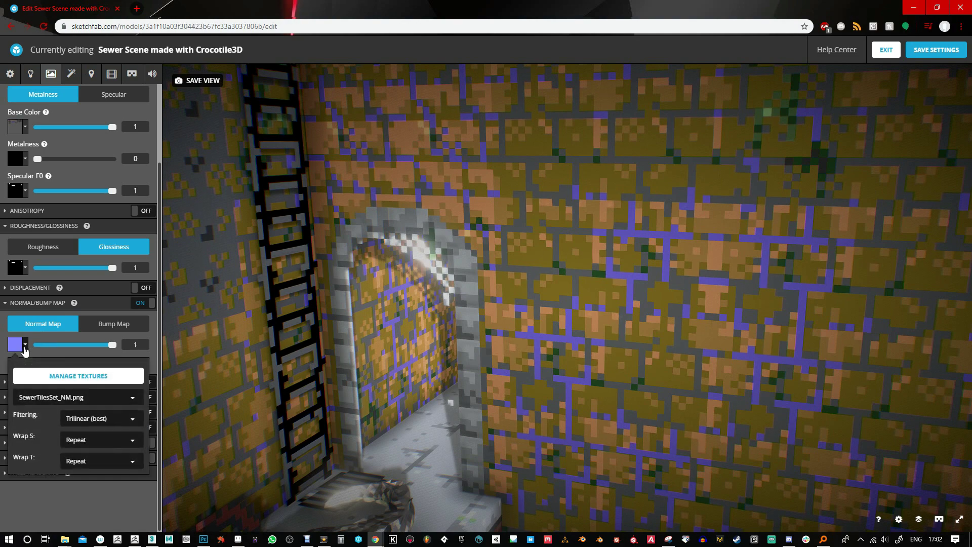
pyautogui.click(108, 416)
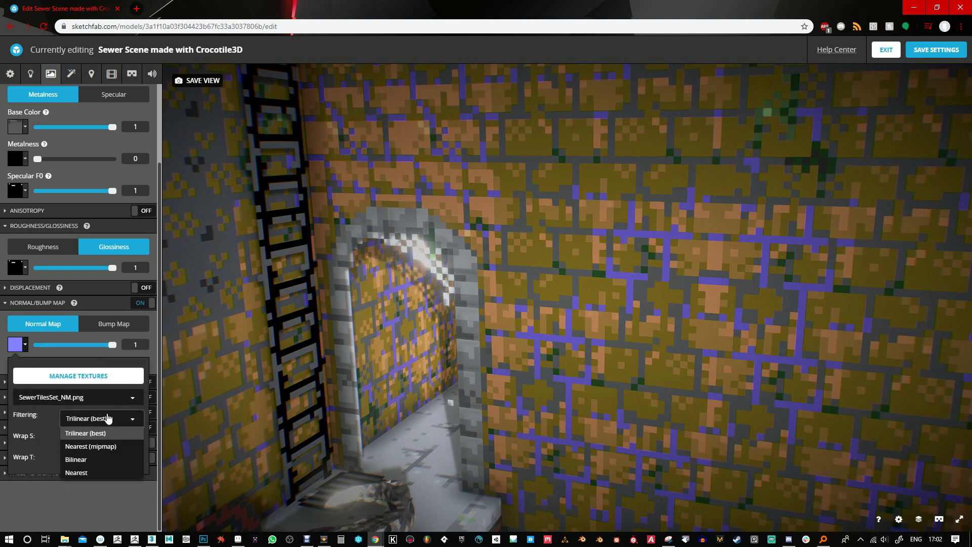
pyautogui.click(93, 471)
pyautogui.click(450, 422)
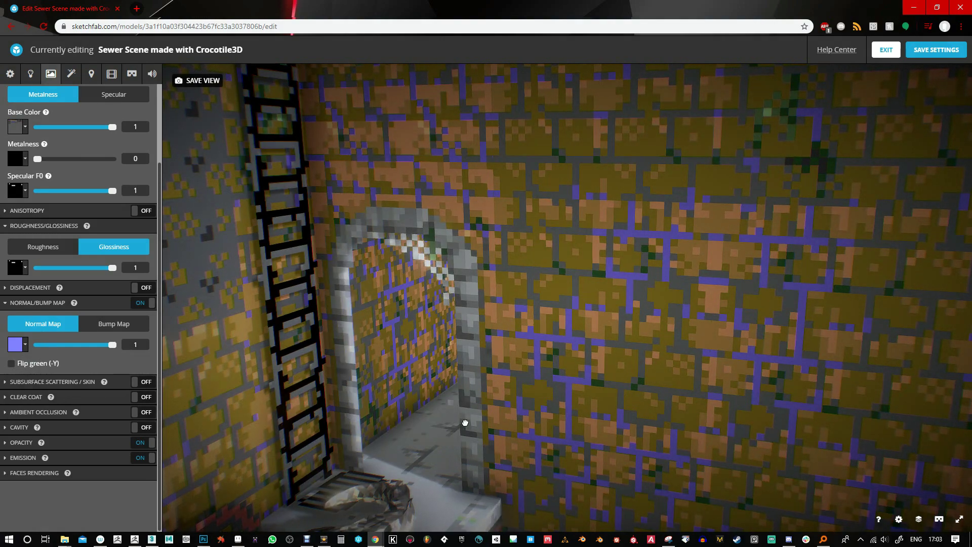
# - Compare the arch's shading with the normal map intensity at 0 and back at 1
pyautogui.moveTo(451, 423); pyautogui.dragTo(482, 429)
pyautogui.scroll(-5, 482, 430)
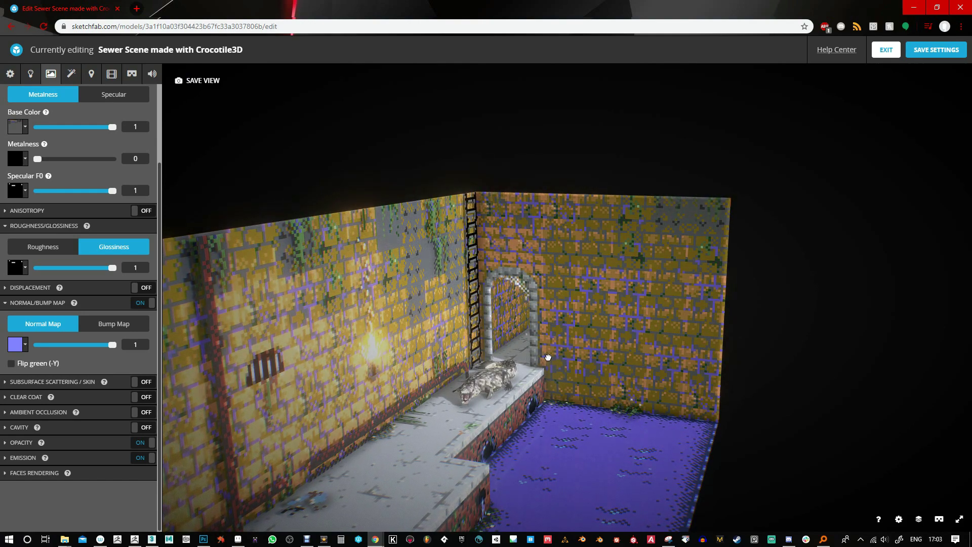
pyautogui.moveTo(114, 345); pyautogui.dragTo(1, 345)
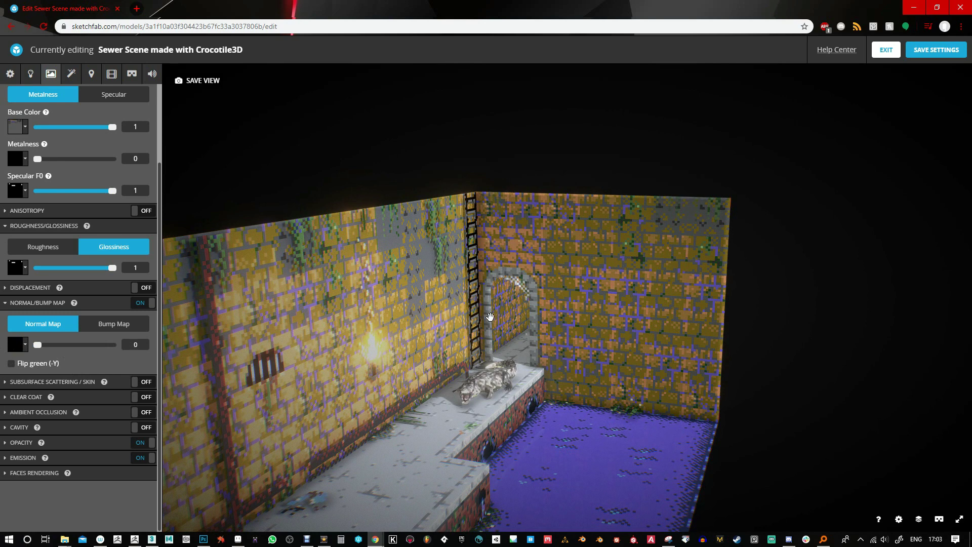
pyautogui.moveTo(37, 343); pyautogui.dragTo(139, 351)
pyautogui.click(140, 346)
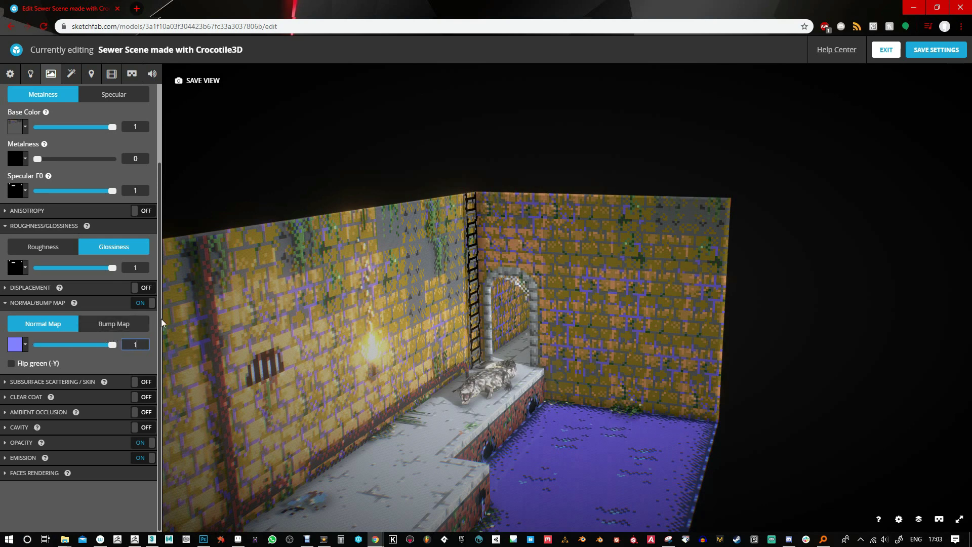
# - Try the material as a Bump Map using SewerTilesSet1a.png with its intensity set to 6.79
pyautogui.click(114, 324)
pyautogui.click(26, 363)
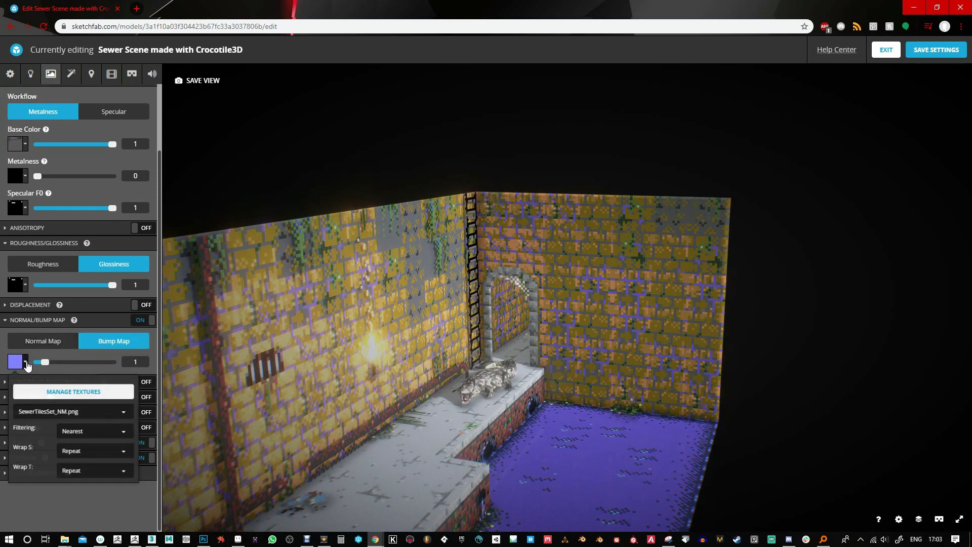
pyautogui.click(75, 423)
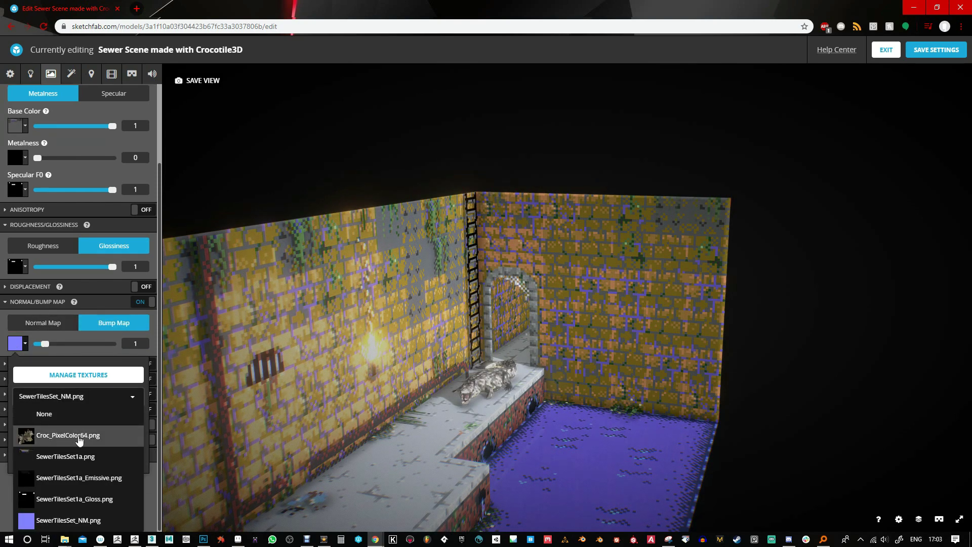
pyautogui.click(65, 460)
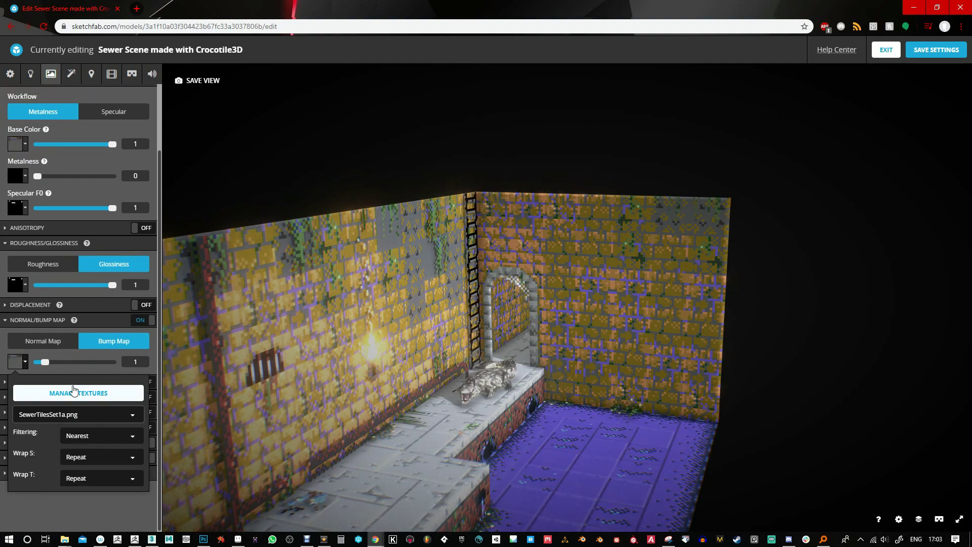
pyautogui.moveTo(46, 362); pyautogui.dragTo(90, 369)
pyautogui.click(518, 442)
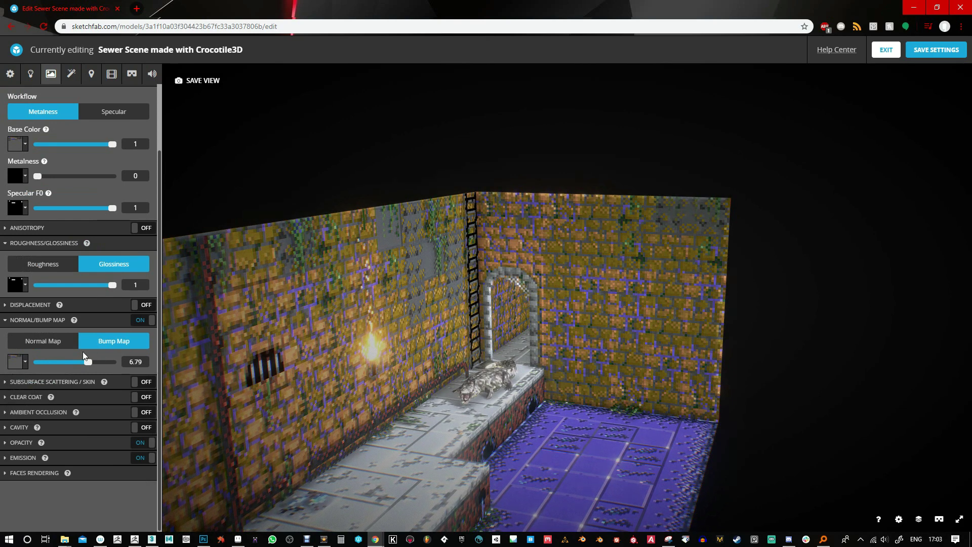
# - Compare Trilinear (best) filtering with Nearest on the bump map and examine the sewer walls from several angles
pyautogui.click(26, 362)
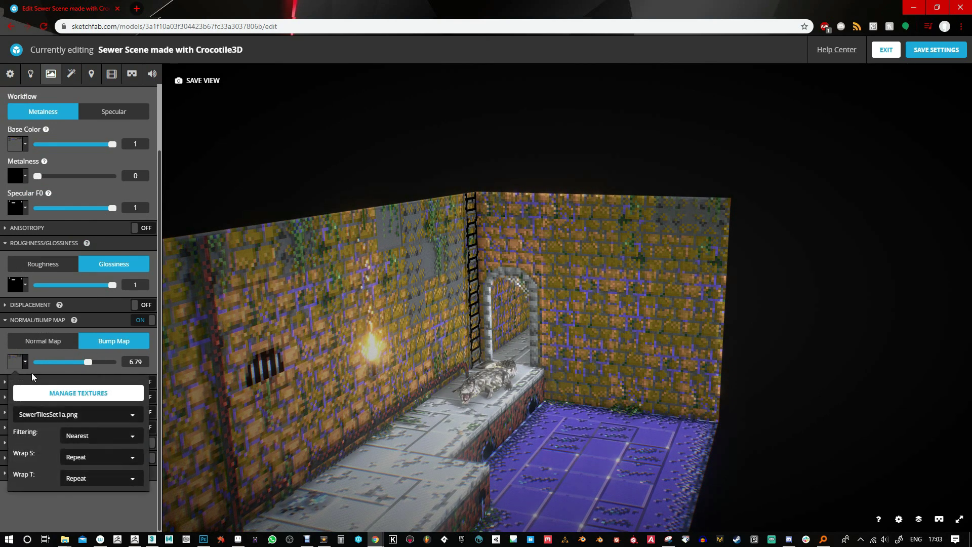
pyautogui.click(100, 439)
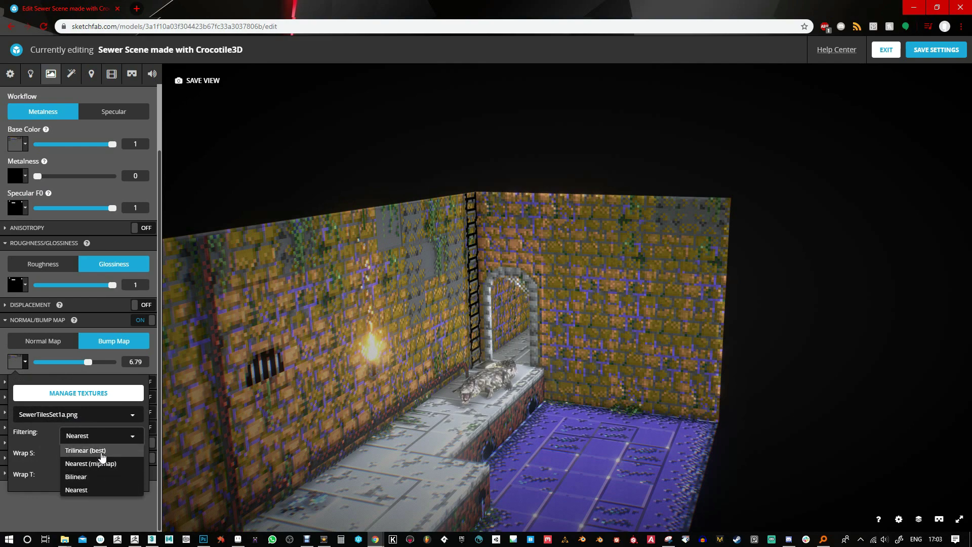
pyautogui.click(100, 450)
pyautogui.click(99, 438)
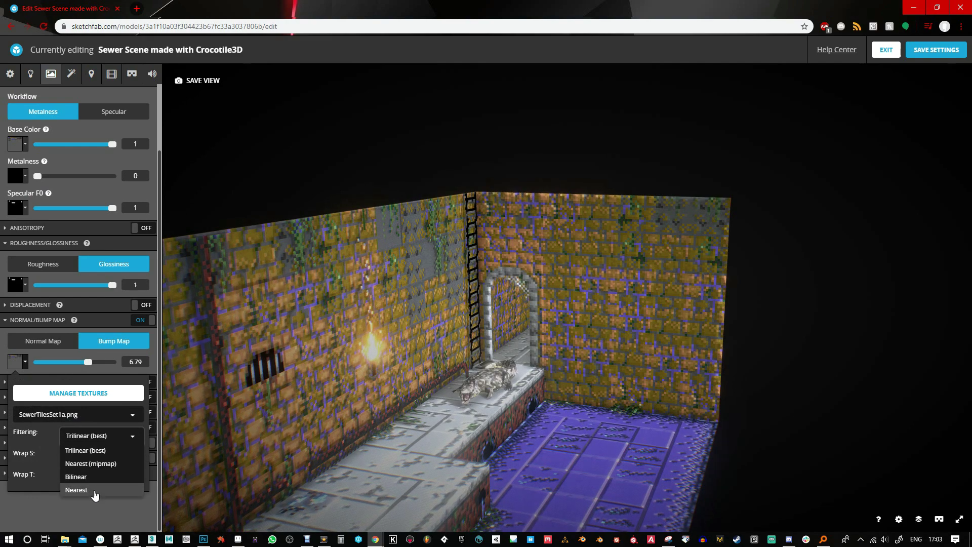
pyautogui.click(96, 489)
pyautogui.scroll(-5, 520, 466)
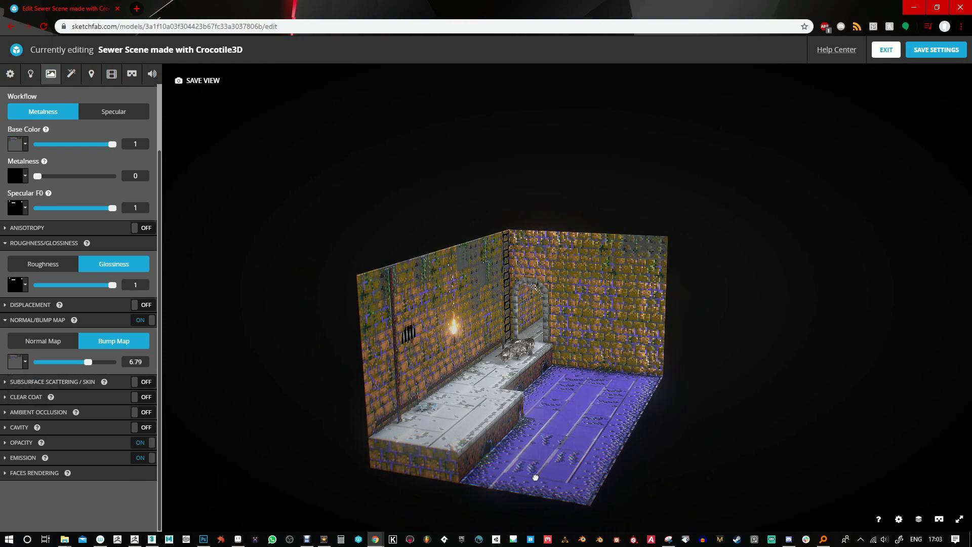
pyautogui.moveTo(533, 473); pyautogui.dragTo(676, 440)
pyautogui.scroll(5, 664, 425)
pyautogui.moveTo(592, 438)
pyautogui.mouseDown()
pyautogui.moveTo(606, 485)
pyautogui.moveTo(640, 449)
pyautogui.mouseUp()
pyautogui.scroll(5, 631, 507)
pyautogui.moveTo(630, 507); pyautogui.dragTo(482, 420)
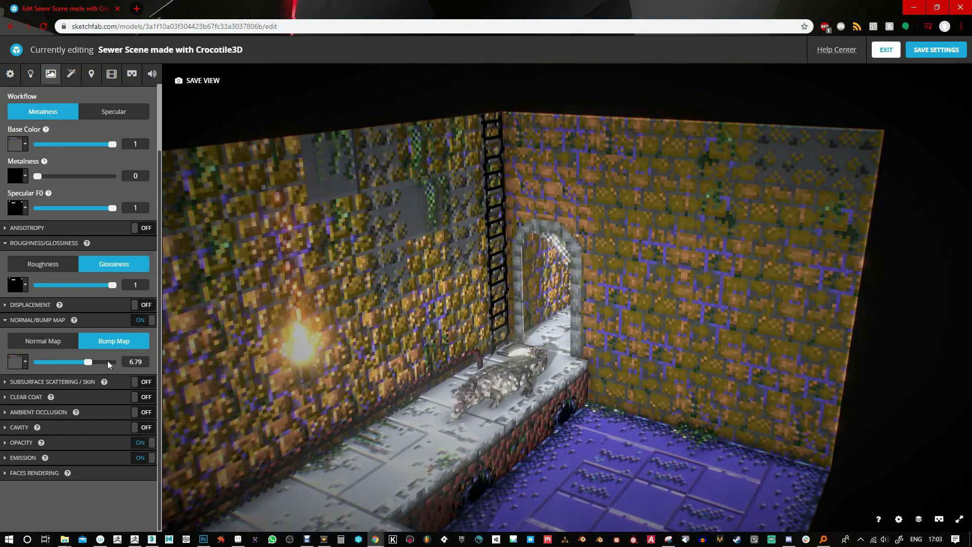
# - Switch the material back to Normal Map and assign SewerTilesSet_NM.png as its texture
pyautogui.click(55, 344)
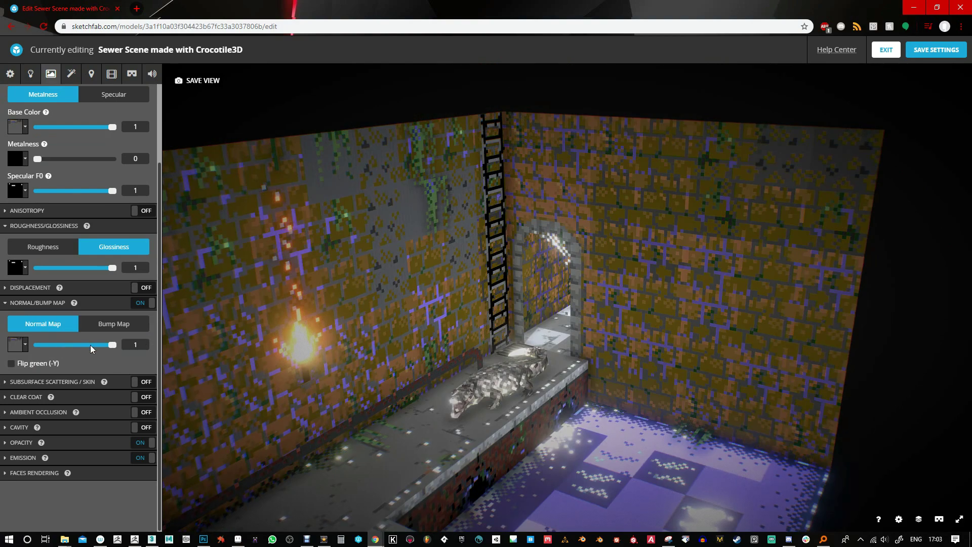
pyautogui.click(25, 346)
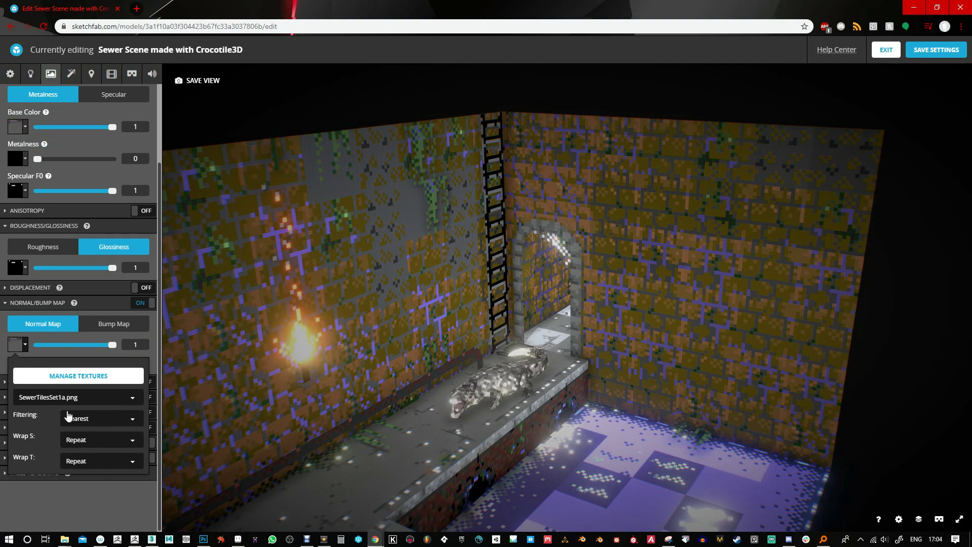
pyautogui.click(84, 397)
pyautogui.click(52, 521)
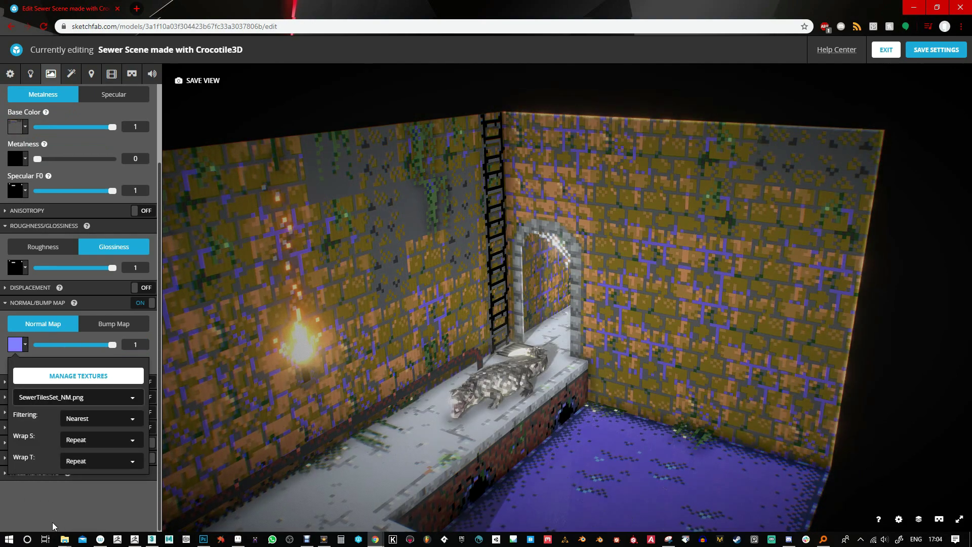
pyautogui.click(557, 381)
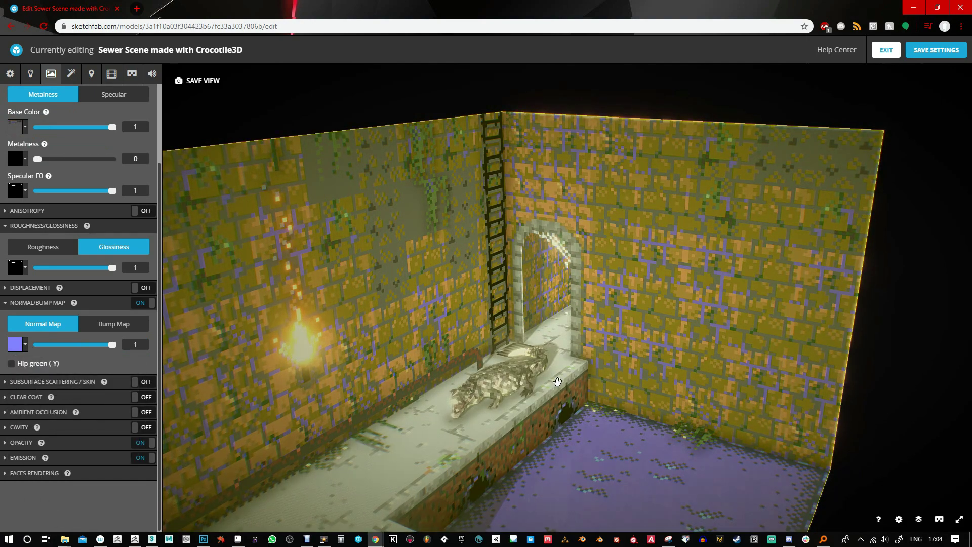
# - Set the normal map intensity to 0 and examine the stone arch's shading up close
pyautogui.scroll(3, 639, 278)
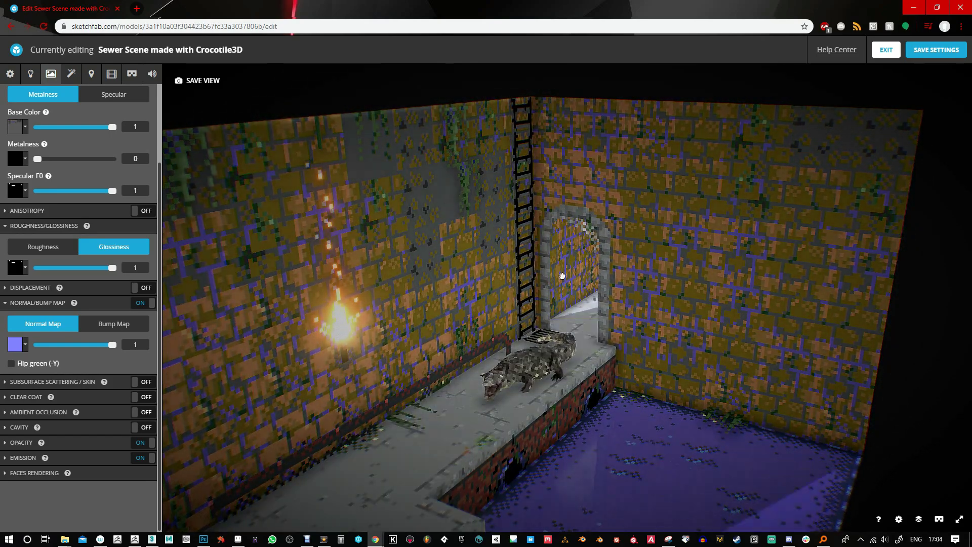
pyautogui.scroll(5, 647, 278)
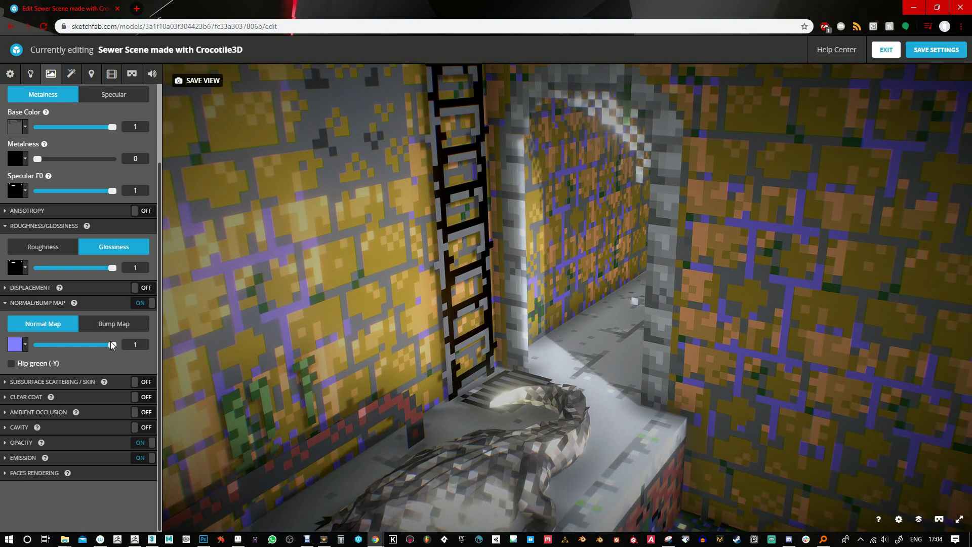
pyautogui.moveTo(112, 345); pyautogui.dragTo(1, 350)
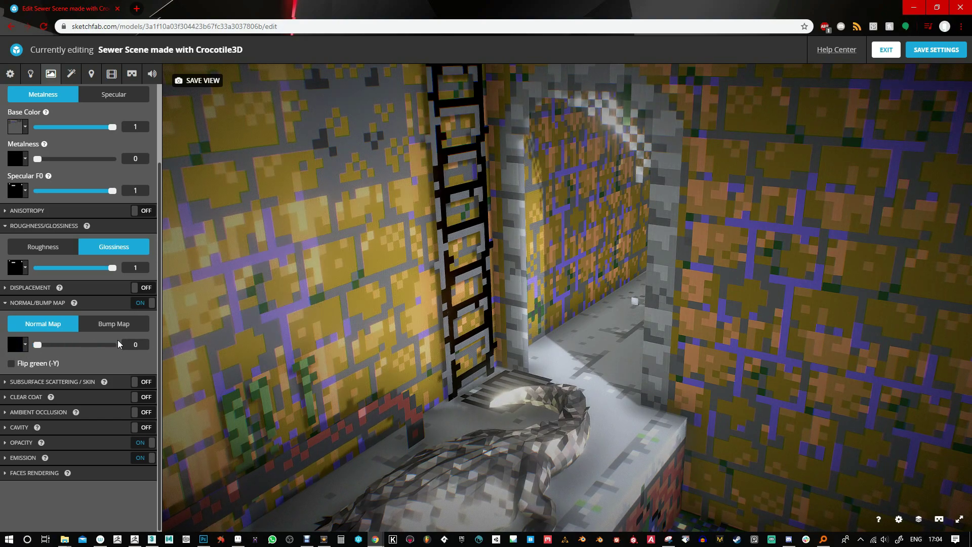
pyautogui.moveTo(354, 331); pyautogui.dragTo(371, 322)
pyautogui.scroll(-3, 371, 323)
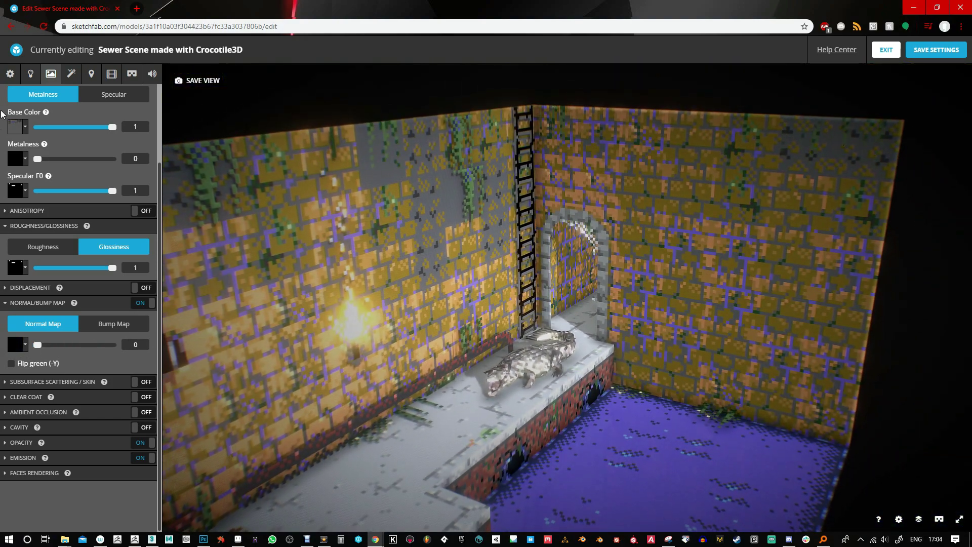
# - Change the lighting environment to Studio and rotate its orientation to 114.52°
pyautogui.click(31, 73)
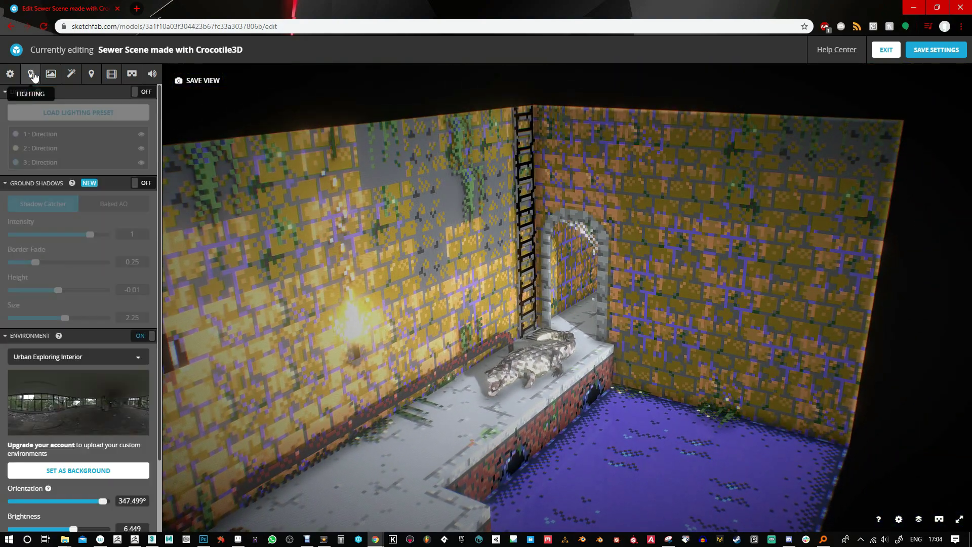
pyautogui.click(95, 358)
pyautogui.click(95, 393)
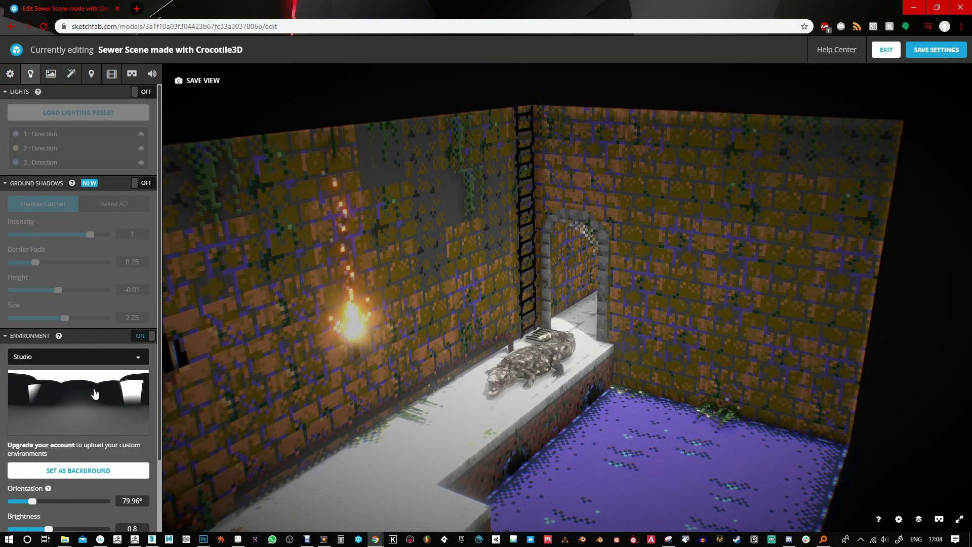
pyautogui.moveTo(430, 399); pyautogui.dragTo(105, 402)
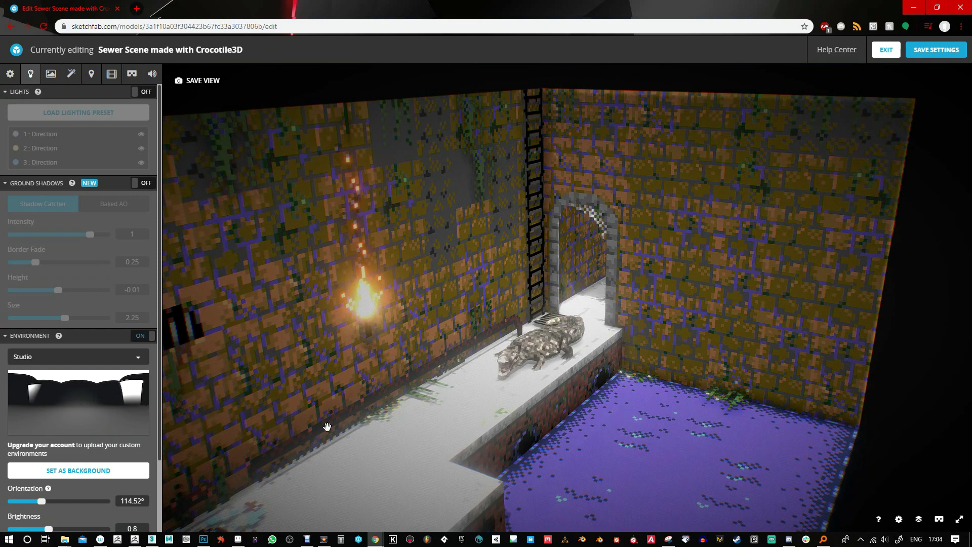
pyautogui.moveTo(327, 426); pyautogui.dragTo(238, 449)
# - Set the environment shadow's light intensity to 3.6 and rotate the environment's orientation to 127.698°
pyautogui.scroll(-2, 80, 488)
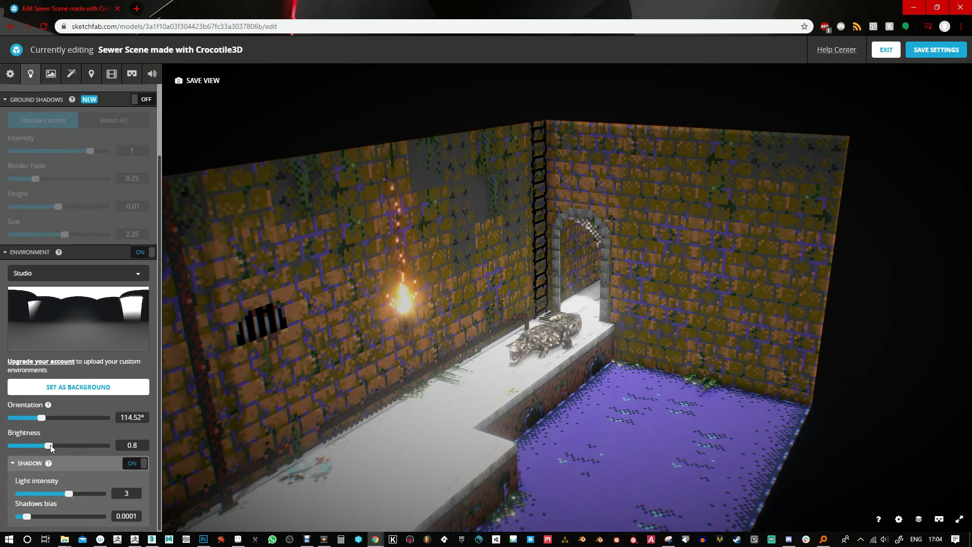
pyautogui.moveTo(68, 492)
pyautogui.mouseDown()
pyautogui.moveTo(133, 494)
pyautogui.moveTo(78, 493)
pyautogui.mouseUp()
pyautogui.moveTo(319, 456); pyautogui.dragTo(712, 136)
pyautogui.scroll(5, 694, 162)
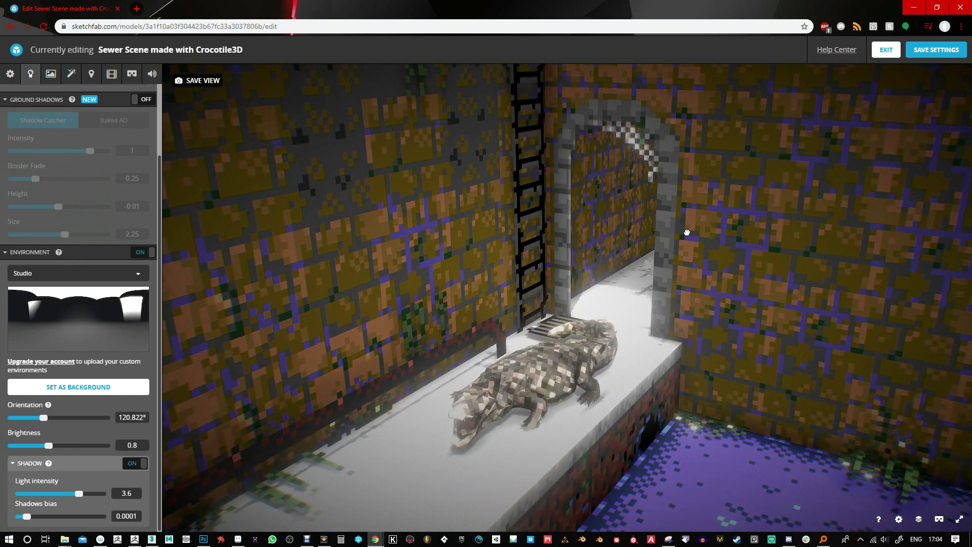
pyautogui.scroll(3, 15, 158)
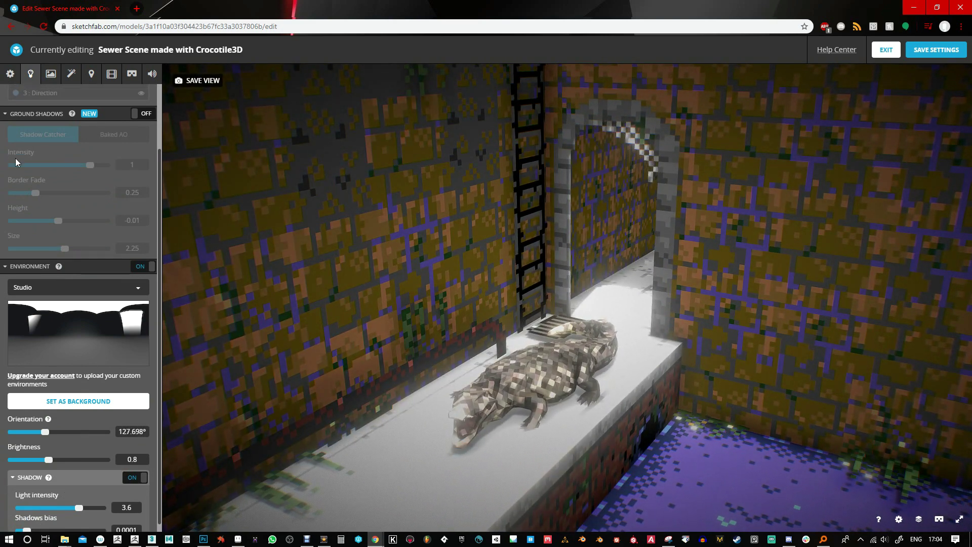
# - Set the material's normal map intensity to 1 and examine the arch and the whole scene under the Studio lighting
pyautogui.click(53, 76)
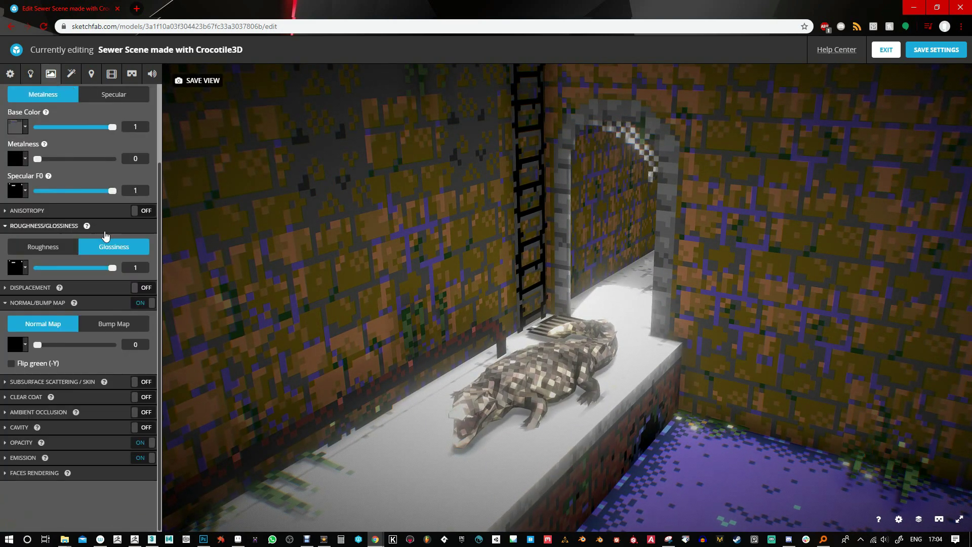
pyautogui.moveTo(39, 344); pyautogui.dragTo(151, 357)
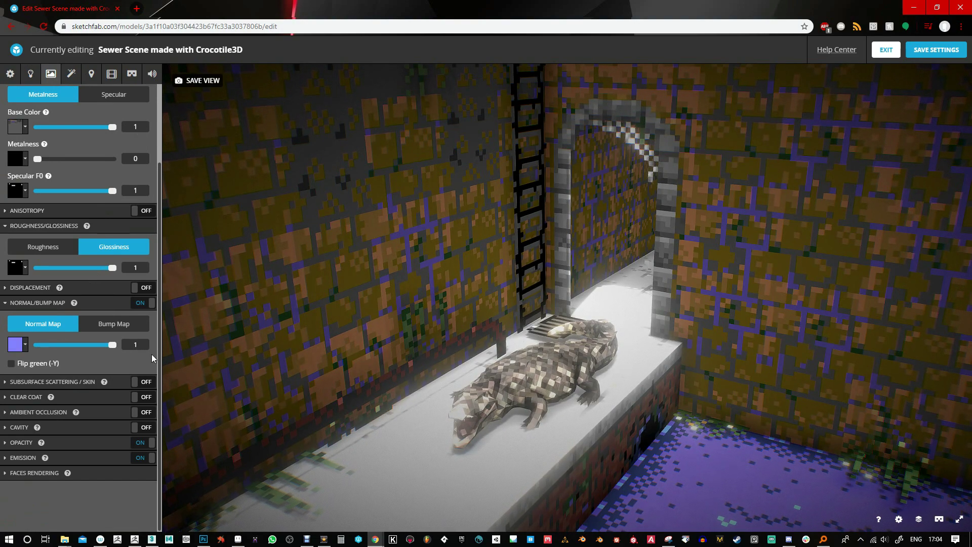
pyautogui.moveTo(620, 265); pyautogui.dragTo(564, 263)
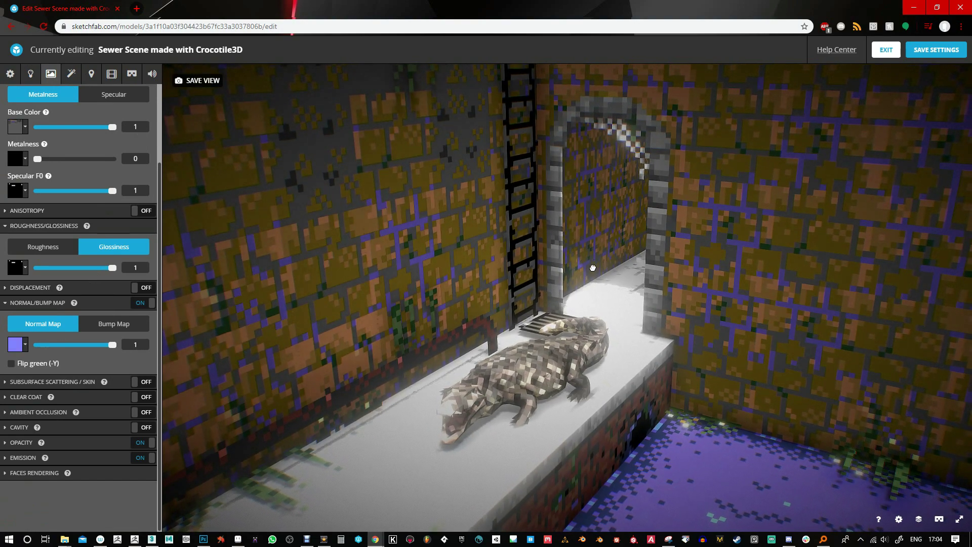
pyautogui.scroll(-6, 565, 263)
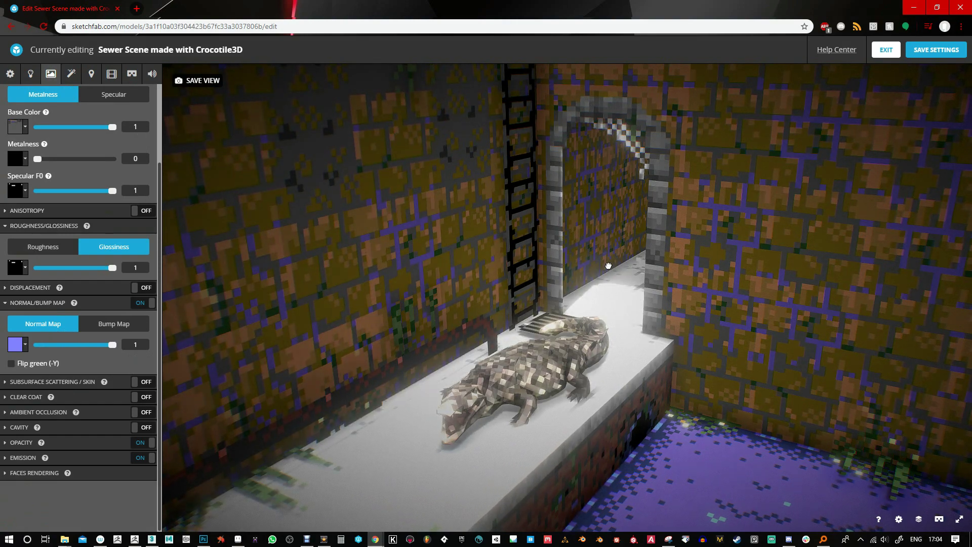
pyautogui.scroll(-3, 609, 269)
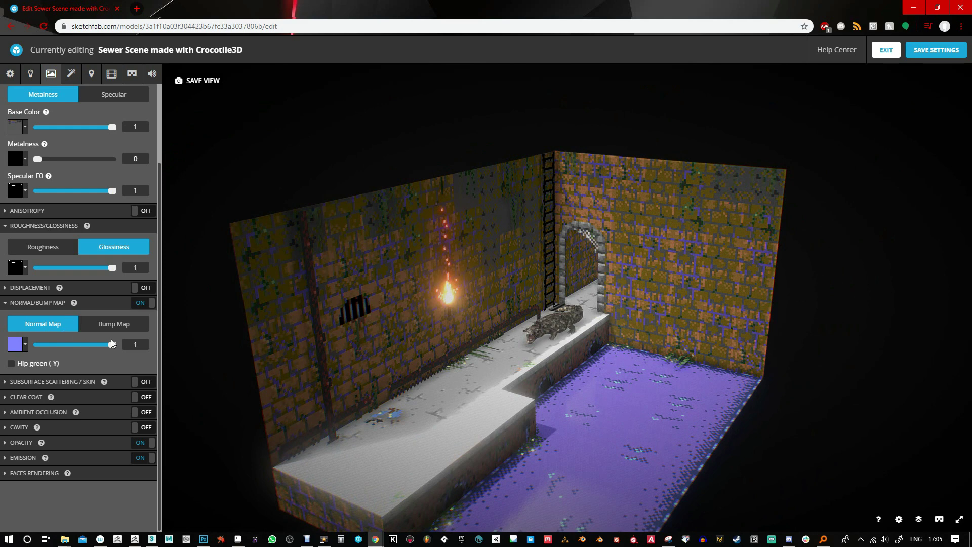
pyautogui.moveTo(114, 343); pyautogui.dragTo(138, 350)
pyautogui.moveTo(534, 452); pyautogui.dragTo(631, 383)
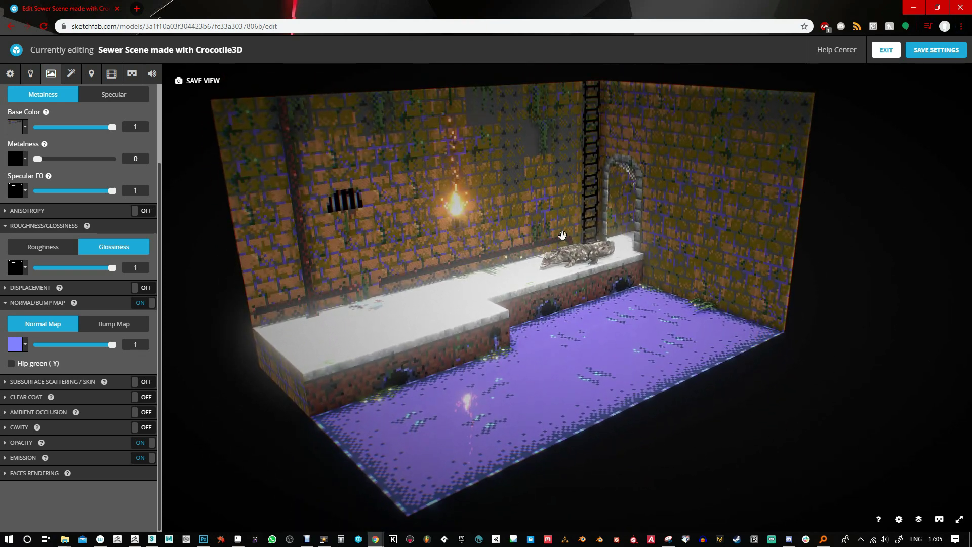